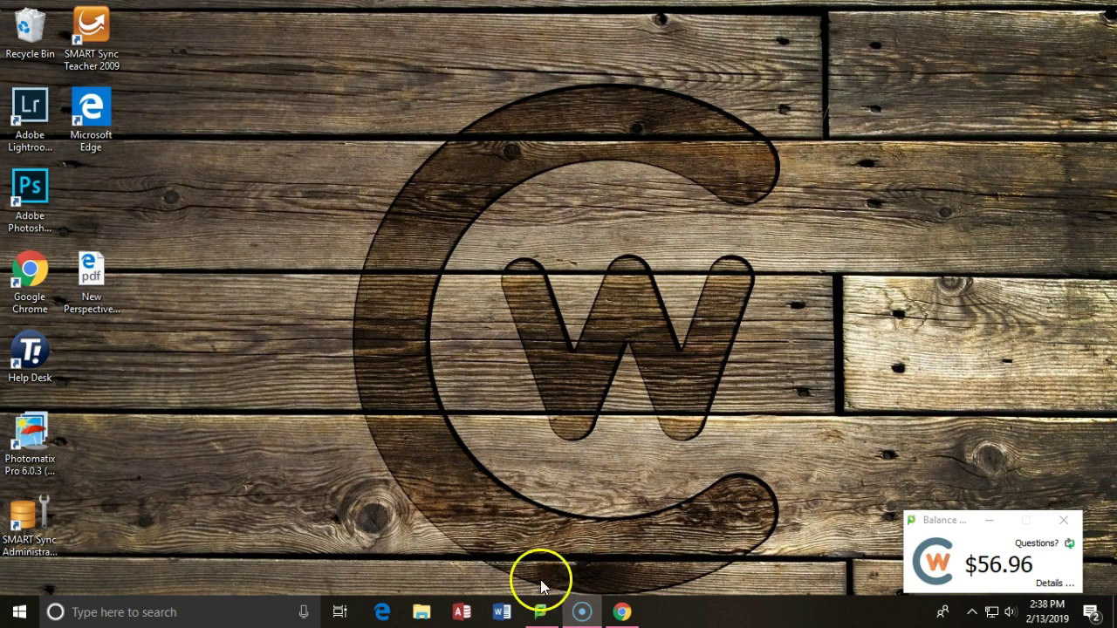
- Open the recent document mrh New Classes Report in Word
left_click(502, 611)
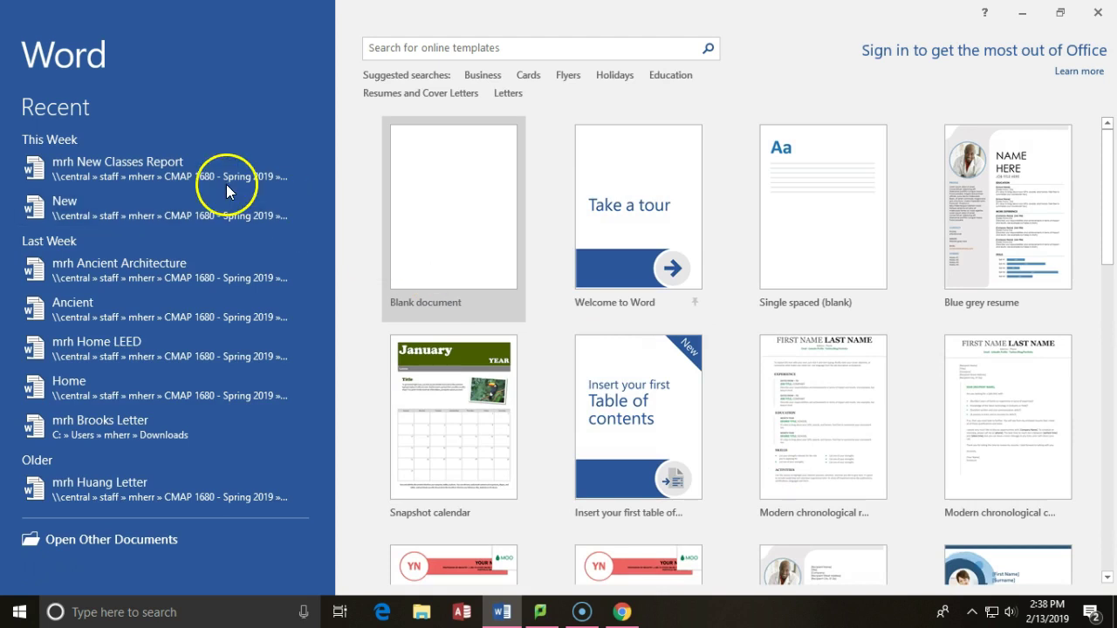
left_click(124, 165)
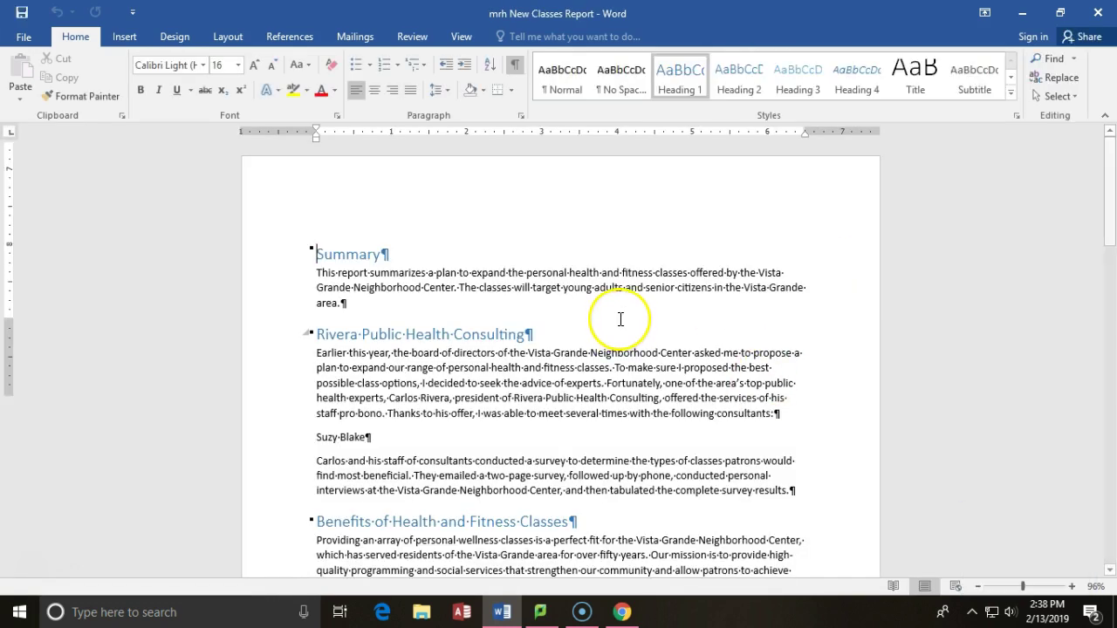
- Look through the whole report, from the Summary section to the Probable Expenditures table on the last page
scroll(618, 321, "down", 15)
scroll(620, 318, "down", 10)
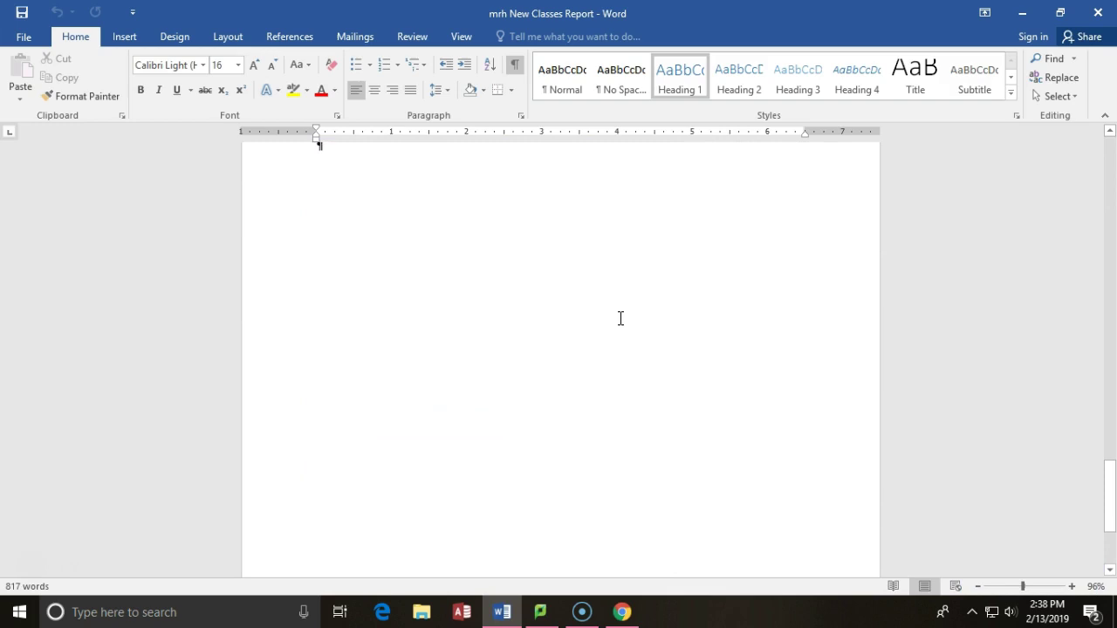
scroll(620, 319, "up", 1)
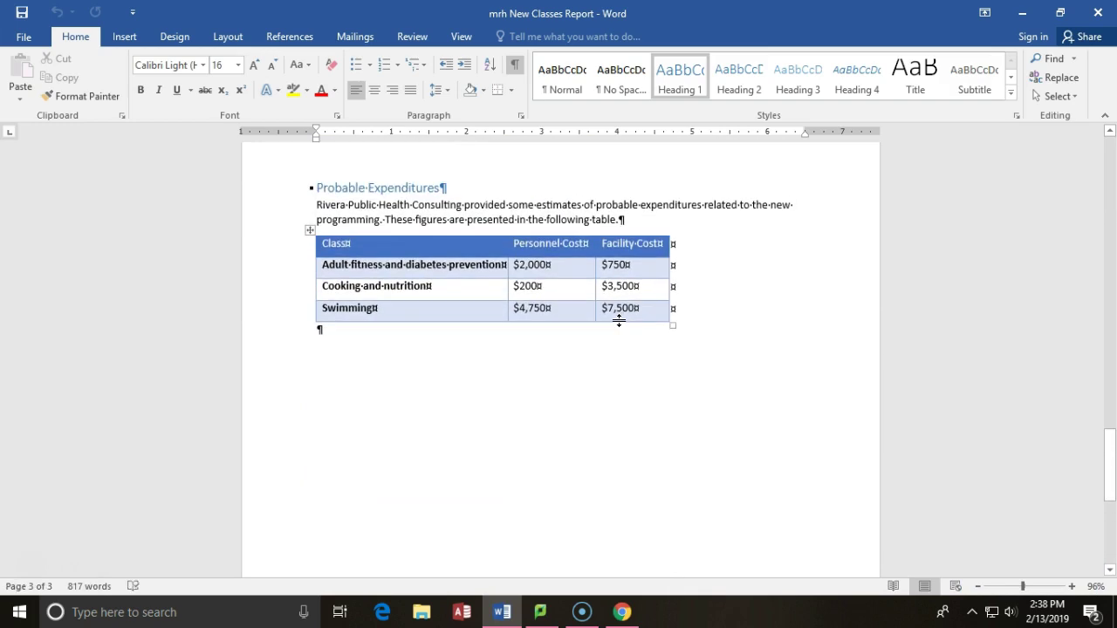
scroll(621, 319, "down", 4)
scroll(619, 321, "up", 20)
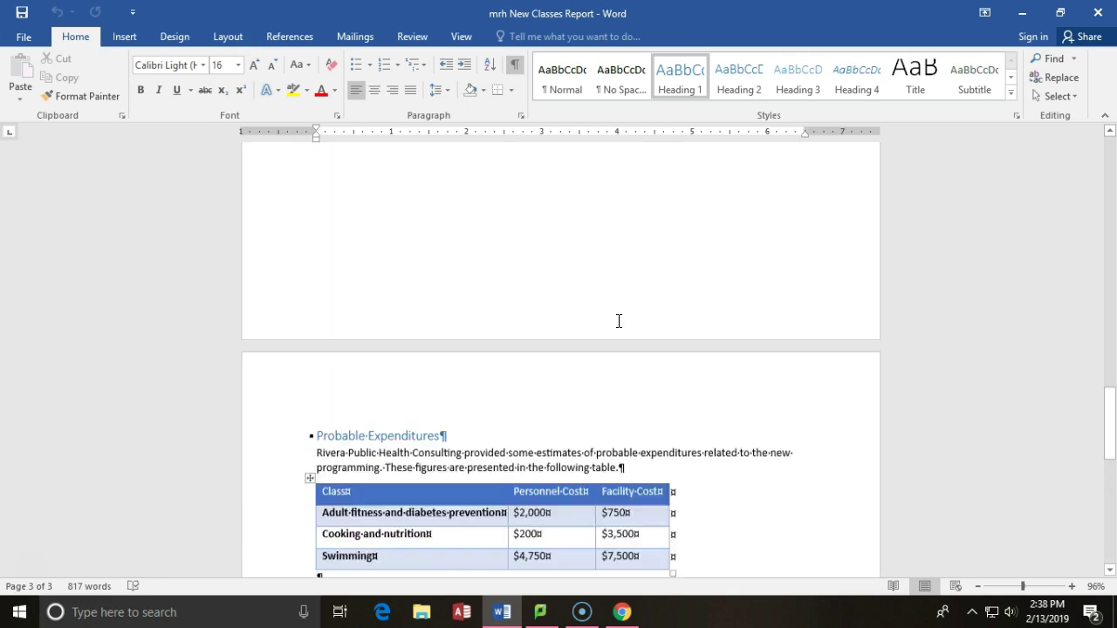
scroll(606, 297, "up", 9)
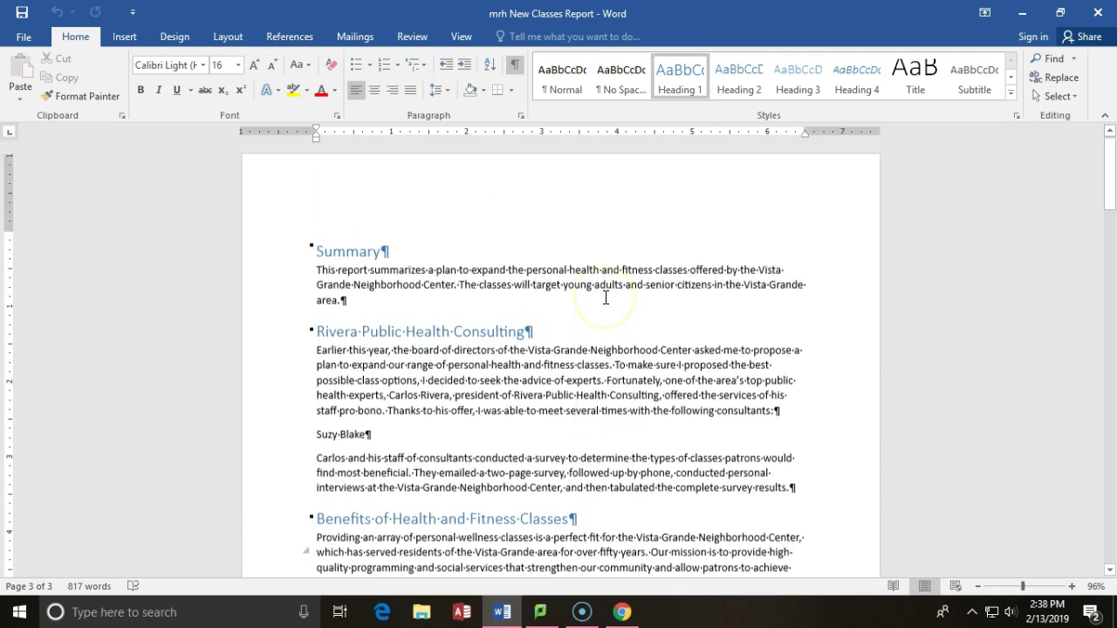
scroll(603, 297, "down", 20)
scroll(586, 297, "down", 2)
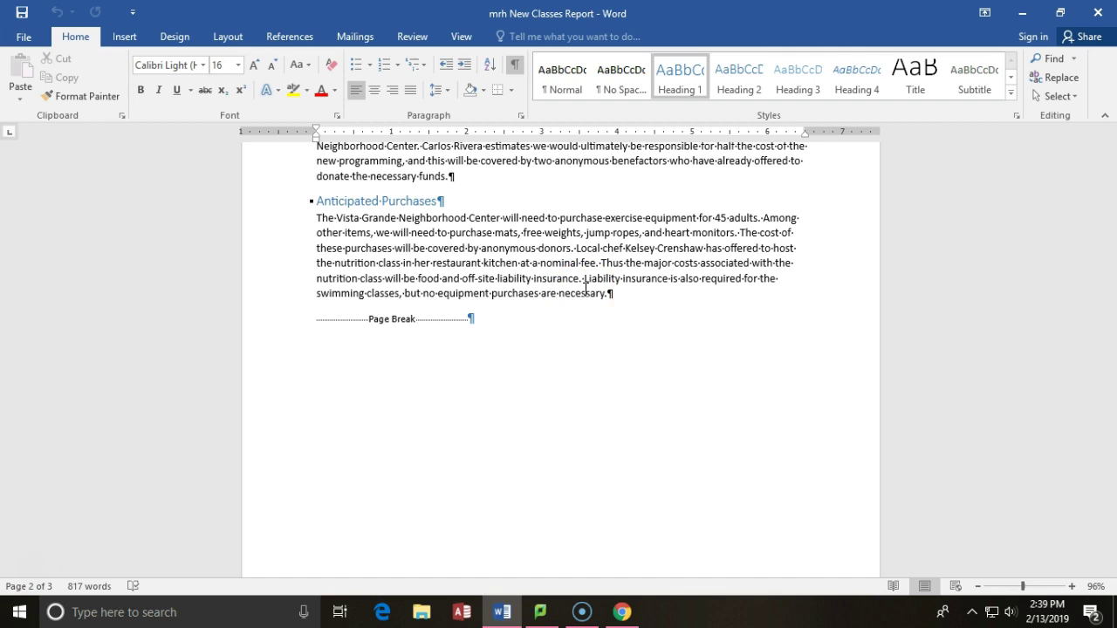
scroll(765, 336, "down", 10)
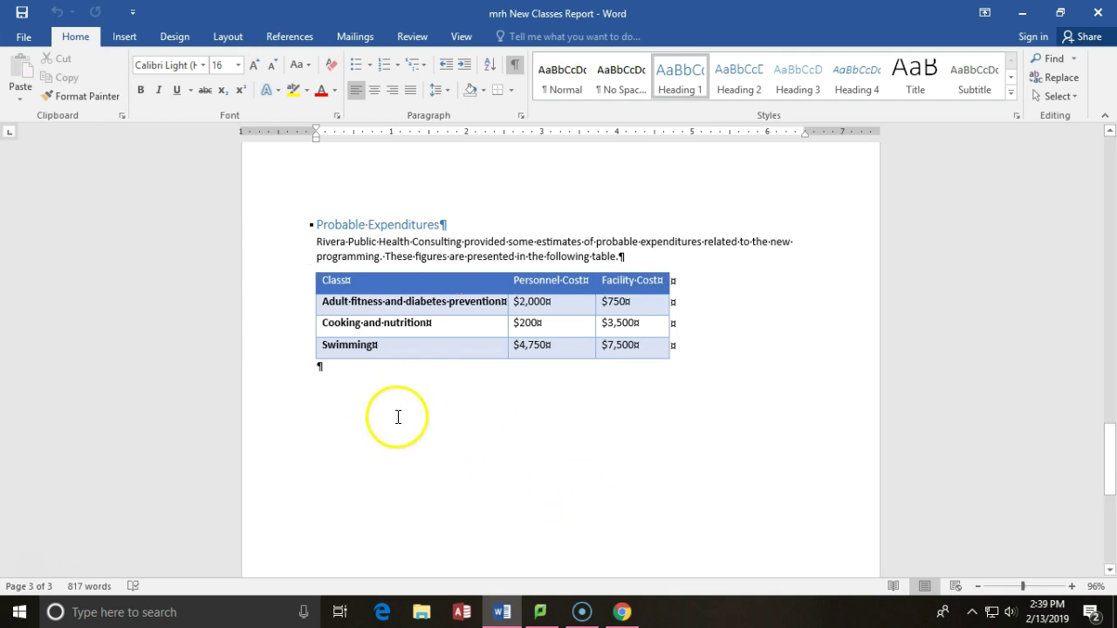
left_click(300, 352)
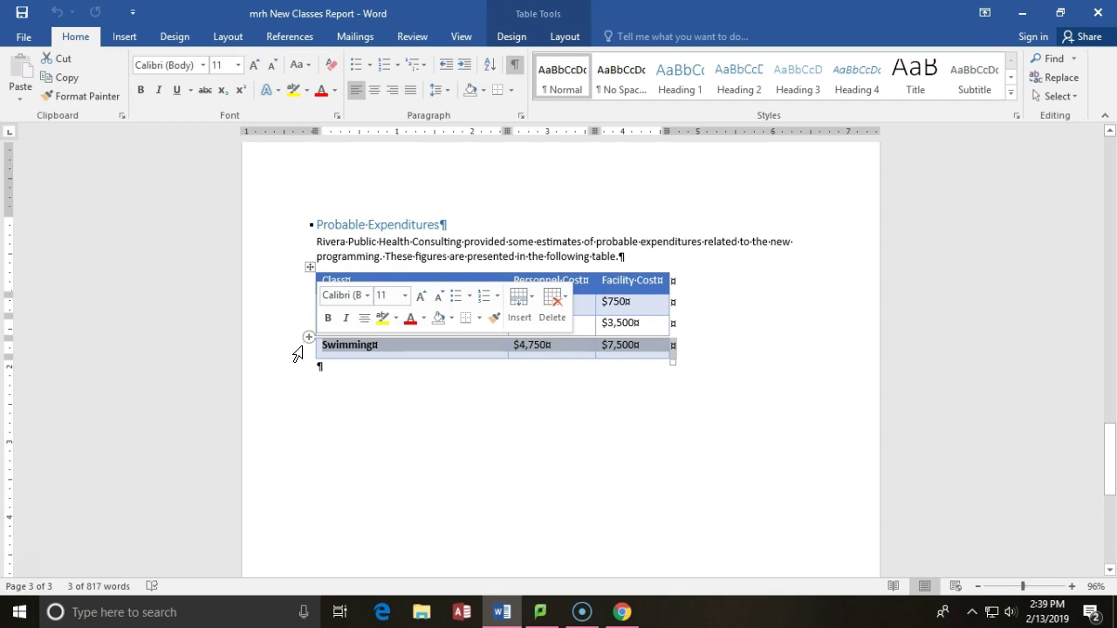
right_click(299, 350)
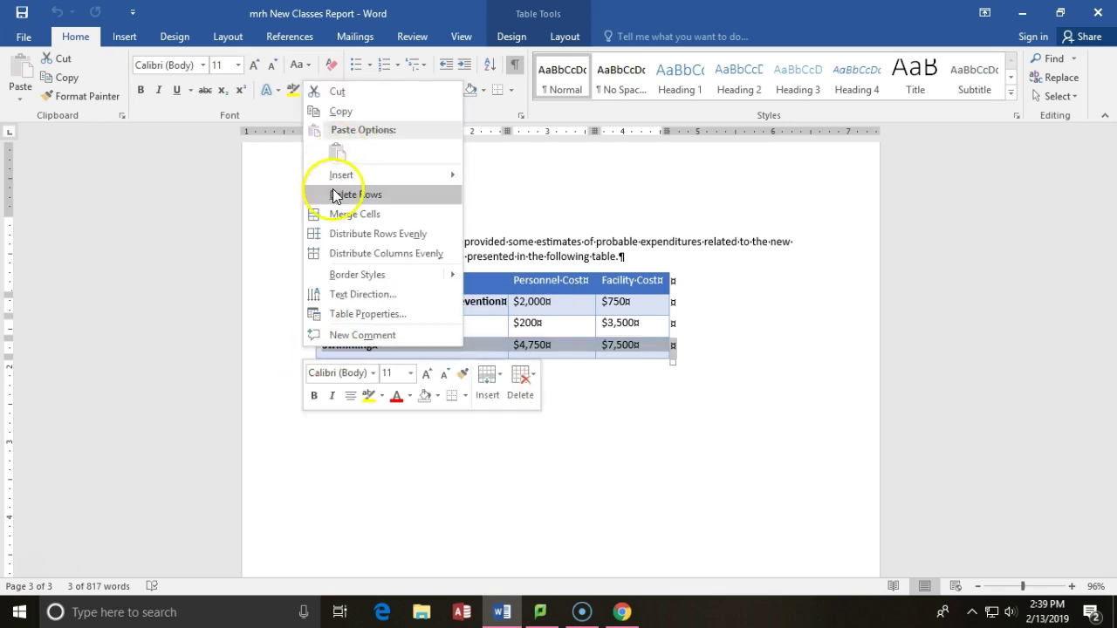
left_click(165, 341)
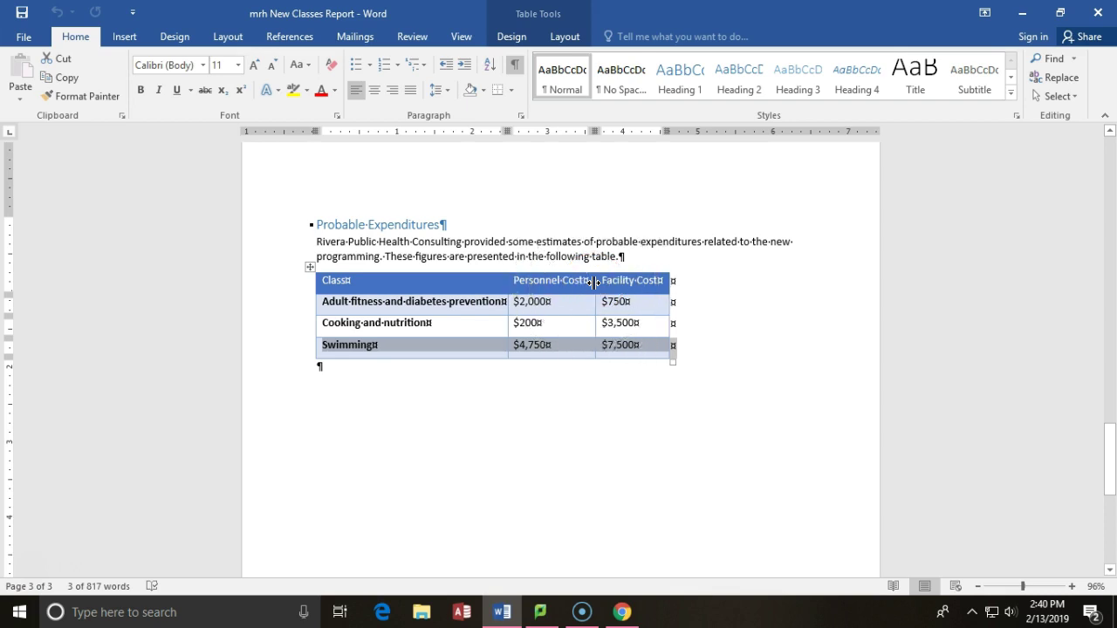
- Manually resize the Class, Personnel Cost and Facility Cost columns of the Probable Expenditures table by moving their borders
left_click_drag(593, 281, 742, 284)
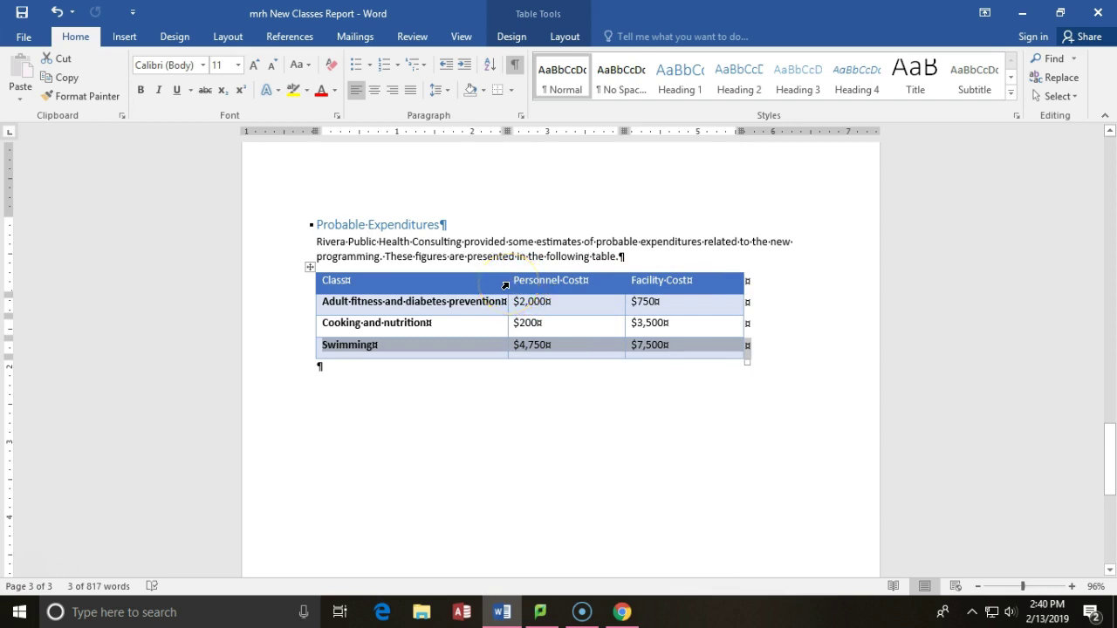
left_click_drag(507, 282, 387, 295)
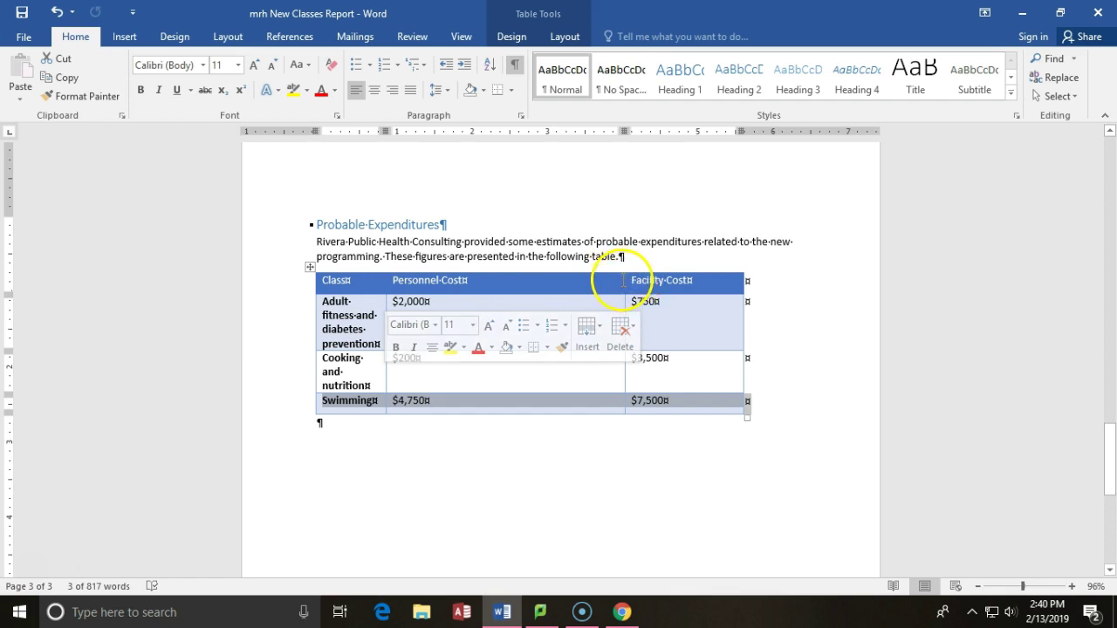
left_click(624, 283)
left_click_drag(624, 283, 483, 285)
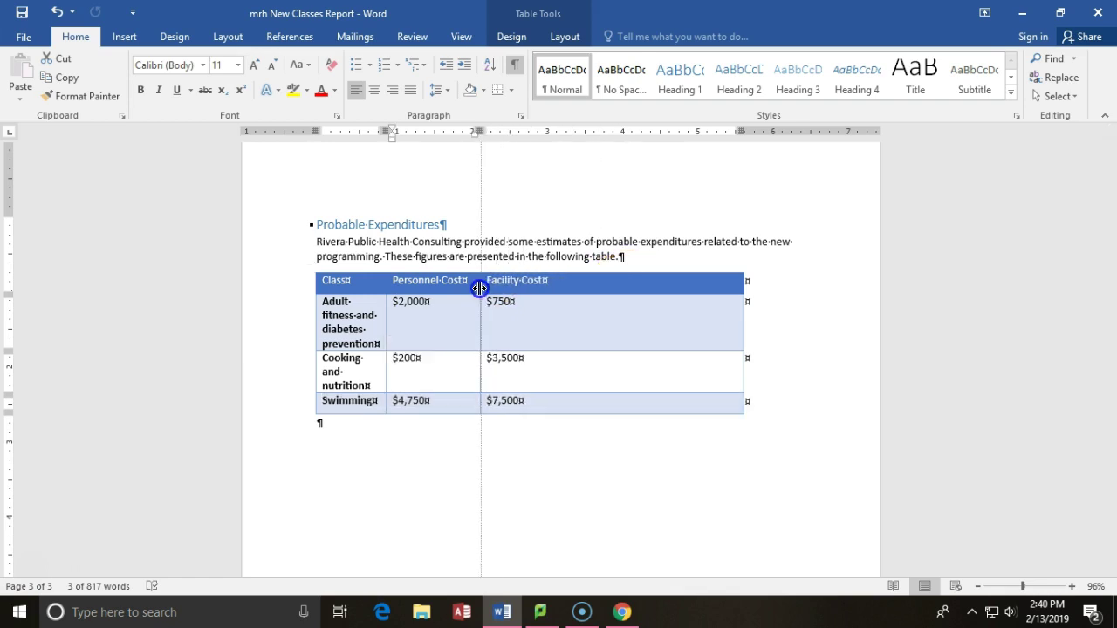
left_click(743, 282)
left_click_drag(743, 282, 559, 295)
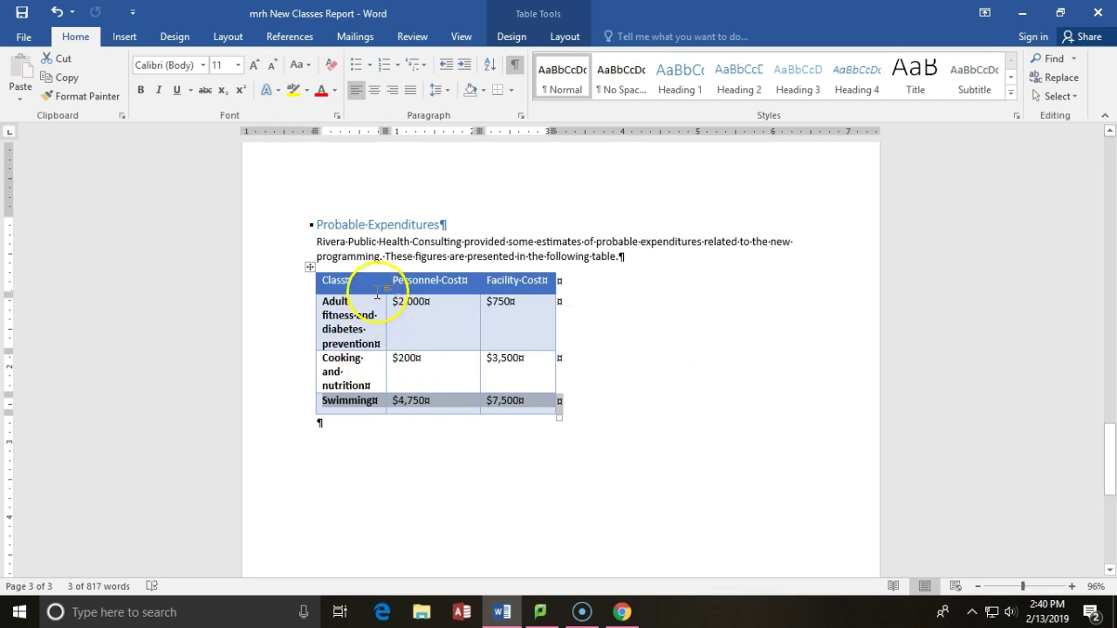
left_click_drag(386, 280, 489, 276)
left_click(457, 411)
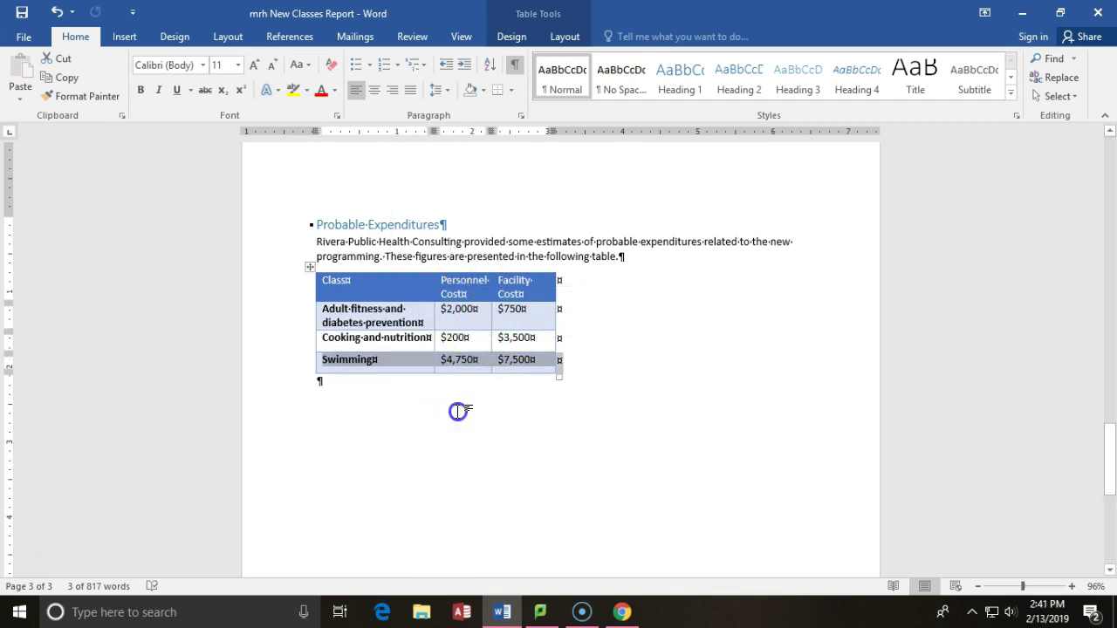
- AutoFit the Class, Personnel Cost and Facility Cost columns of the Probable Expenditures table to their contents
double_click(433, 284)
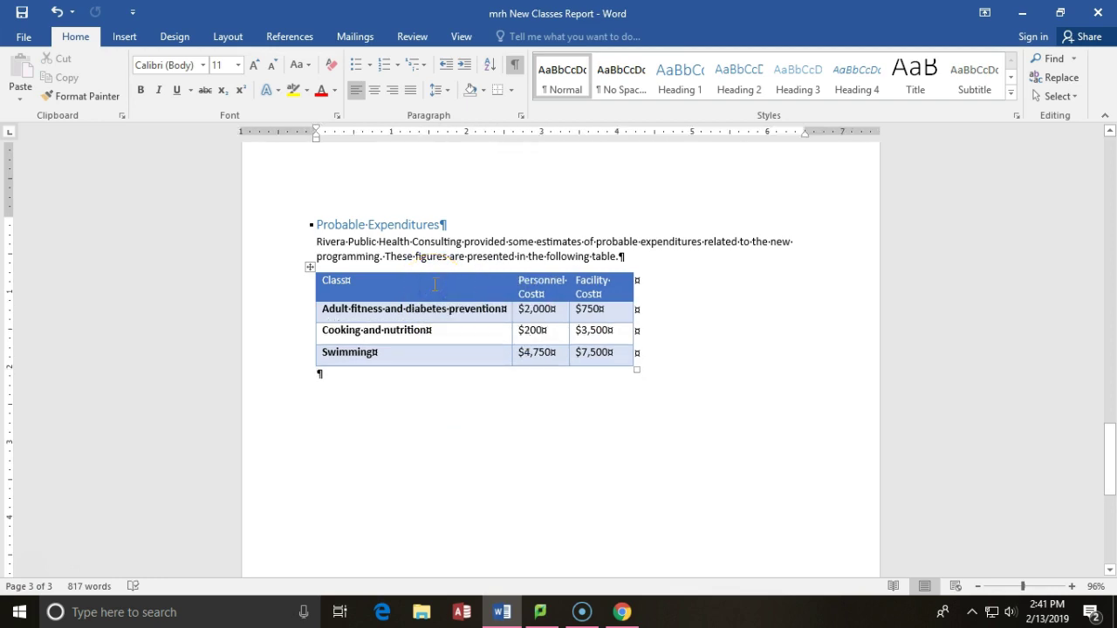
double_click(568, 286)
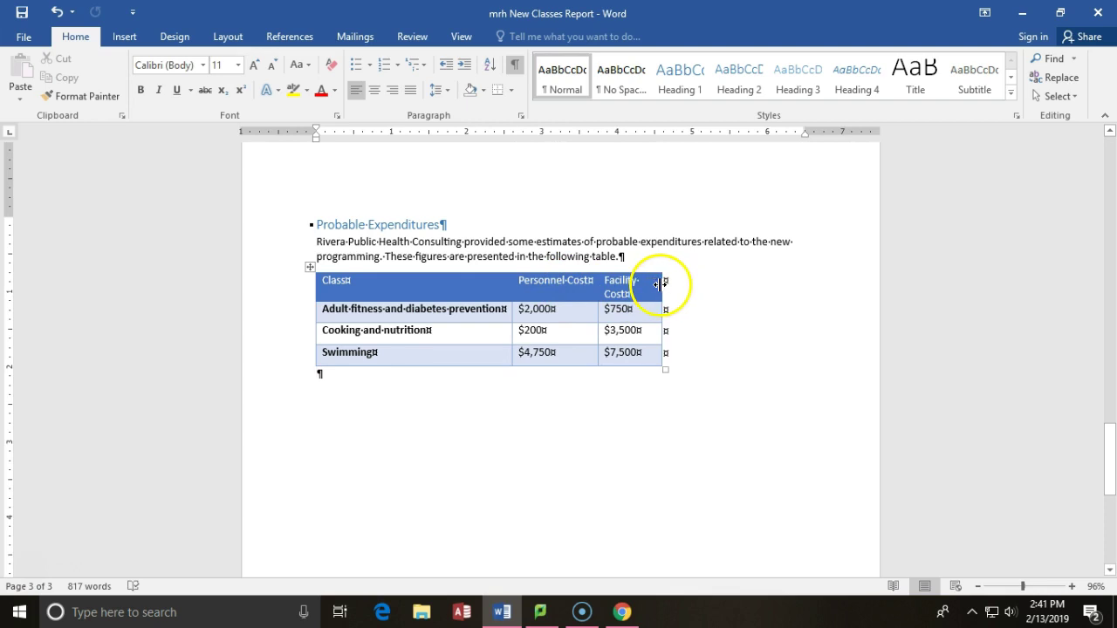
double_click(658, 284)
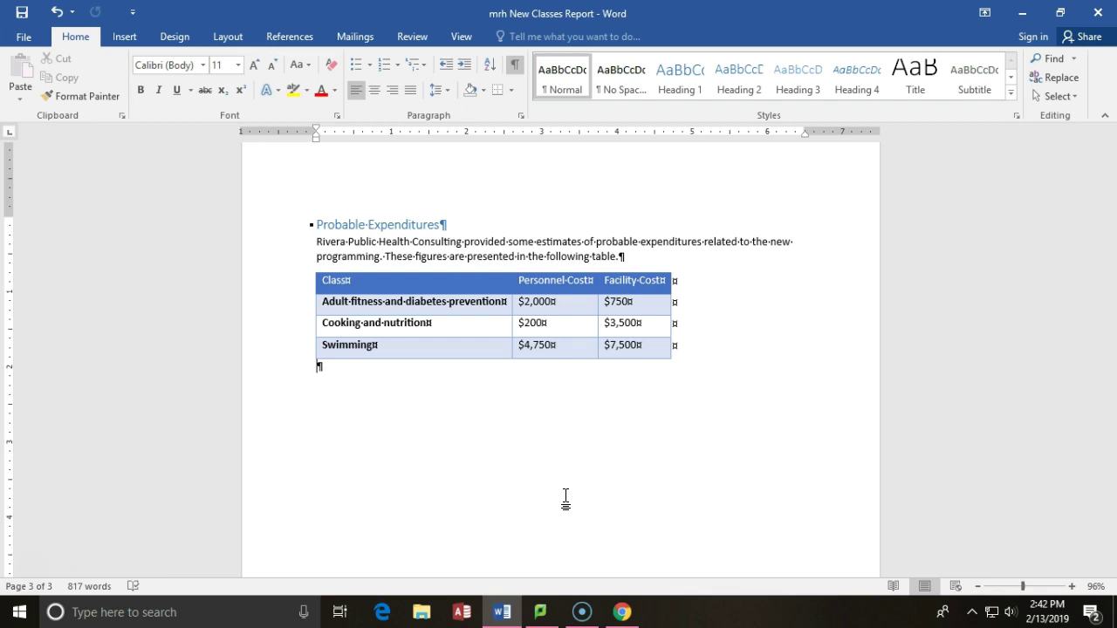
- Hide the paragraph and other formatting marks in the report
left_click(515, 65)
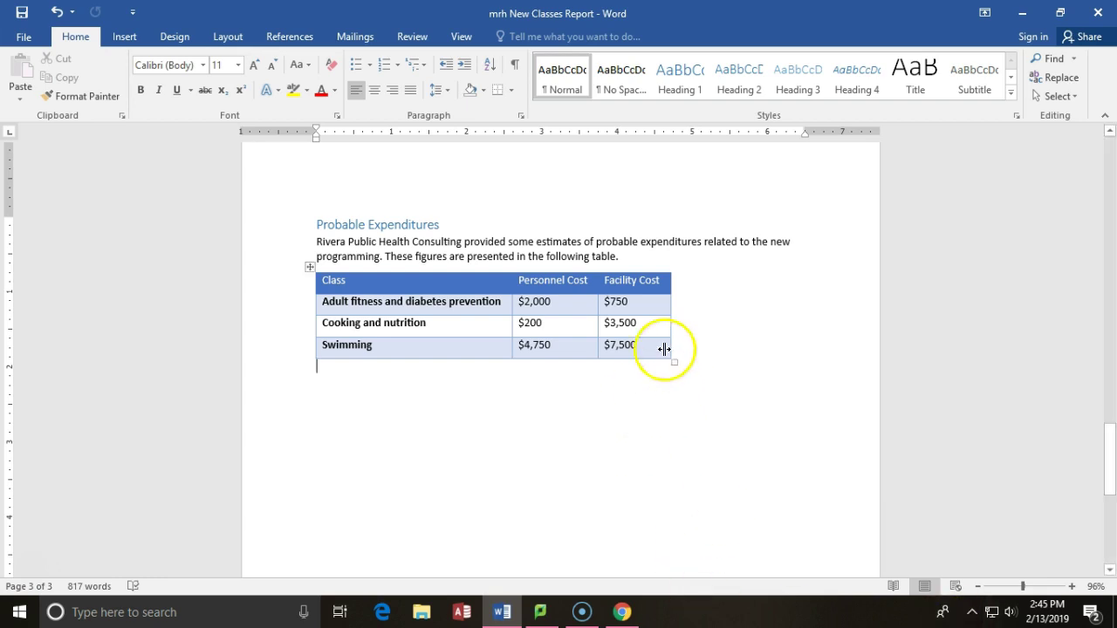
left_click(623, 339)
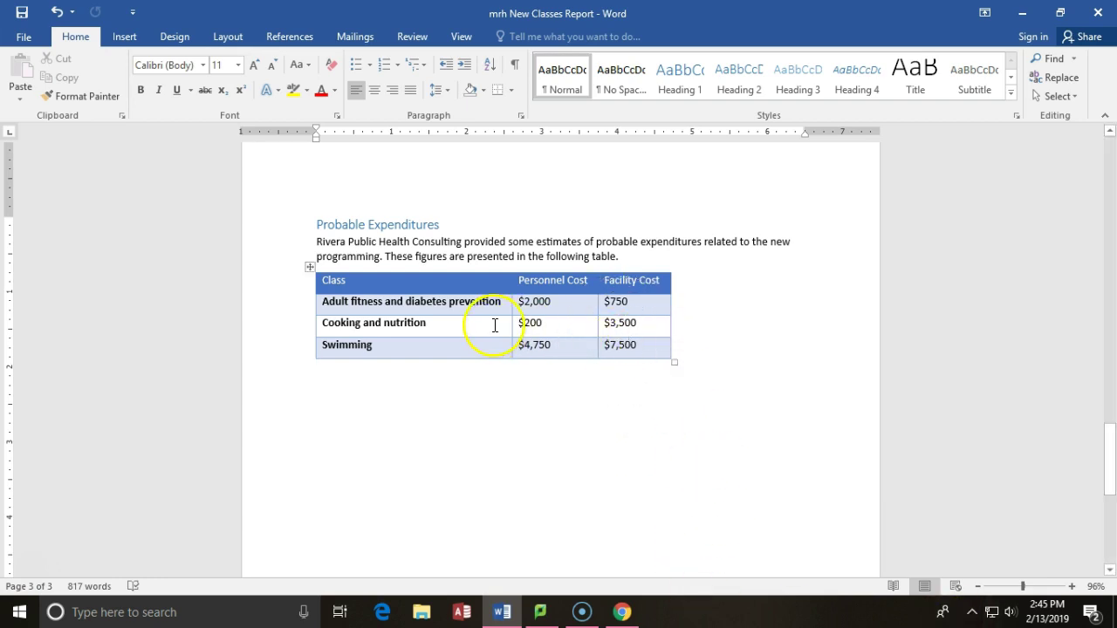
left_click(622, 241)
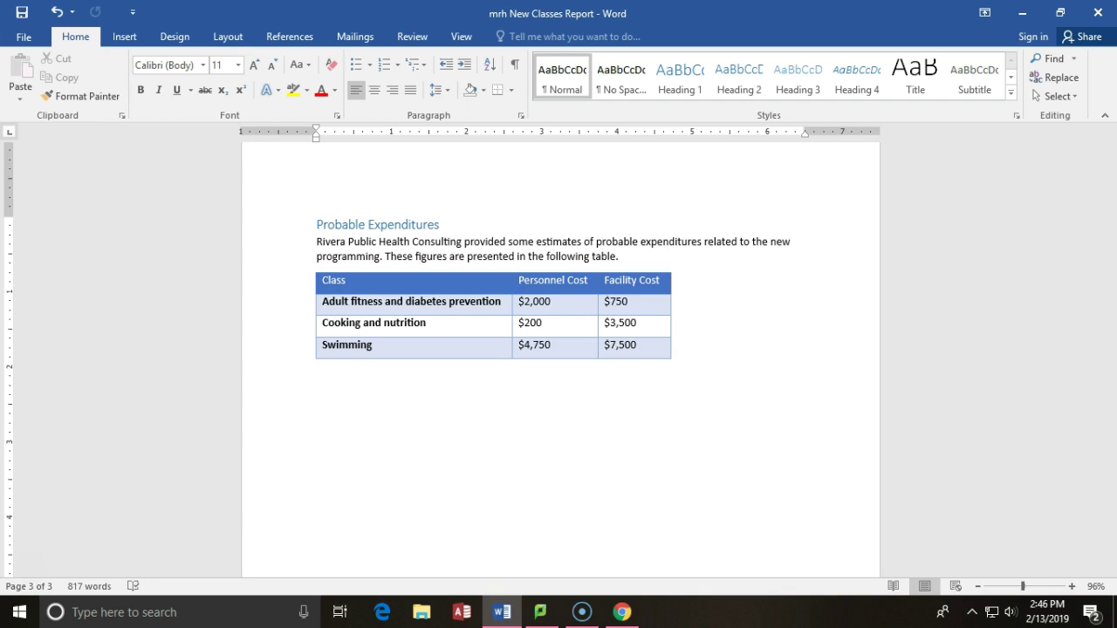
- View the report in Read Mode and Web Layout, and return it to Print Layout
left_click(926, 591)
left_click(925, 591)
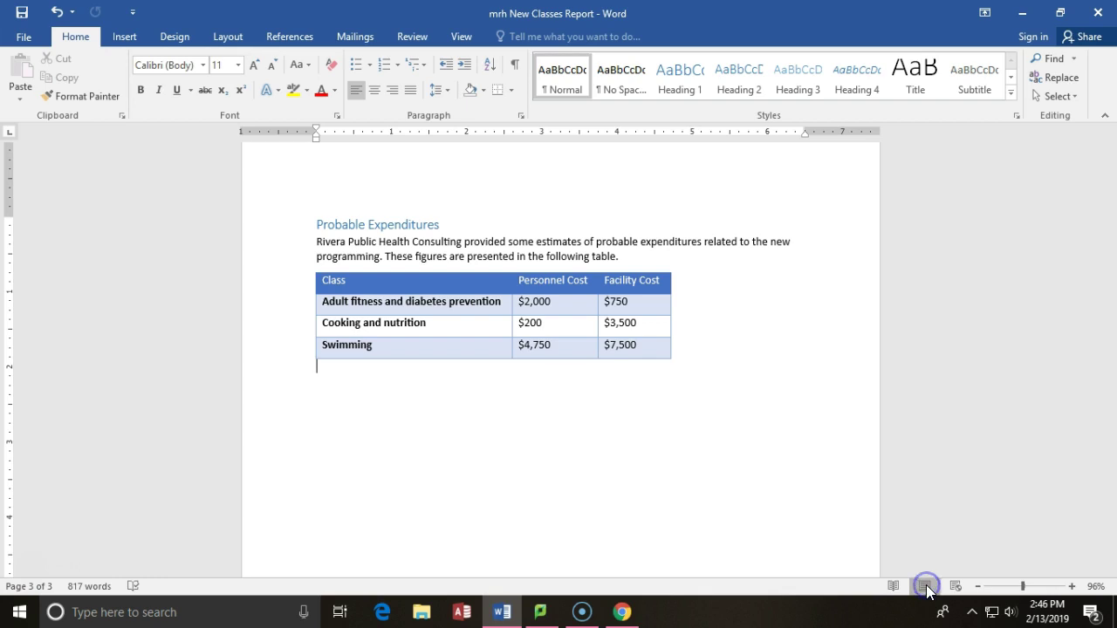
left_click(899, 588)
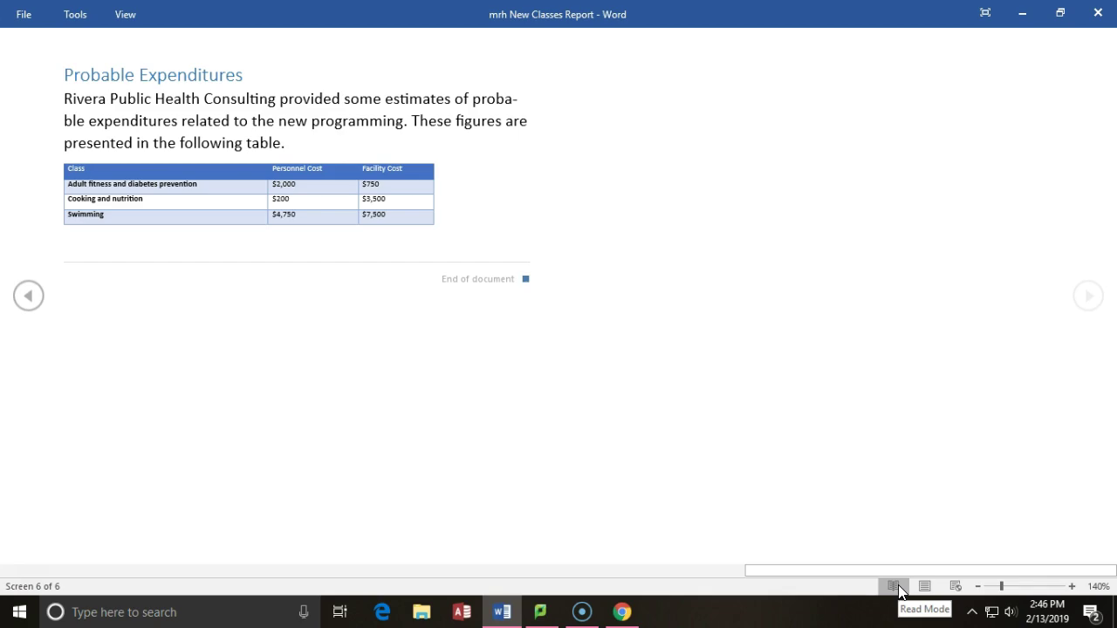
left_click(923, 588)
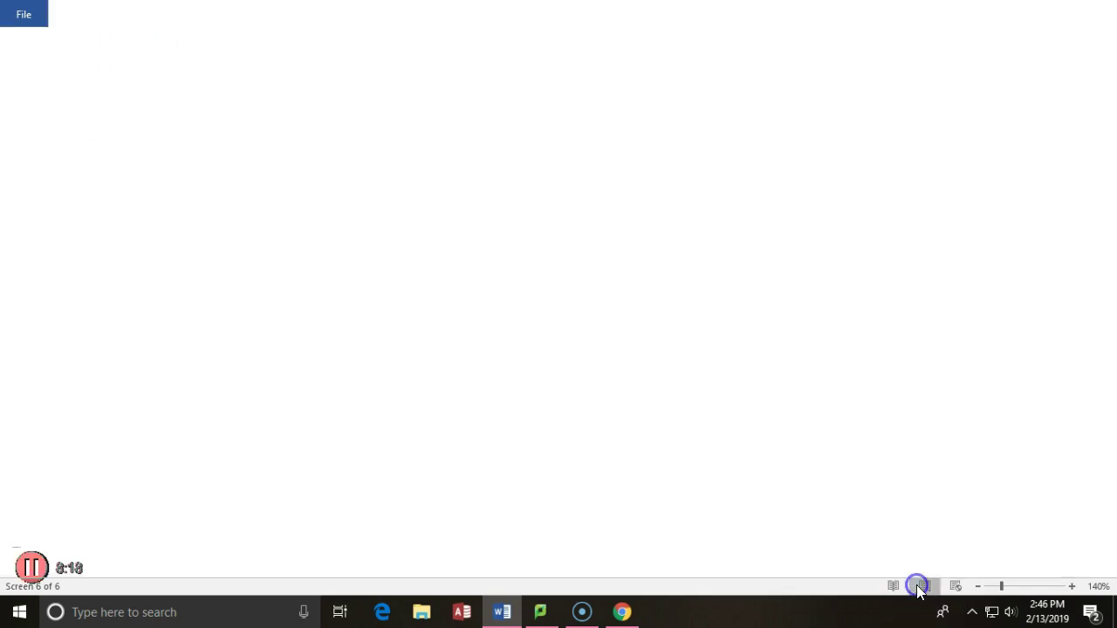
left_click(957, 588)
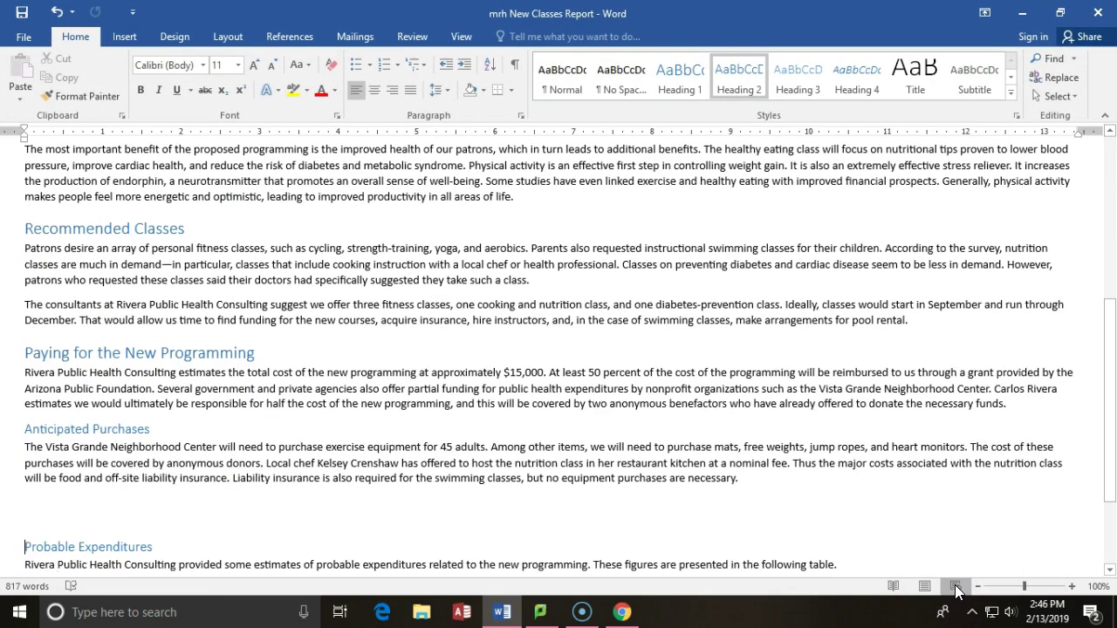
left_click(923, 589)
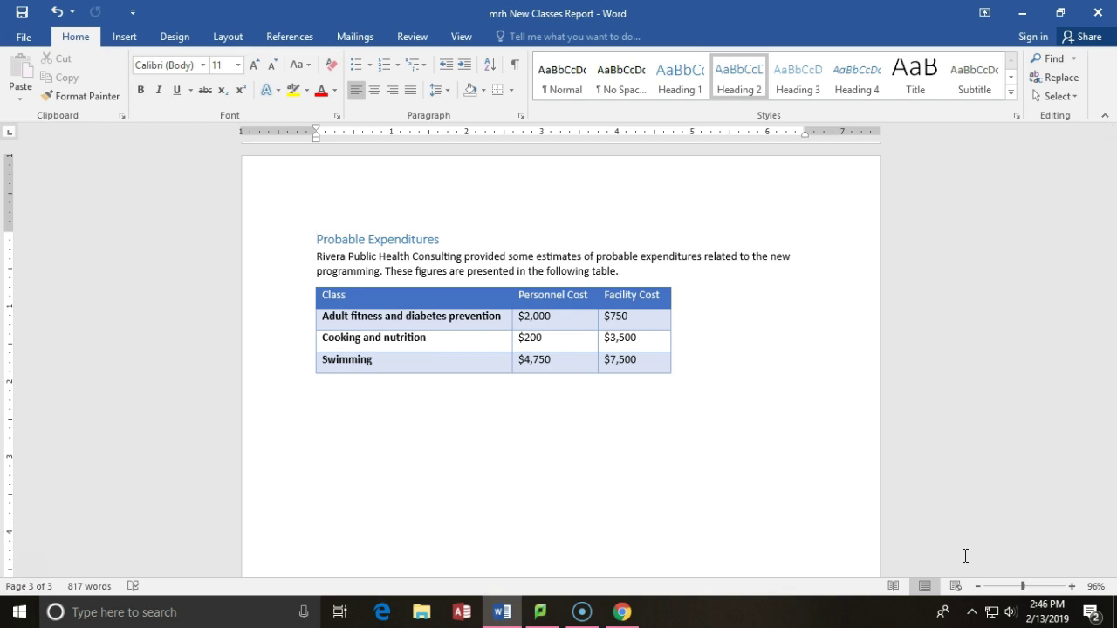
- Zoom the document in to 130%
left_click(1072, 586)
left_click(1071, 586)
left_click(1071, 587)
left_click(1072, 587)
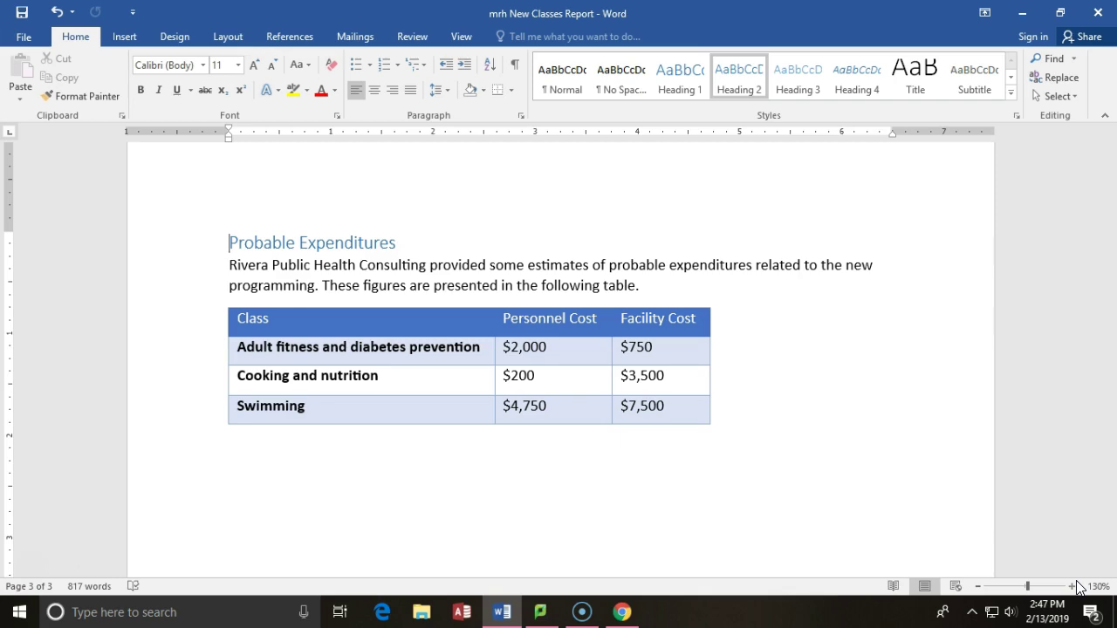
left_click(973, 446)
left_click(820, 281)
- Display the formatting marks and place the cursor after the consultant's name in the Rivera Public Health Consulting section
scroll(781, 349, "up", 15)
scroll(783, 366, "up", 15)
left_click(829, 367)
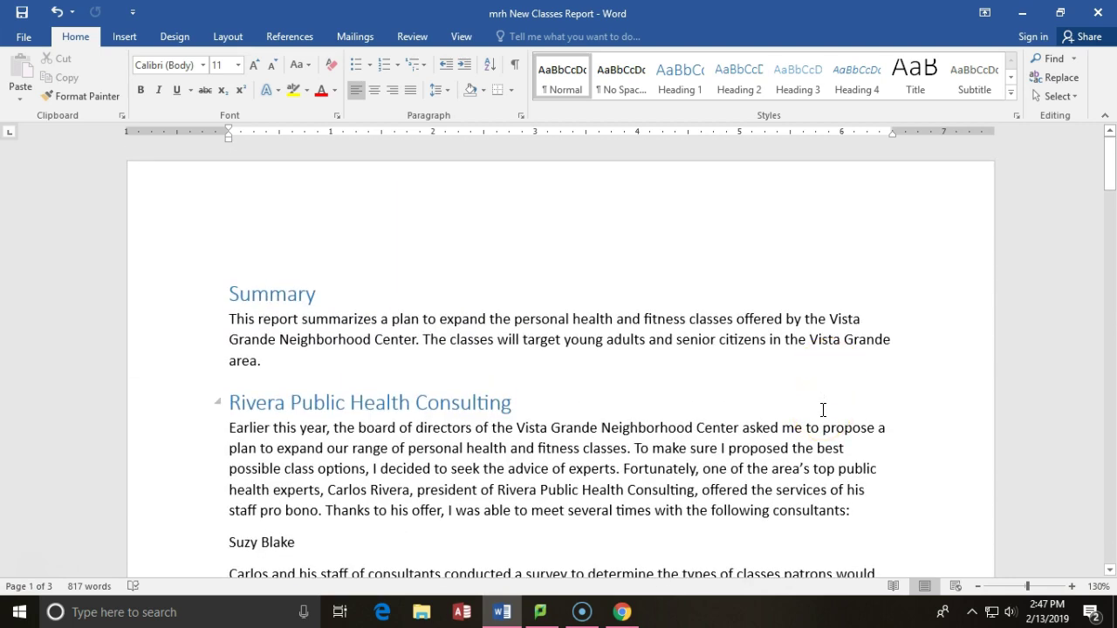
scroll(822, 409, "down", 1)
left_click(320, 485)
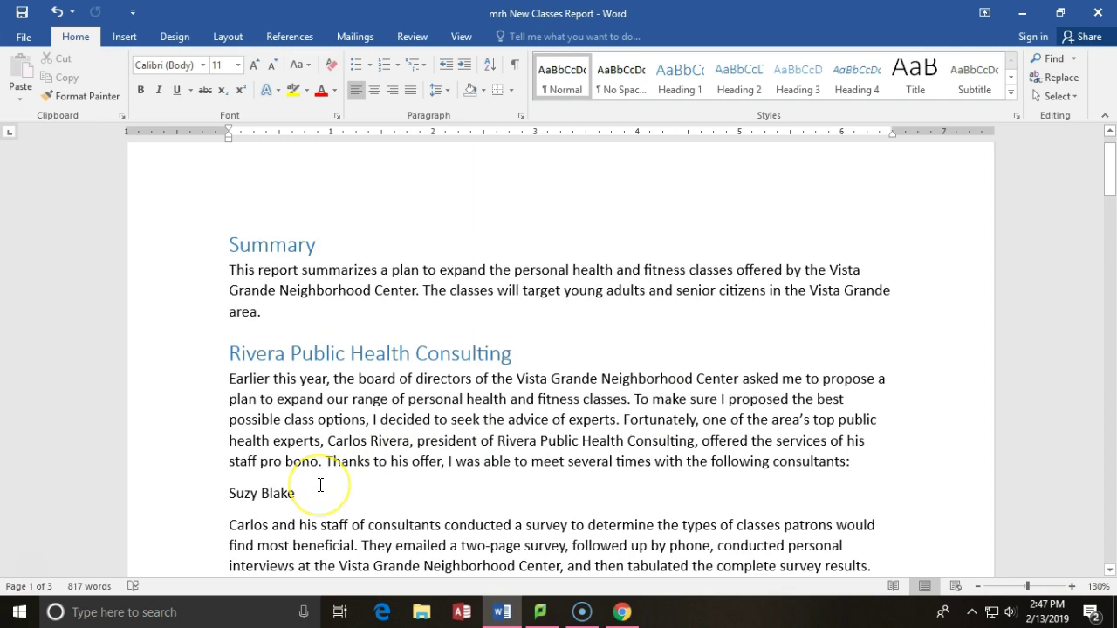
left_click(321, 486)
left_click(514, 63)
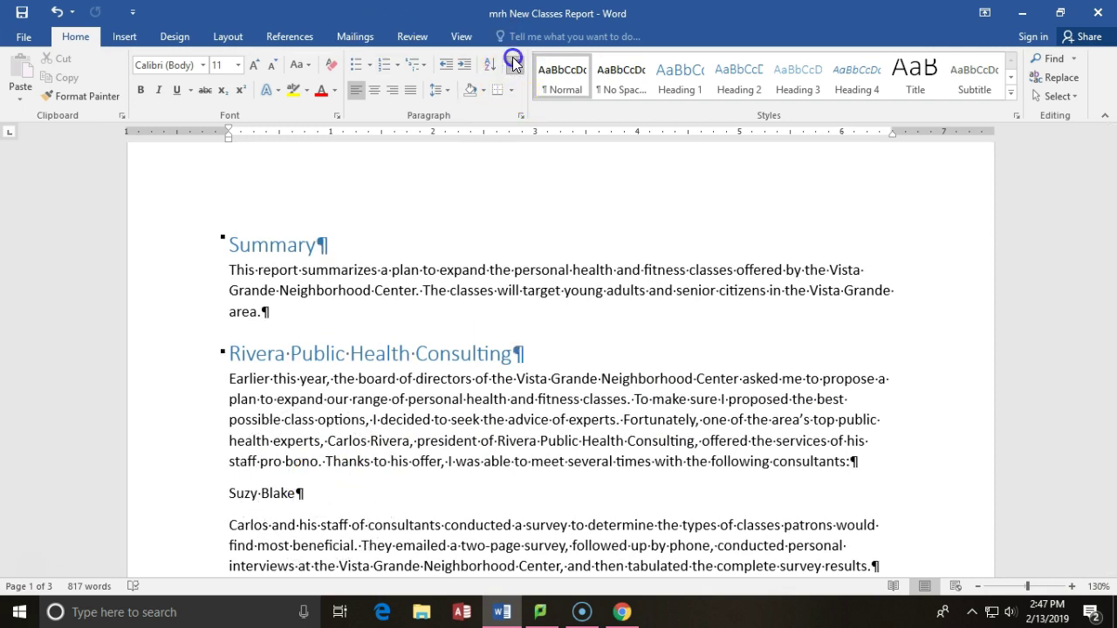
left_click(310, 489)
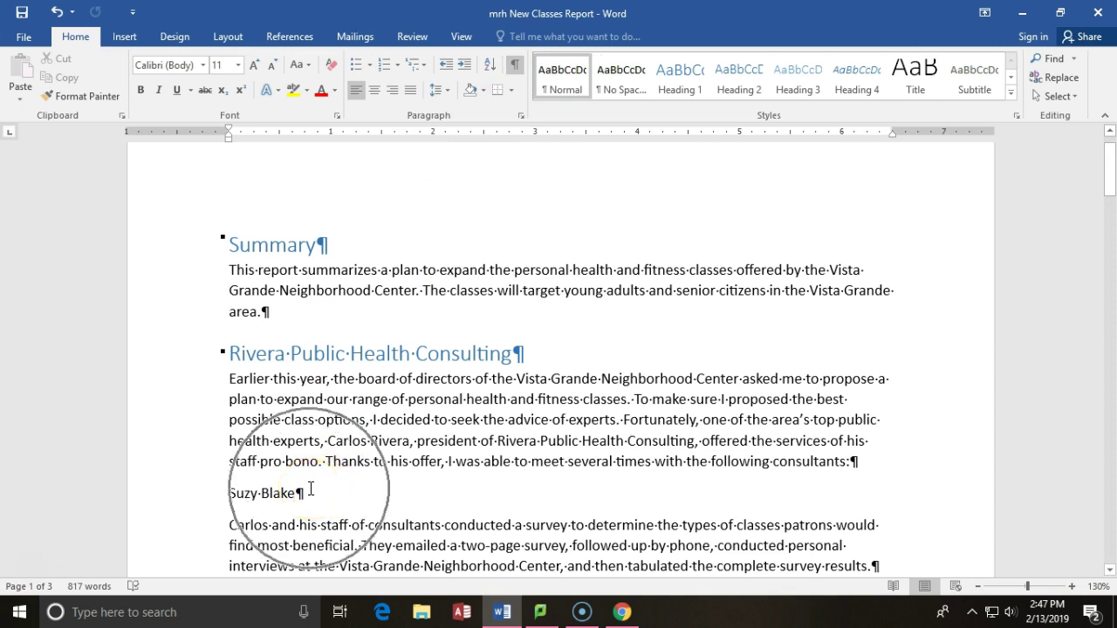
scroll(311, 487, "down", 3)
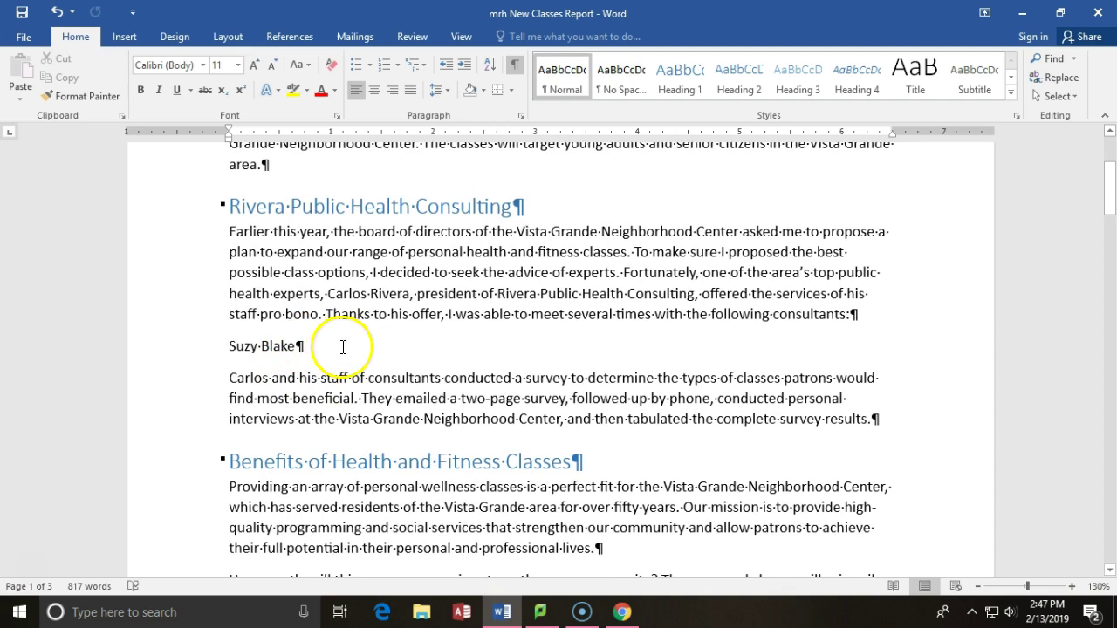
left_click(220, 346)
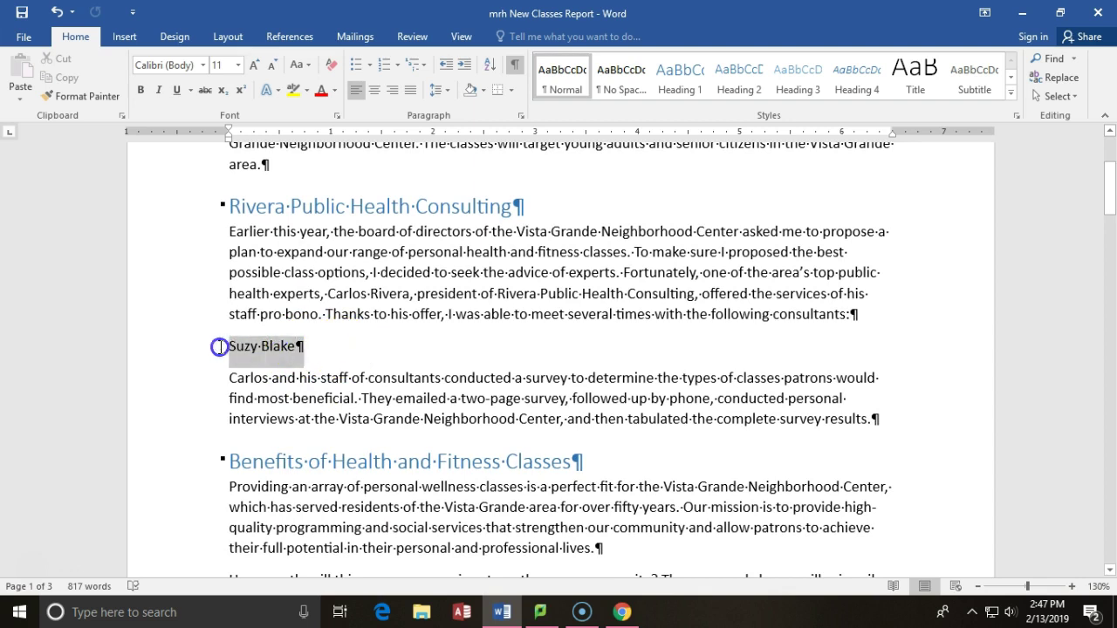
left_click(653, 424)
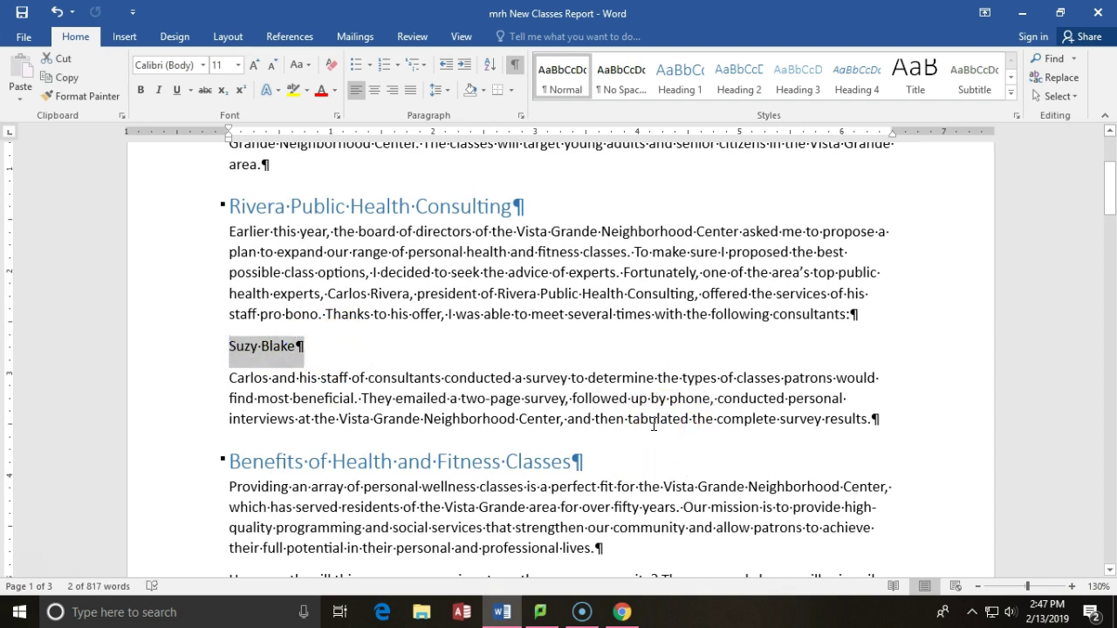
left_click(223, 354)
scroll(304, 349, "up", 3)
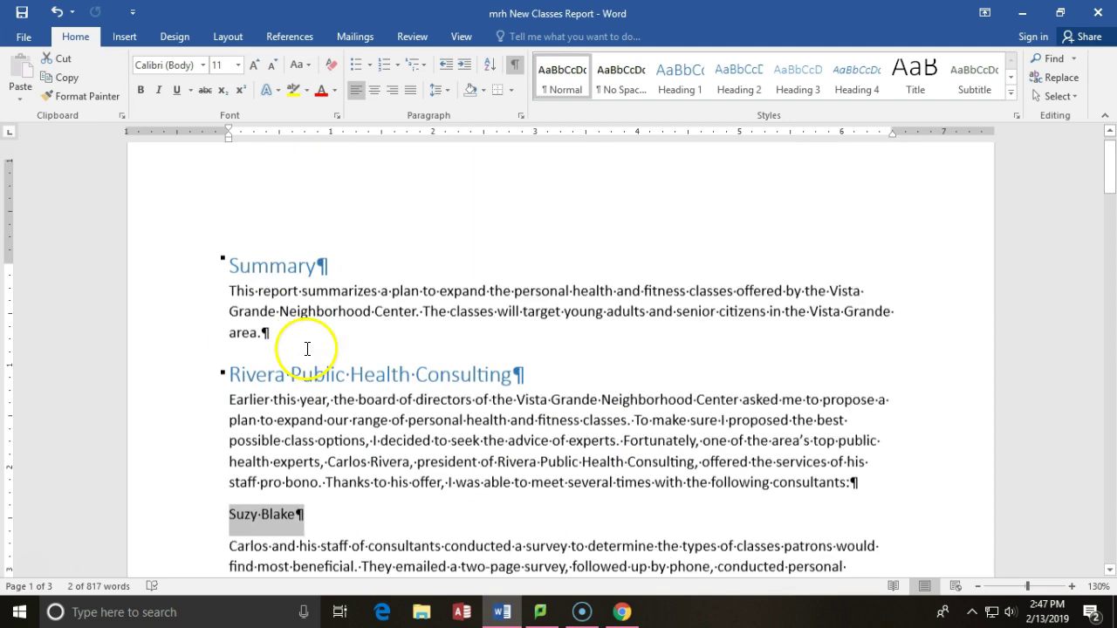
scroll(307, 349, "down", 2)
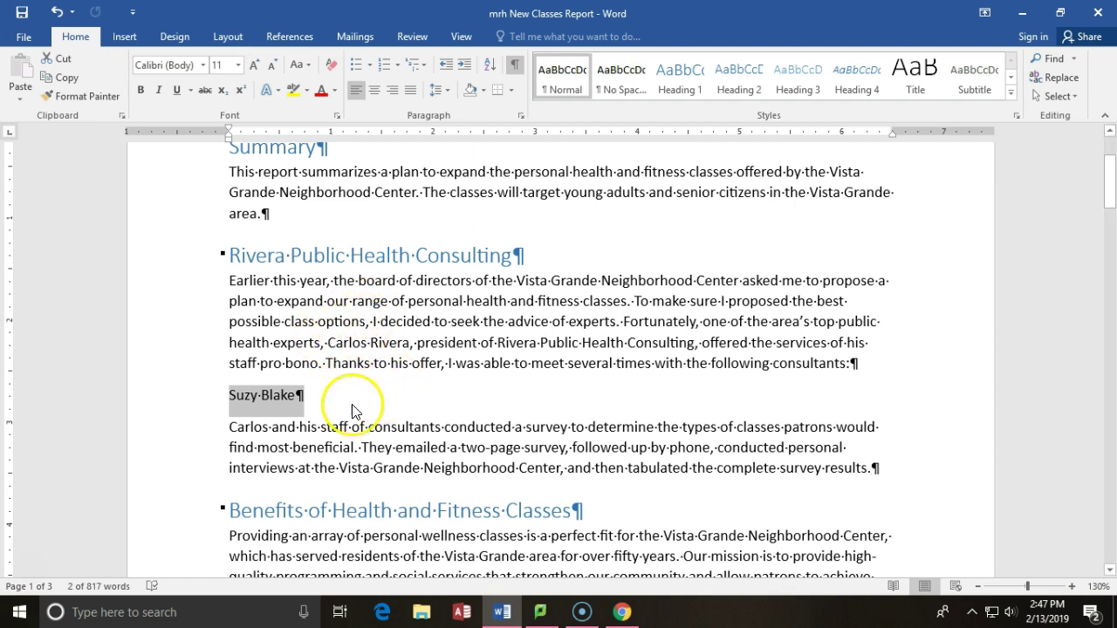
- Add the title "Senior Consultant" after the first consultant's name, separated from it by a tab character
left_click(305, 402)
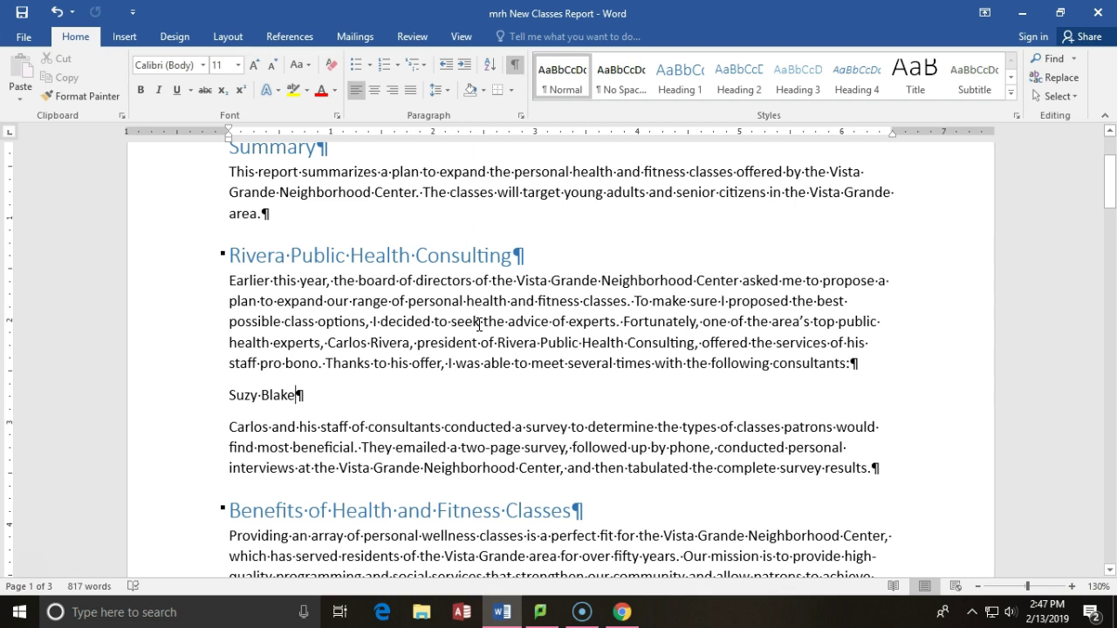
key("Tab")
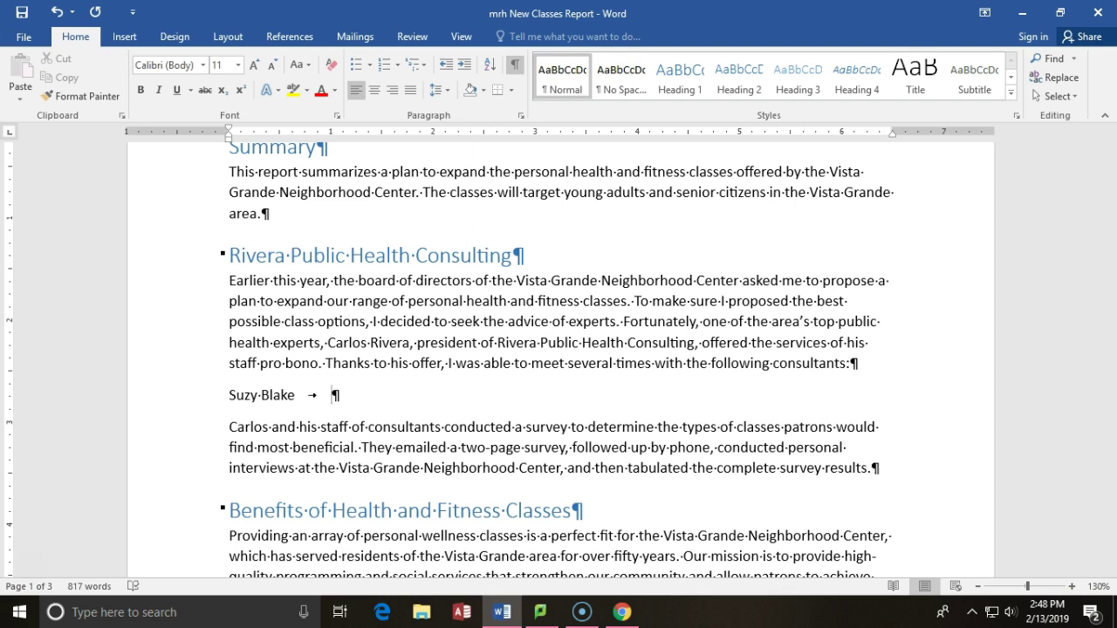
type("Senior Consultant")
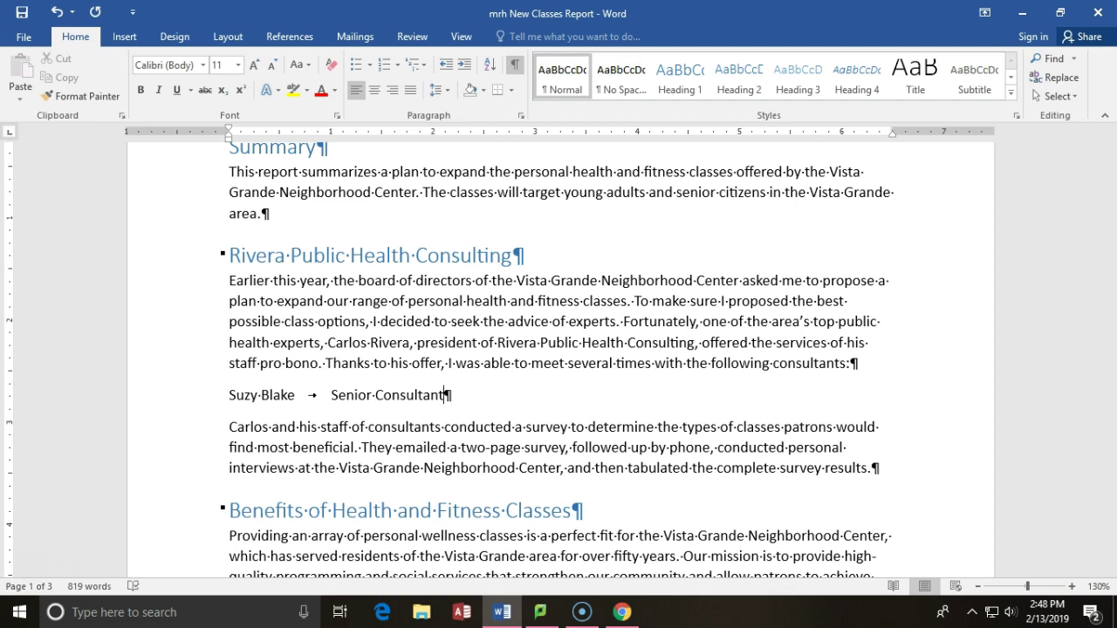
- Add a line below with the second consultant's full name, a tab character and the title "Senior Consultant"
key("Return")
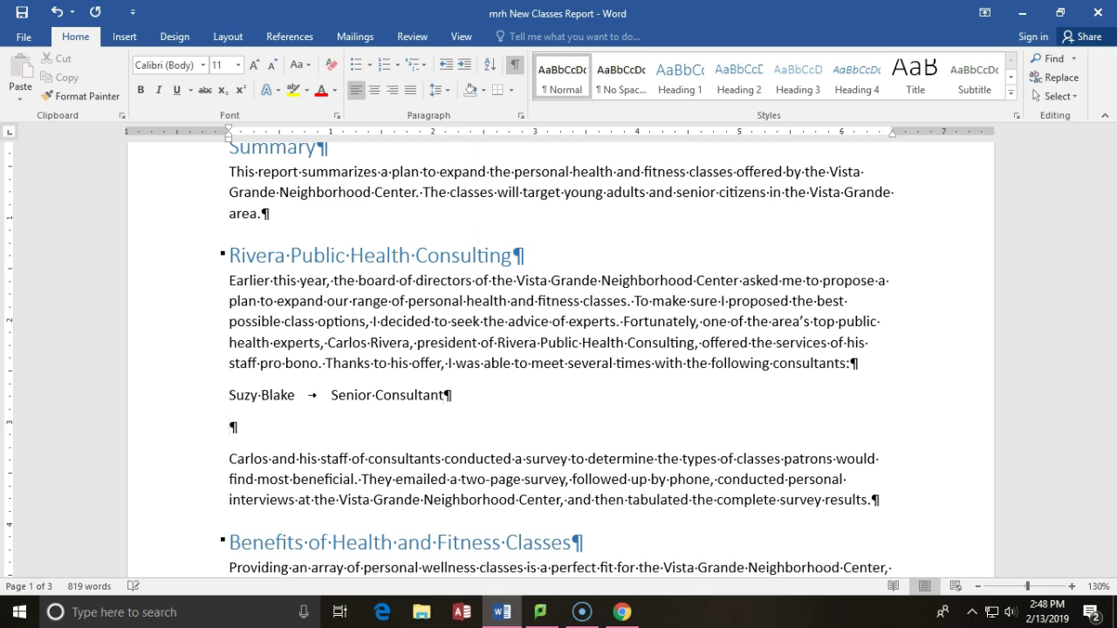
type("Emmanuel Iglesias")
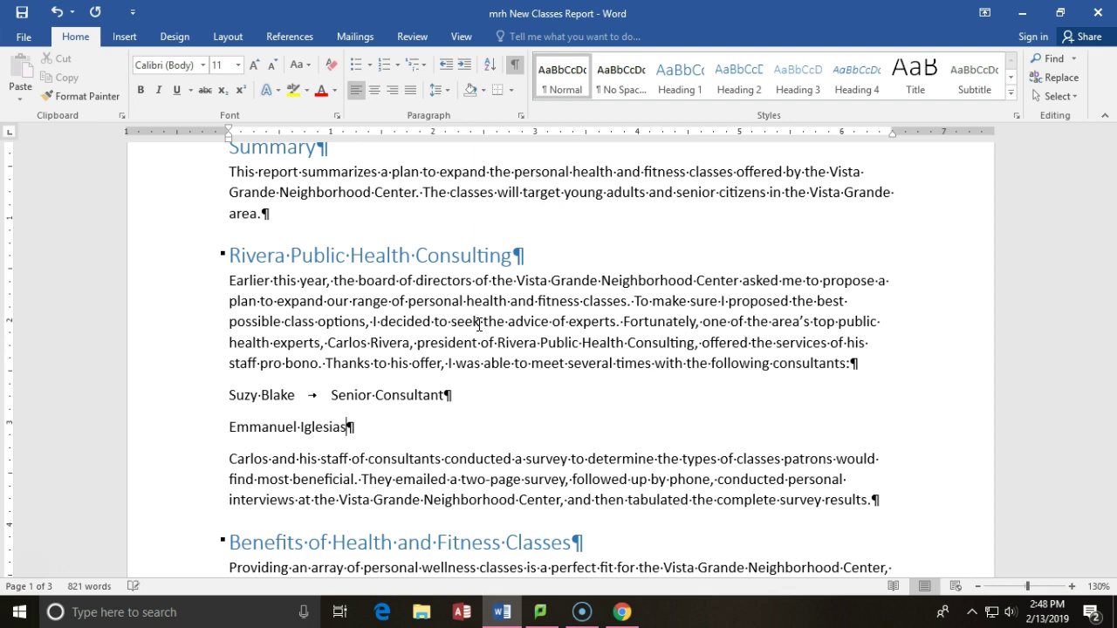
key("Tab")
type("Senior Consultant")
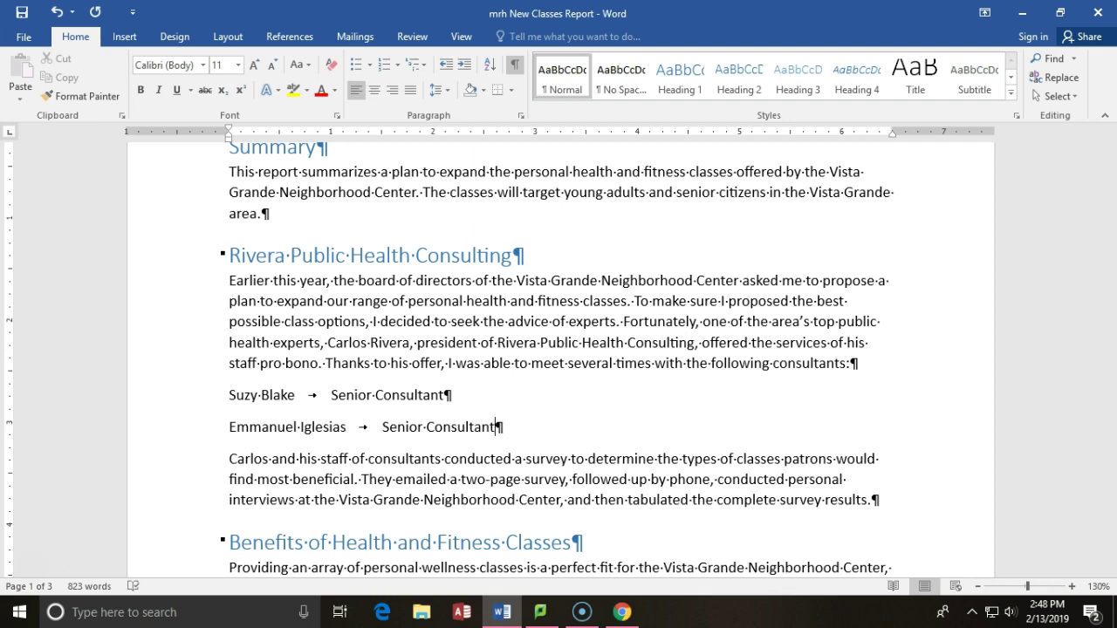
- Add a third line with the next consultant's full name, a tab character and the title "Project Manager"
key("Return")
type("Carolina")
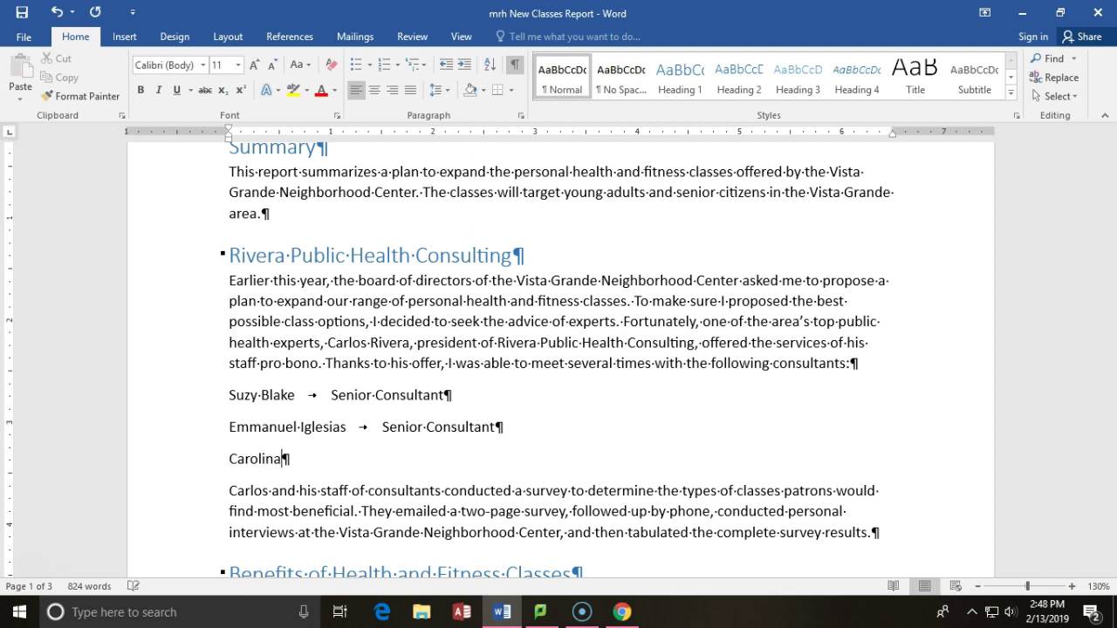
type(" Sheffield-Bassinger")
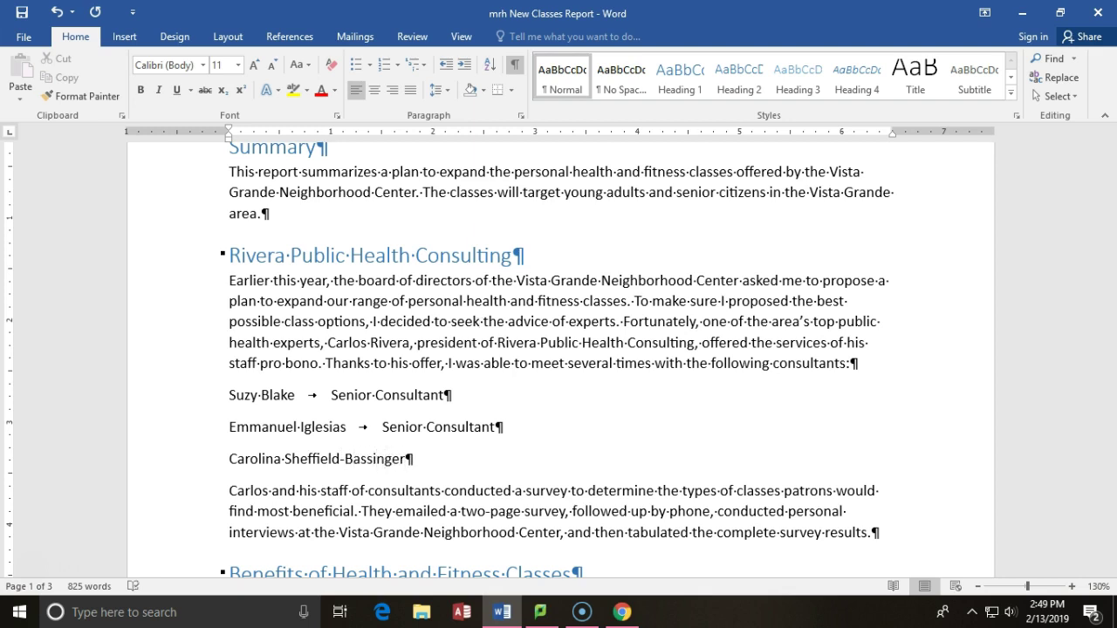
key("Tab")
type("Project Manager")
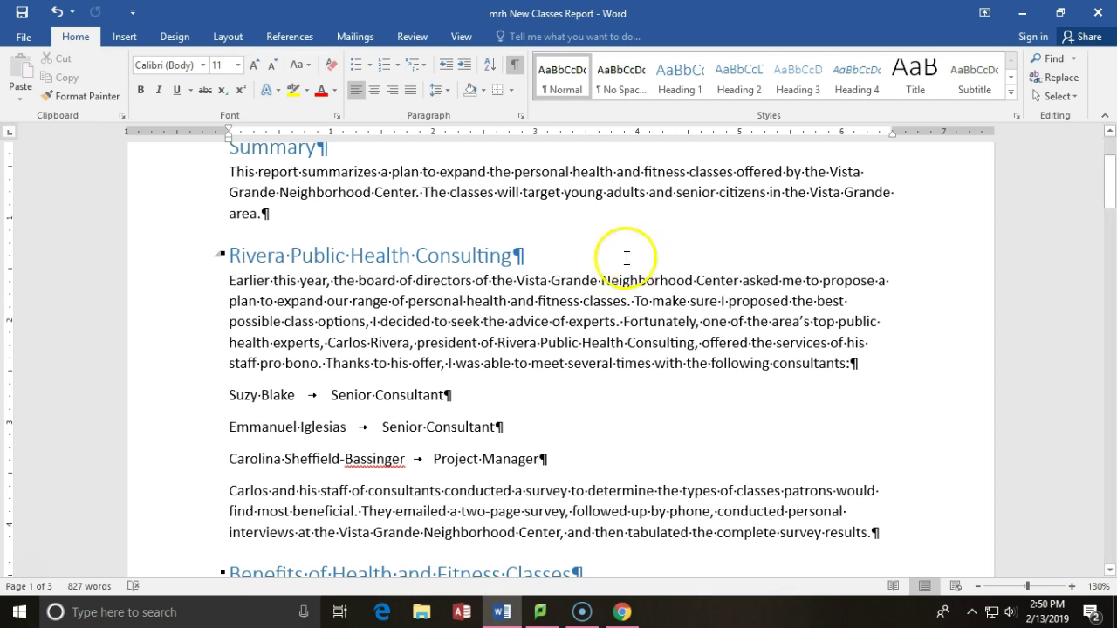
- Try to align the first two consultants' titles with the Project Manager title by inserting spaces before them
left_click(331, 399)
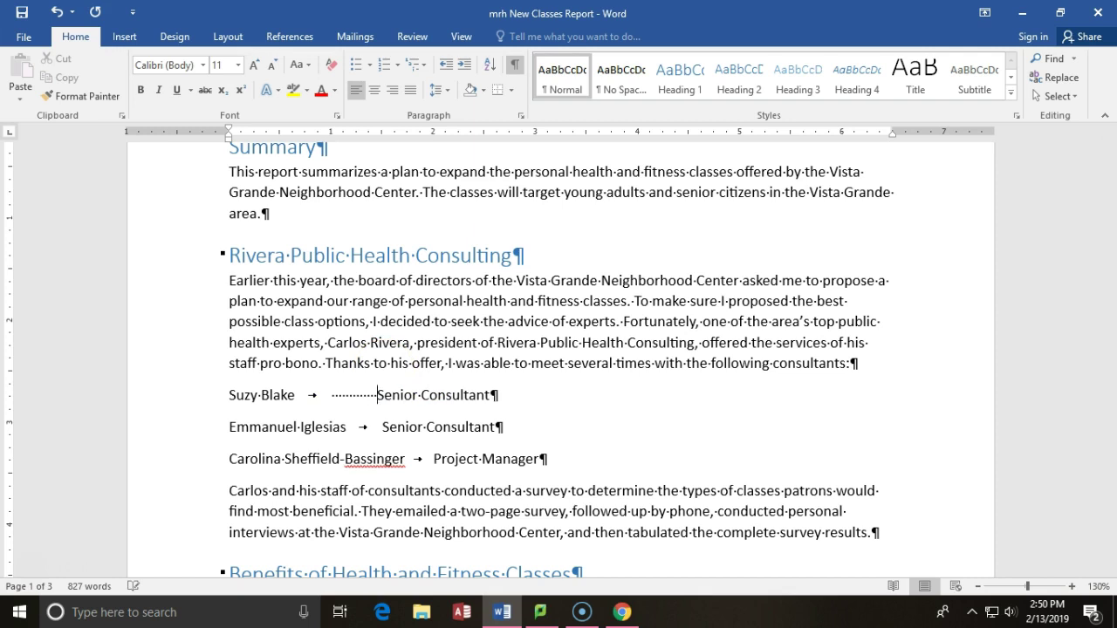
left_click(383, 394)
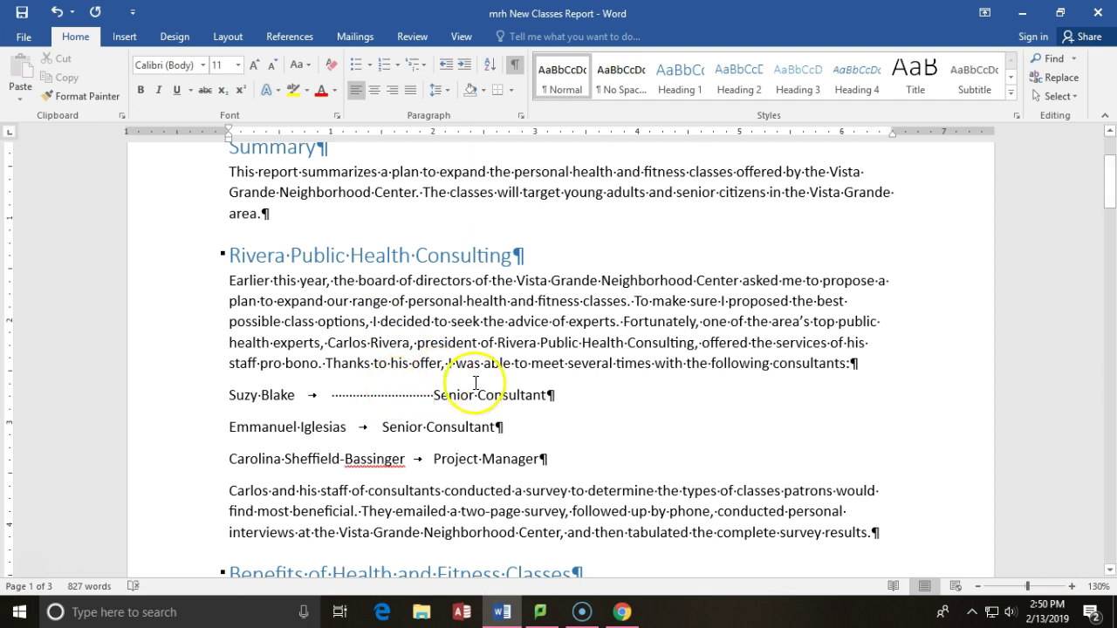
left_click(382, 426)
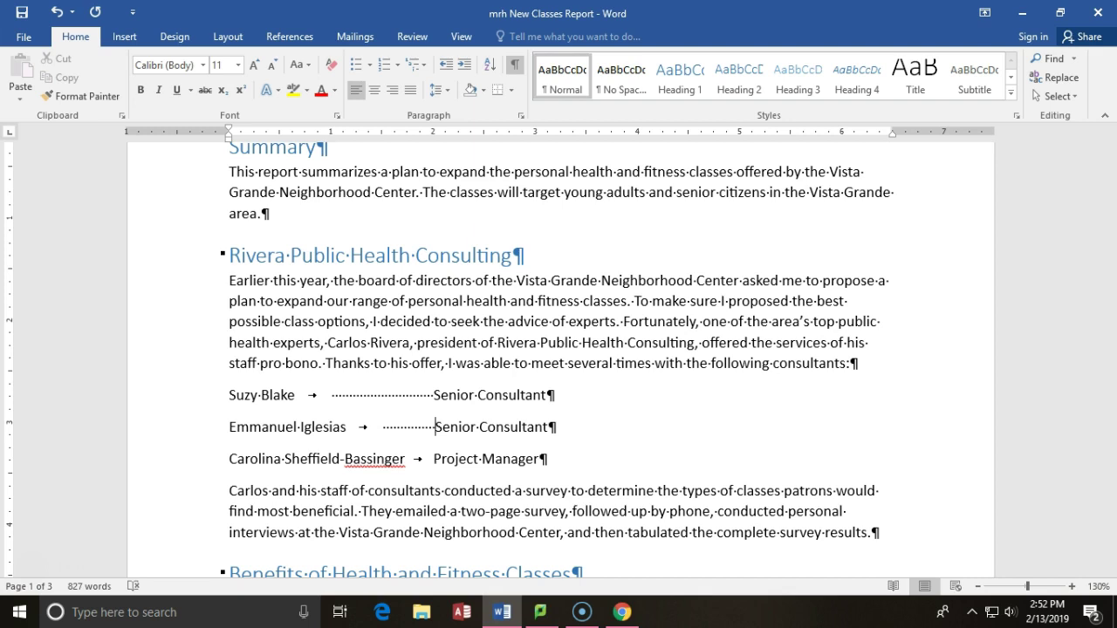
- Delete the extra spaces before the Senior Consultant titles in the first two consultant lines
left_click_drag(435, 395, 333, 401)
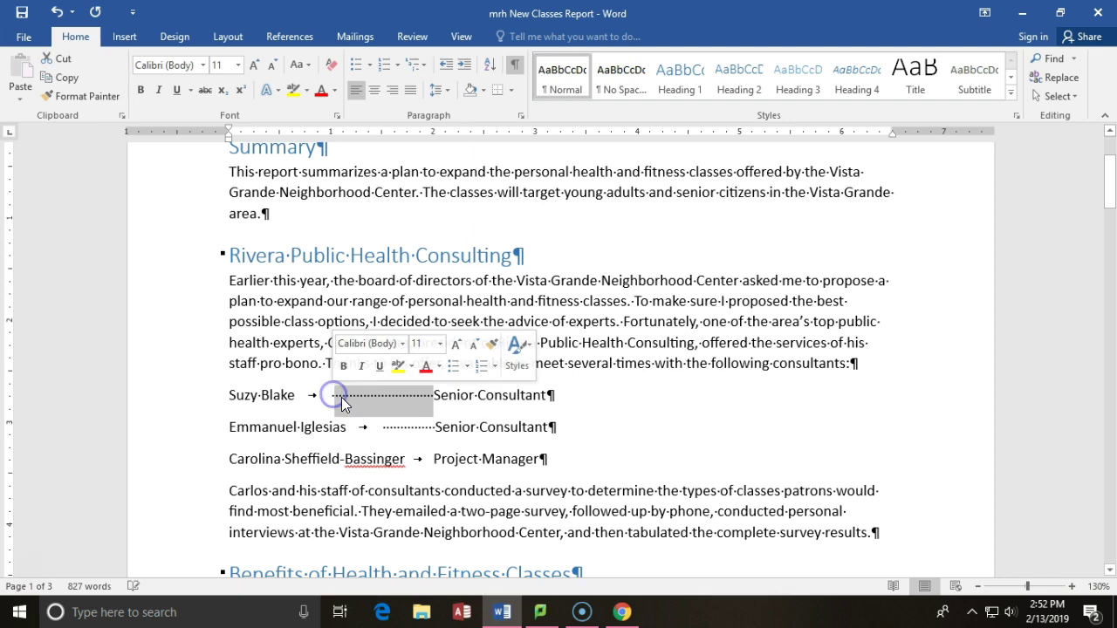
key("Delete")
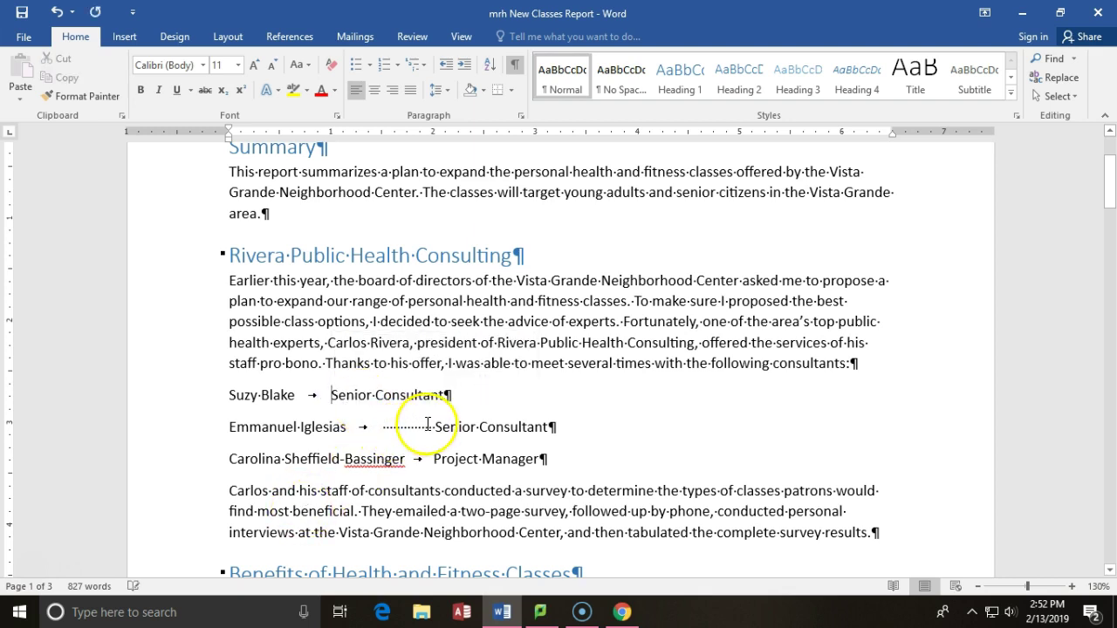
left_click_drag(437, 428, 385, 428)
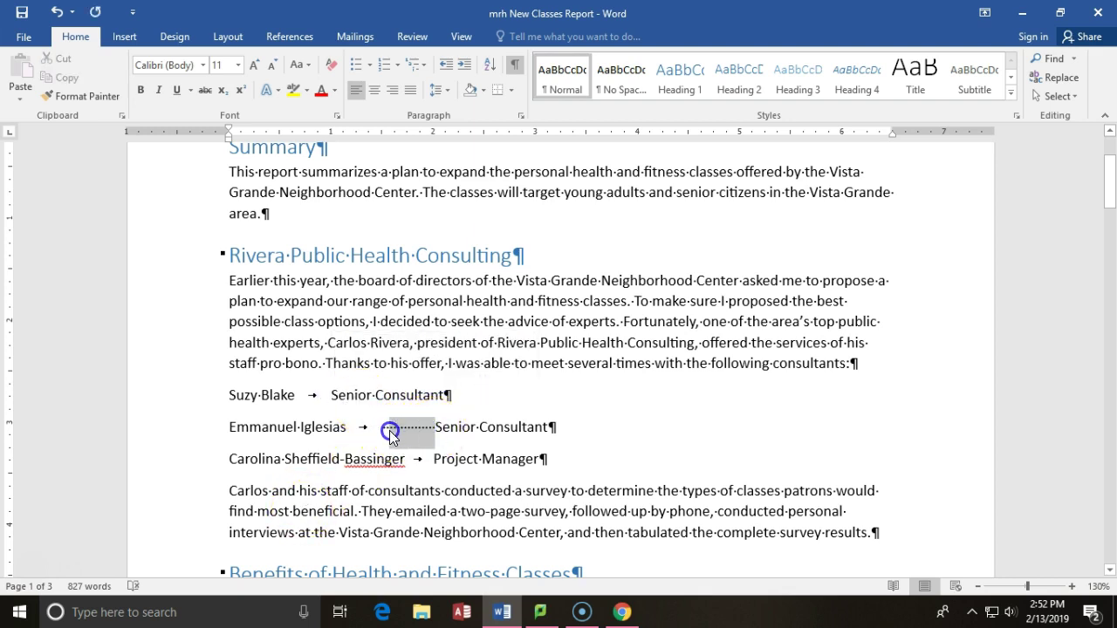
key("Delete")
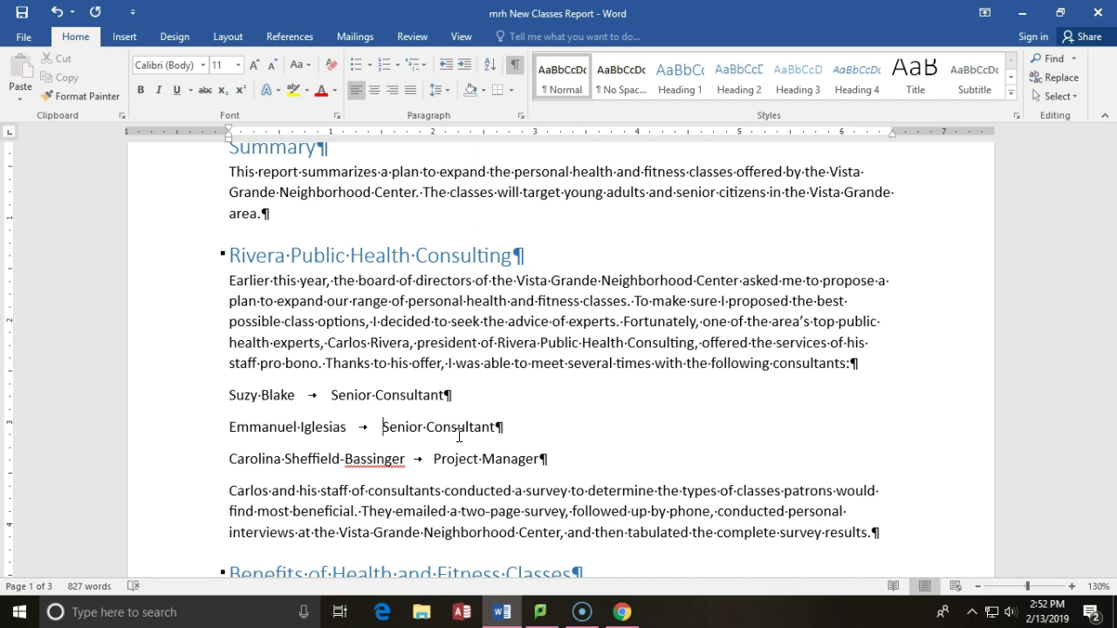
- Select the three consultant lines in the Rivera Public Health Consulting section
left_click_drag(199, 402, 186, 454)
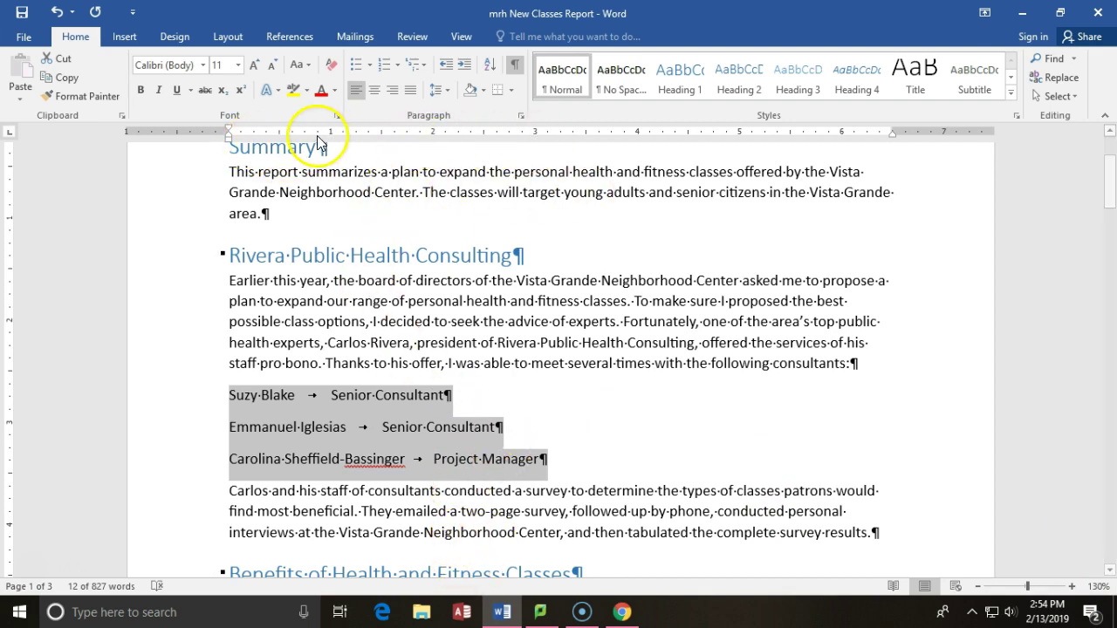
left_click(484, 137)
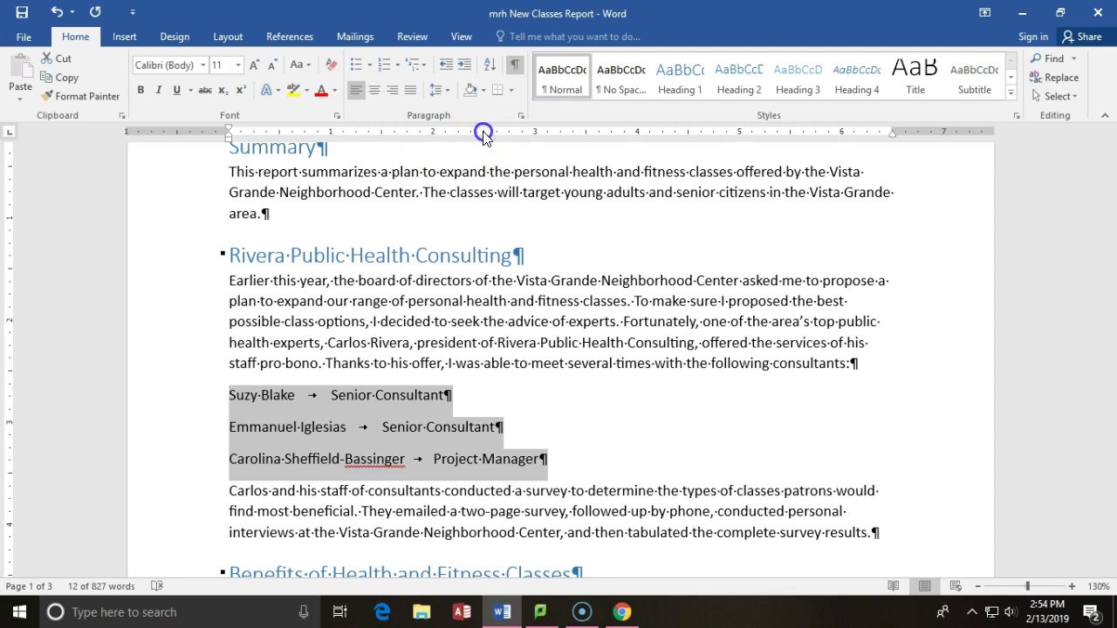
left_click(485, 138)
double_click(484, 138)
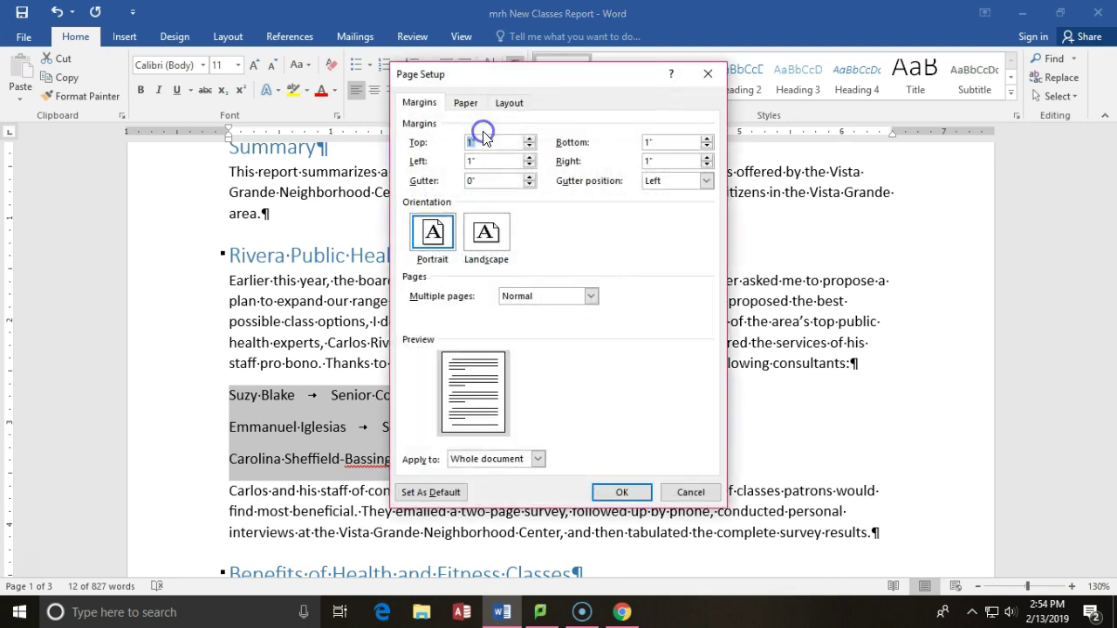
left_click(688, 492)
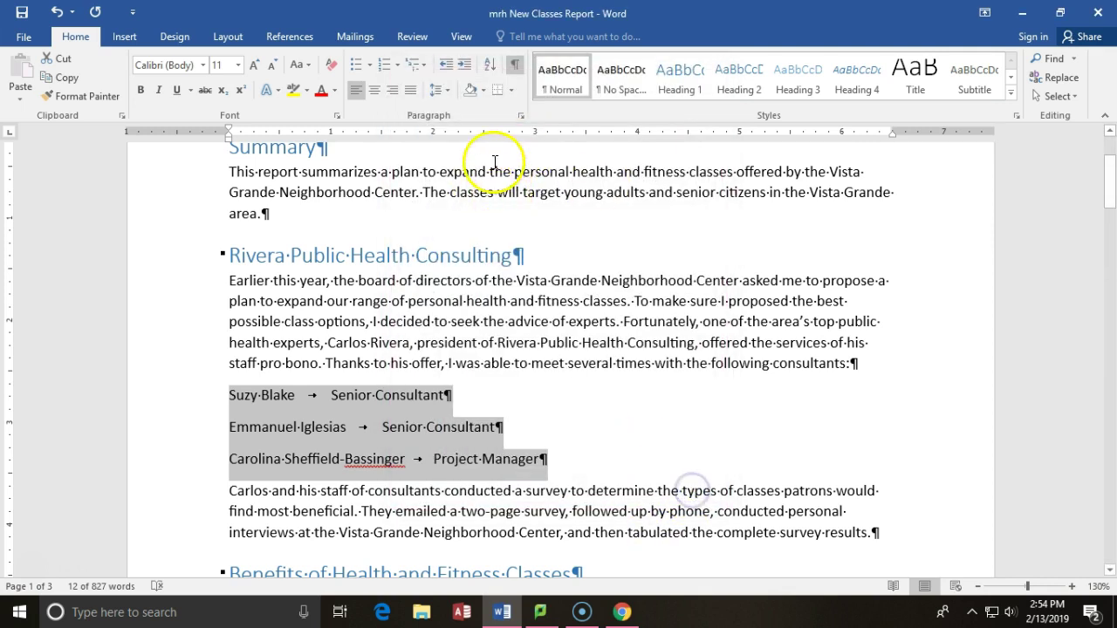
- Set a left tab stop at 2.5 inches for the three selected consultant lines to align their titles
left_click(485, 138)
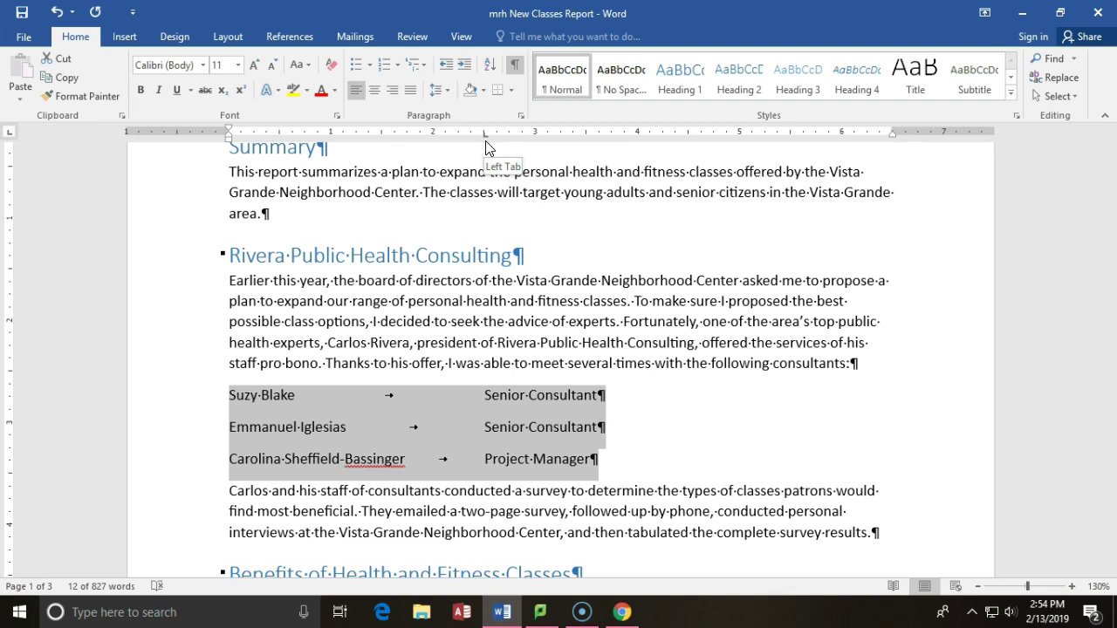
left_click_drag(485, 141, 484, 144)
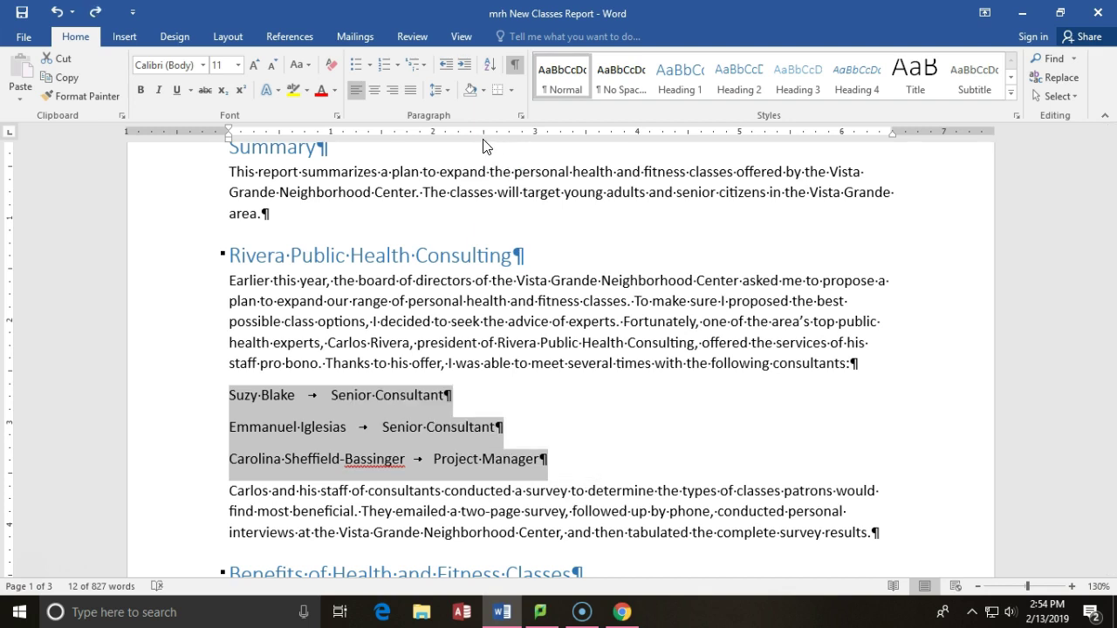
left_click(485, 133)
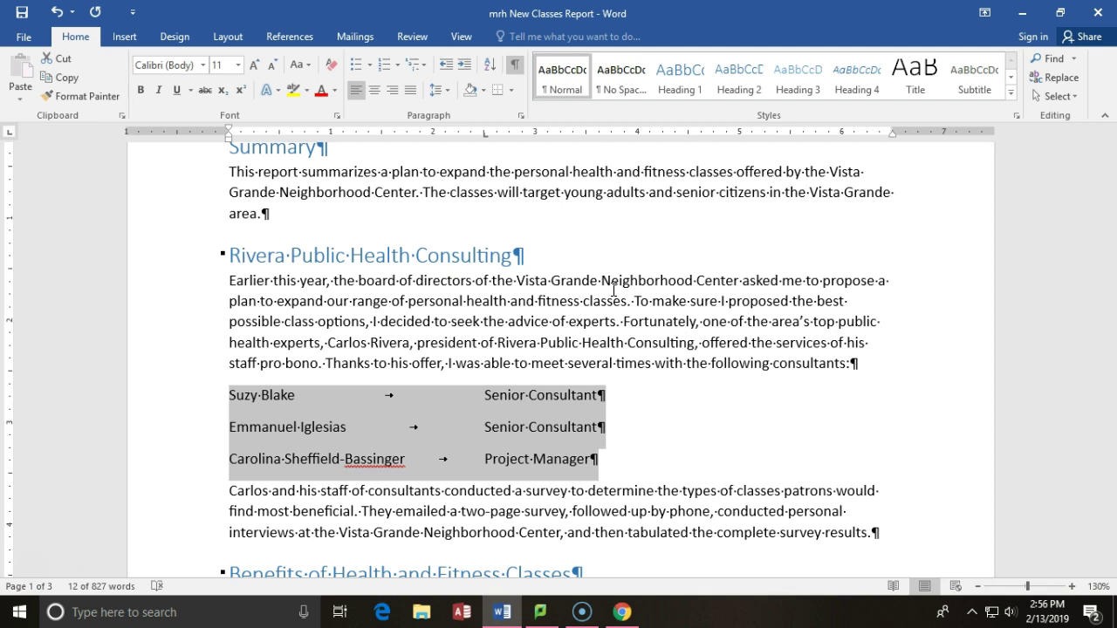
- Remove the space after the paragraphs of the first two consultant lines
left_click(448, 90)
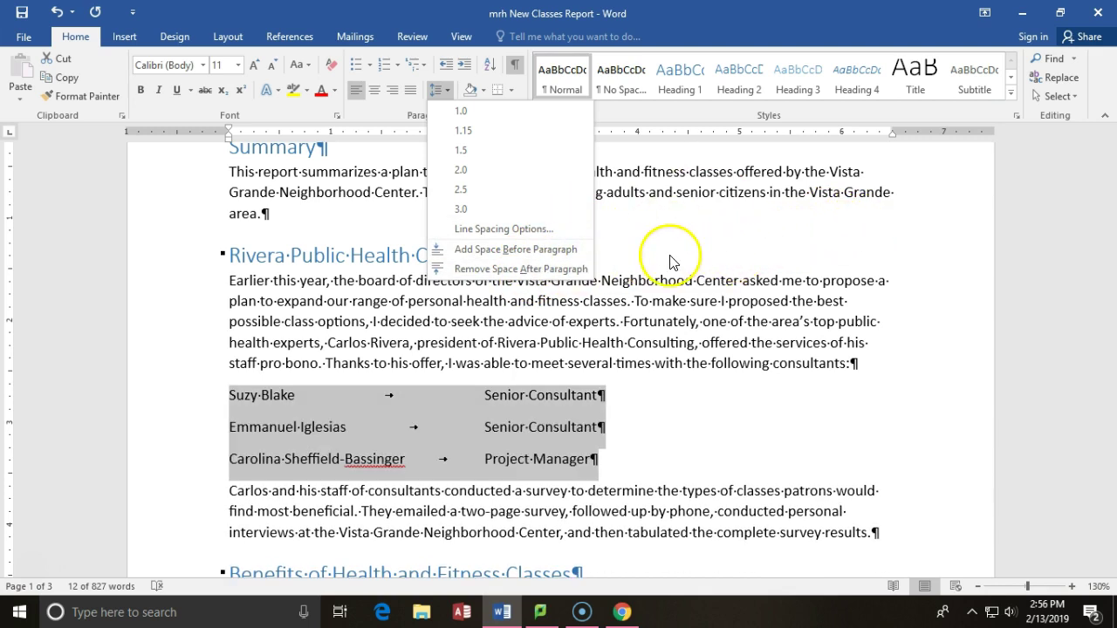
left_click(464, 442)
left_click(181, 403)
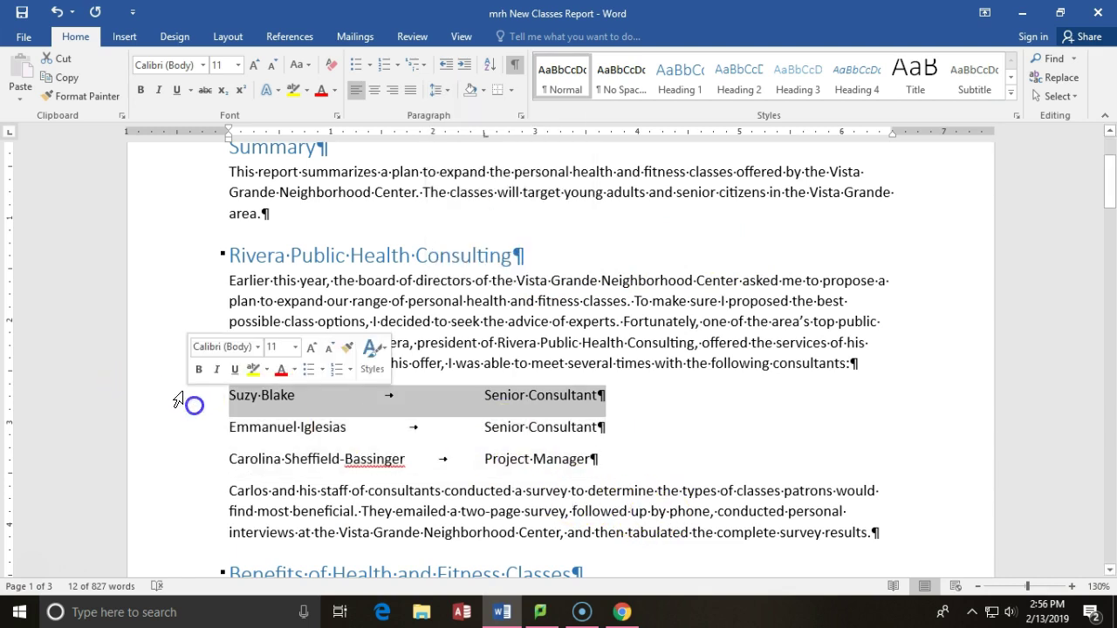
left_click_drag(181, 410, 194, 431)
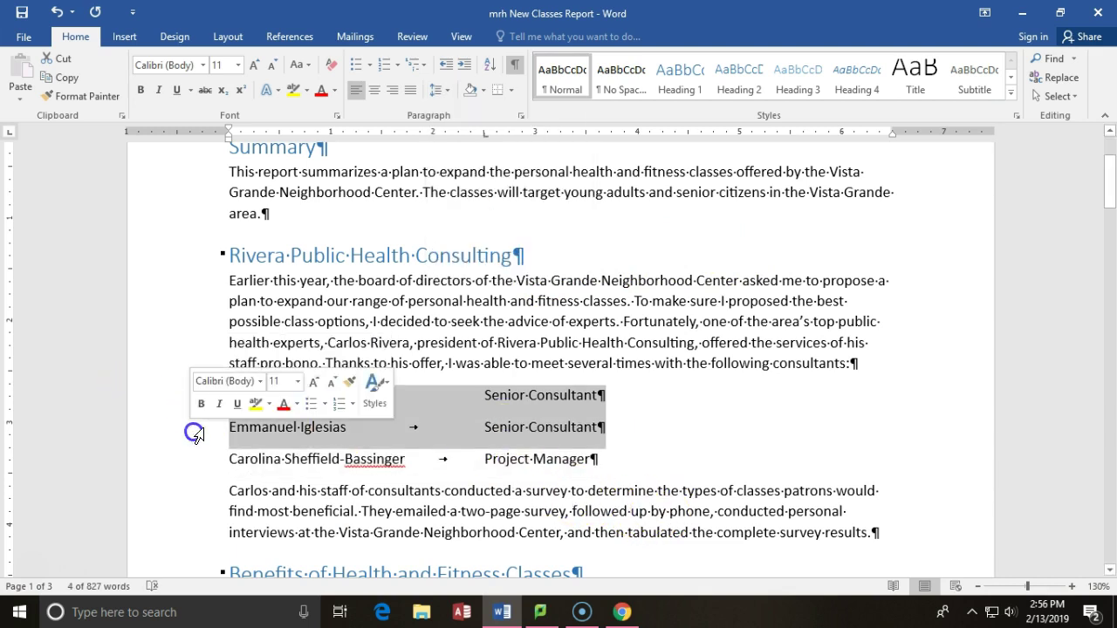
left_click(446, 92)
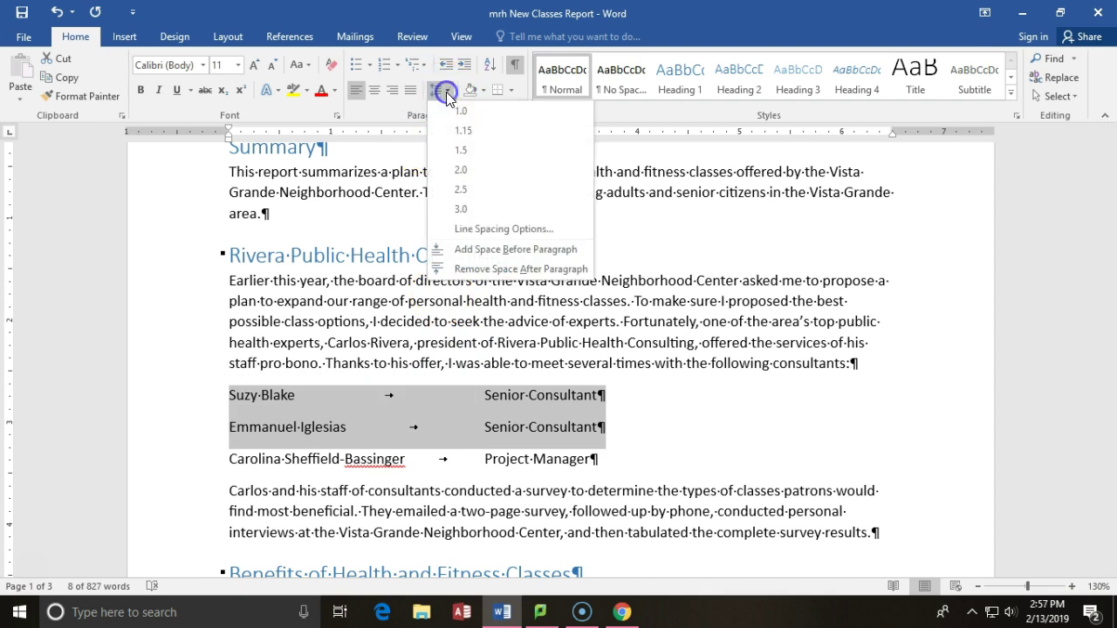
left_click(472, 270)
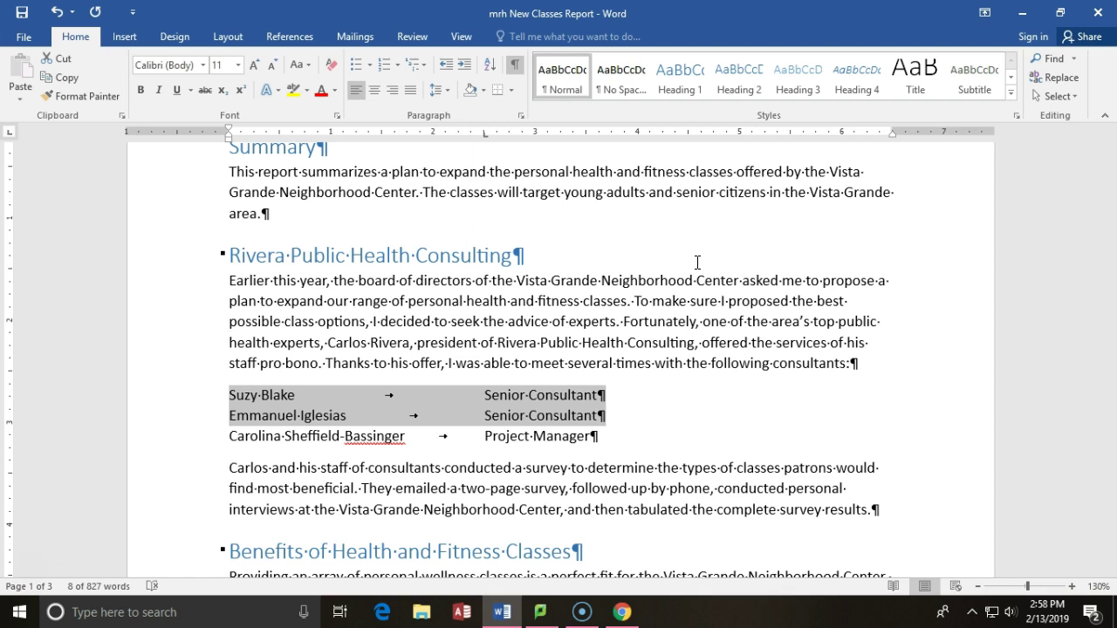
- Search the document for "improved financial pr", close the search and select the phrase "improved financial prospects." in the body text
left_click(643, 344)
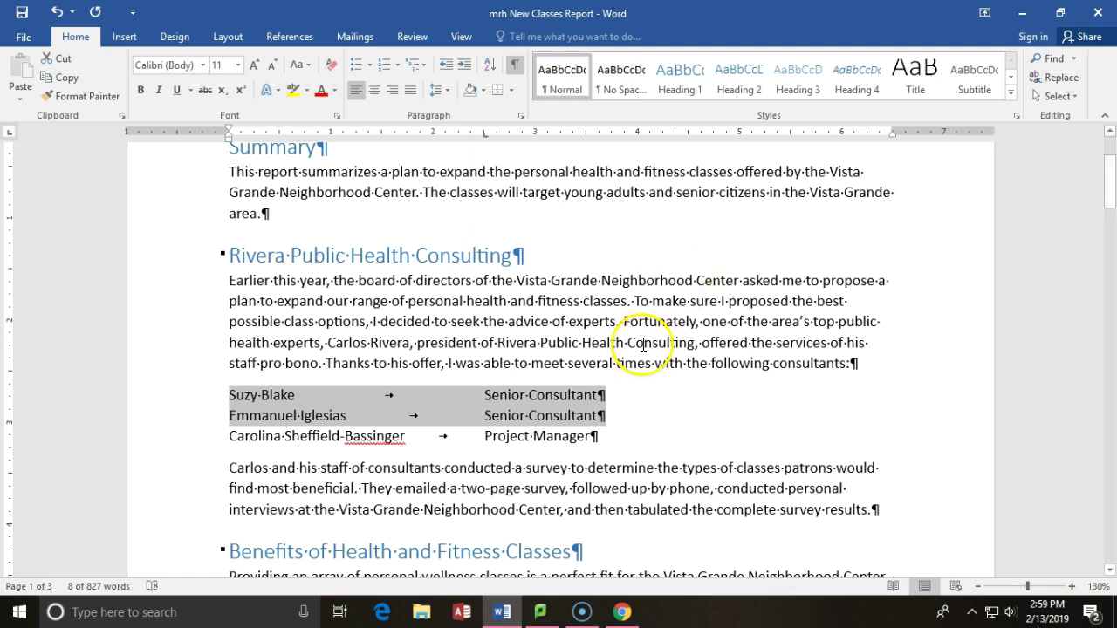
key("ctrl+f")
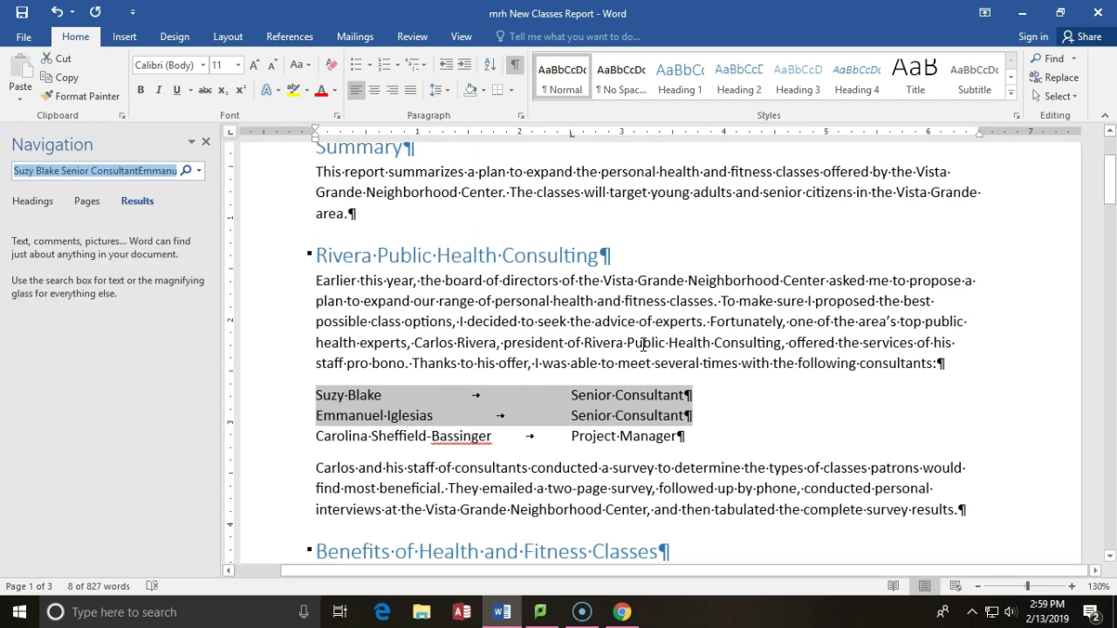
type("impr")
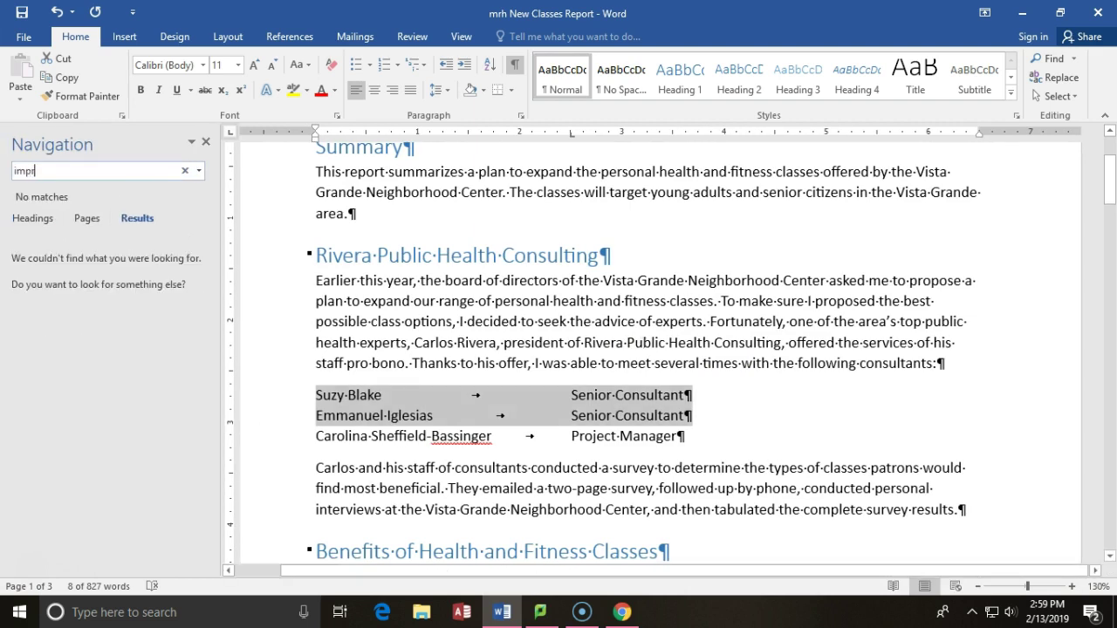
type("oved financial pr")
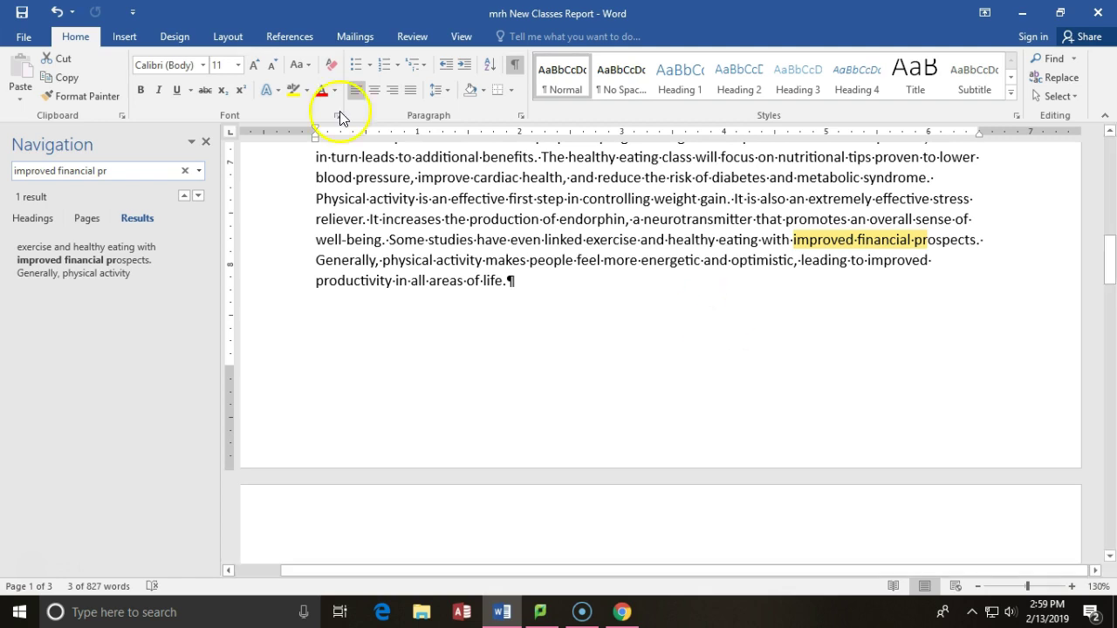
left_click(206, 142)
scroll(471, 366, "down", 6)
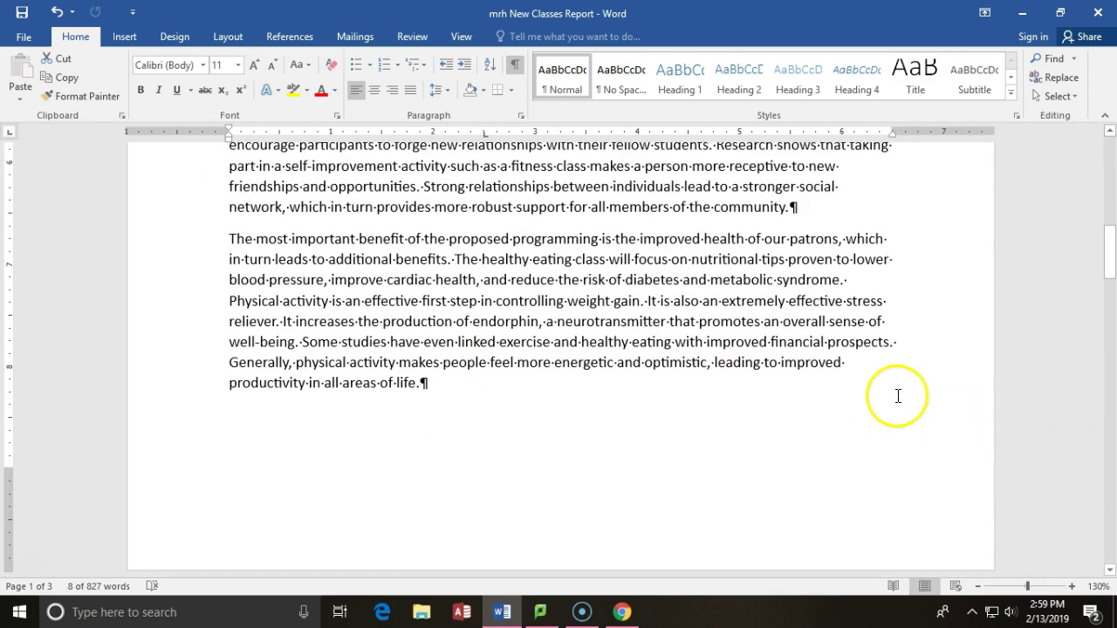
left_click_drag(895, 342, 721, 343)
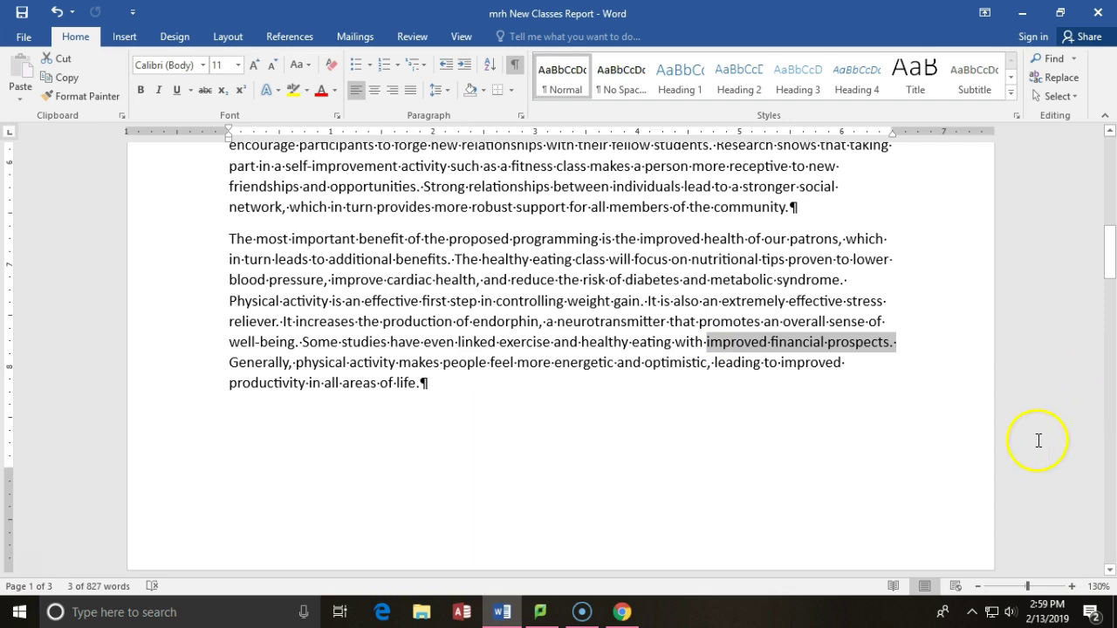
- Place the insertion point directly after the period of the sentence ending in "improved financial prospects."
left_click(894, 351)
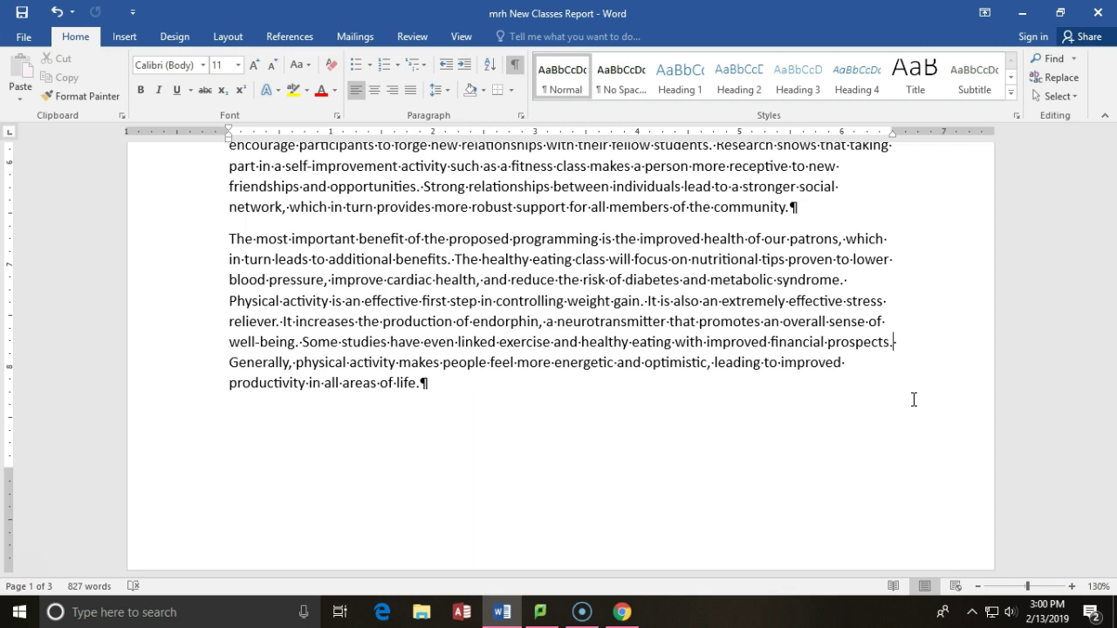
left_click(892, 349)
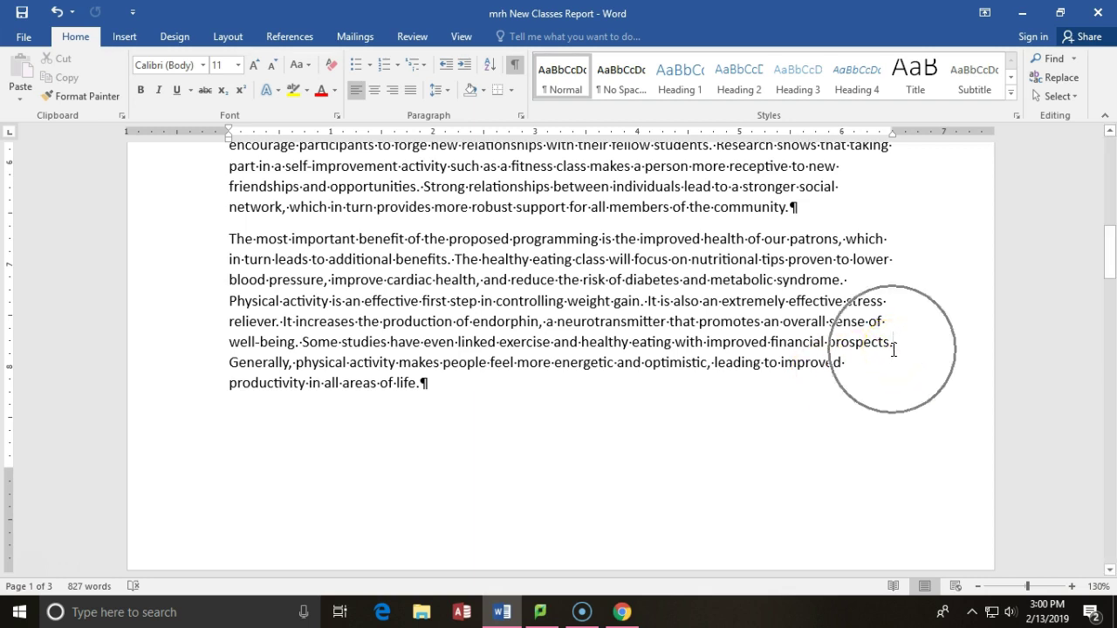
left_click(892, 349)
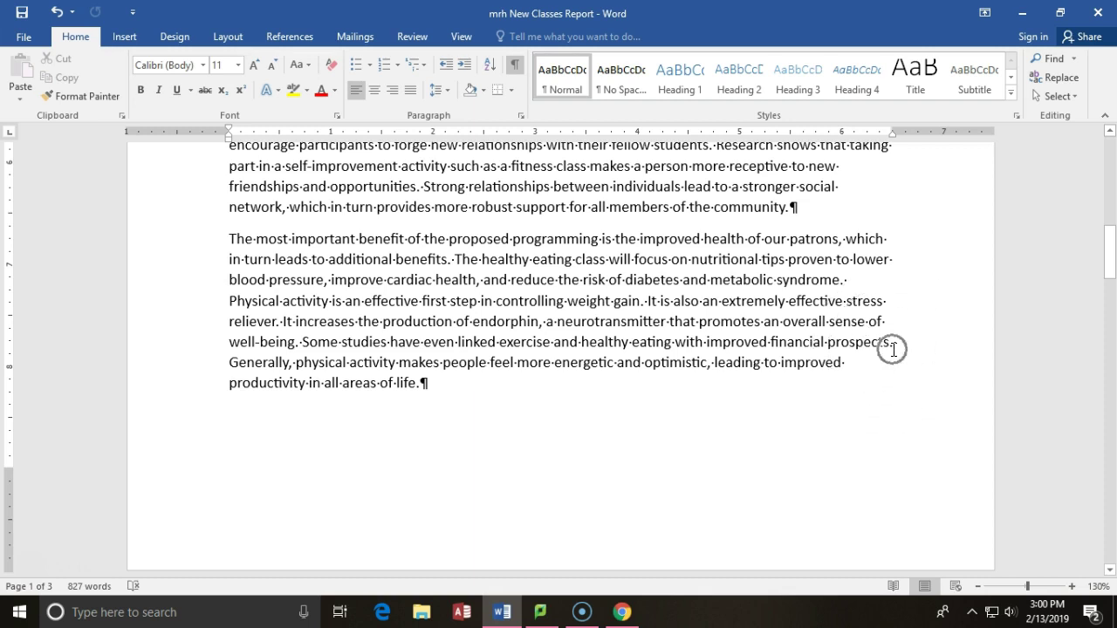
left_click(893, 349)
left_click(893, 349)
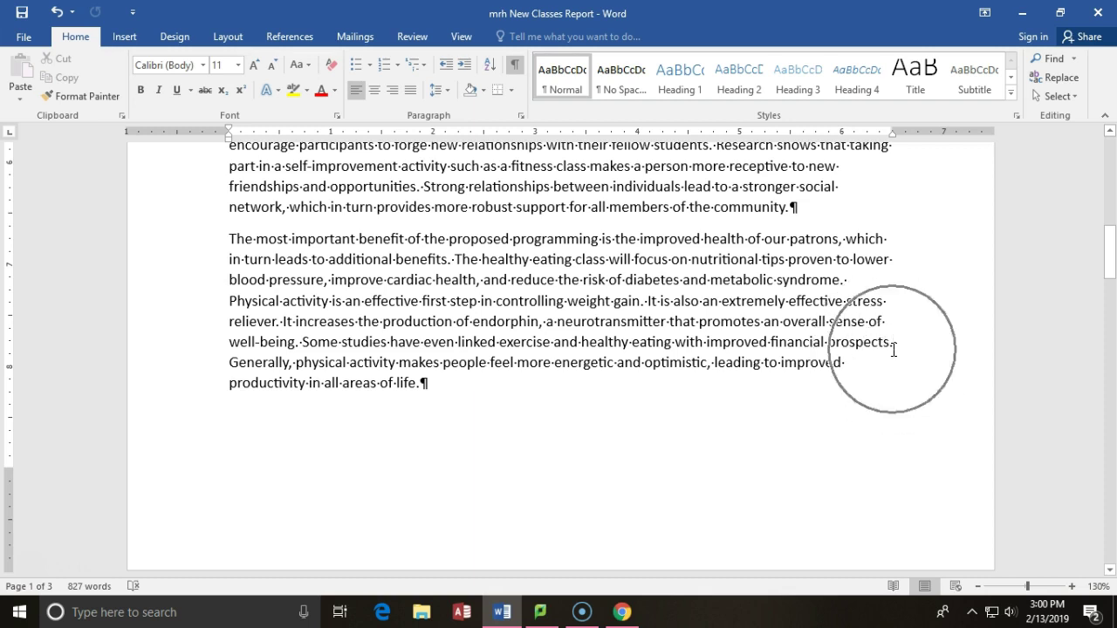
left_click(893, 349)
left_click(892, 349)
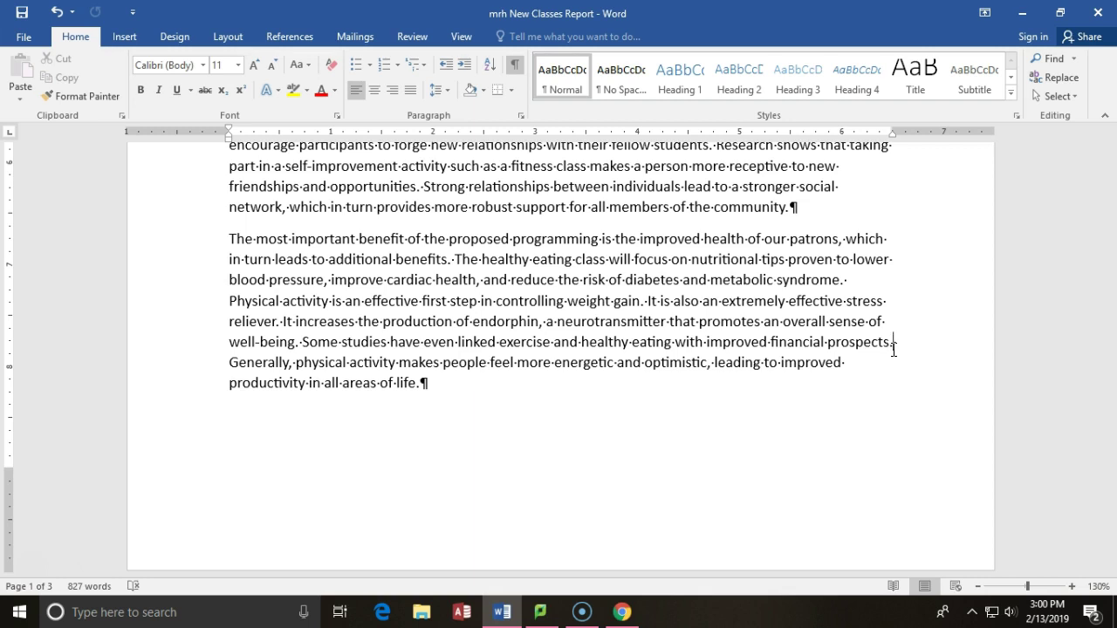
left_click(893, 349)
left_click(893, 349)
scroll(893, 349, "up", 4)
scroll(892, 349, "up", 4)
scroll(892, 349, "down", 8)
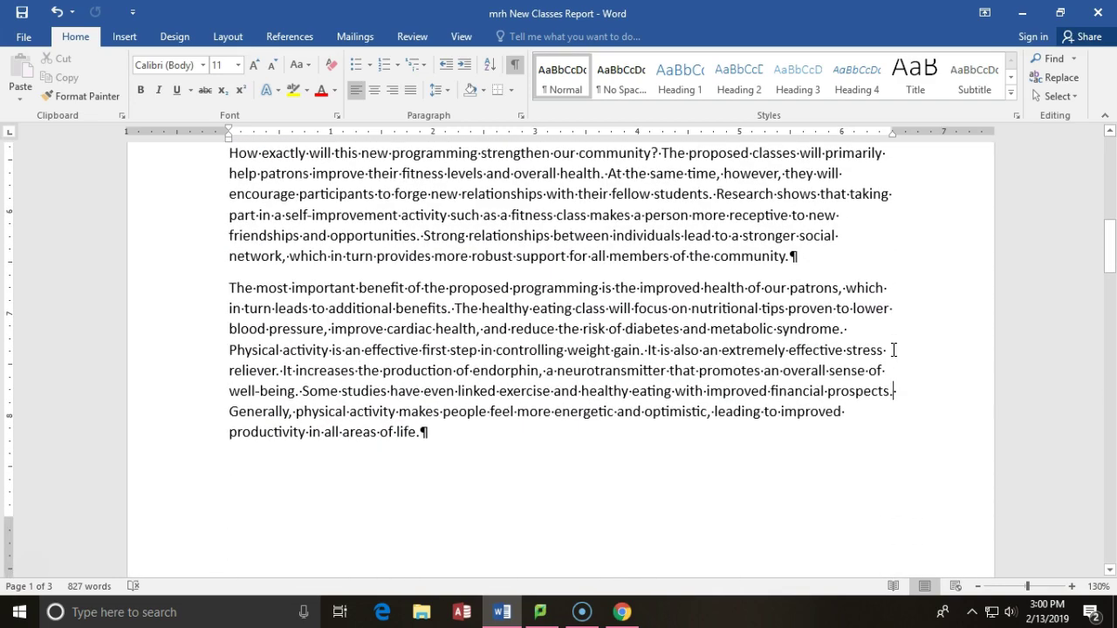
left_click(888, 399)
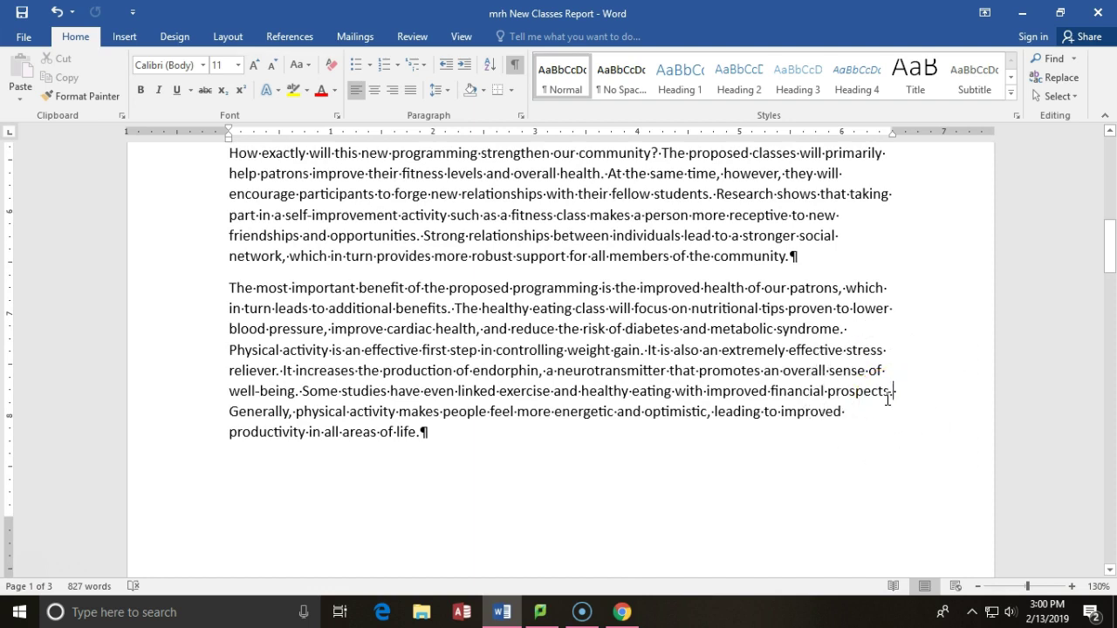
left_click(891, 380)
- Search the document again for "improved finan" to locate the sentence about exercise and healthy eating, and close the search
key("ctrl+f")
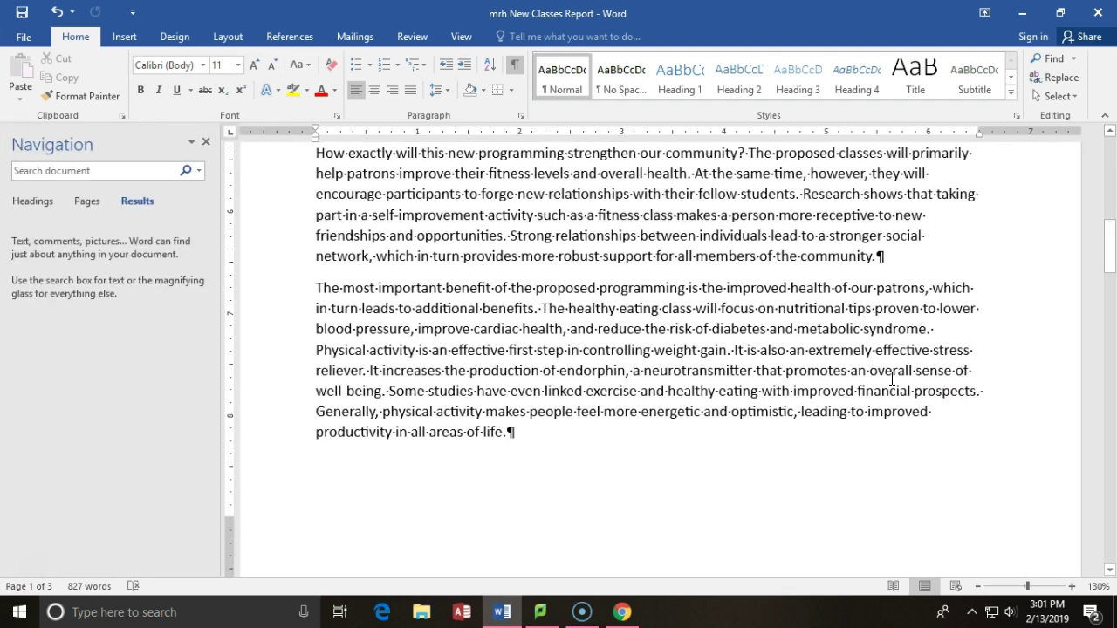
type("improved financial pr")
type("improved")
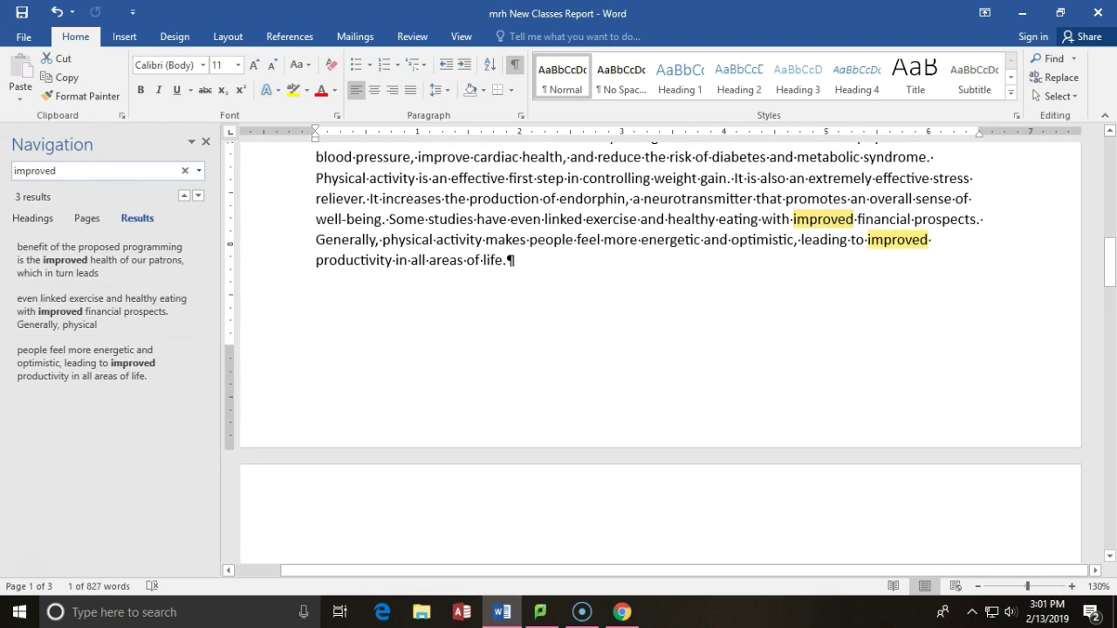
type(" finan")
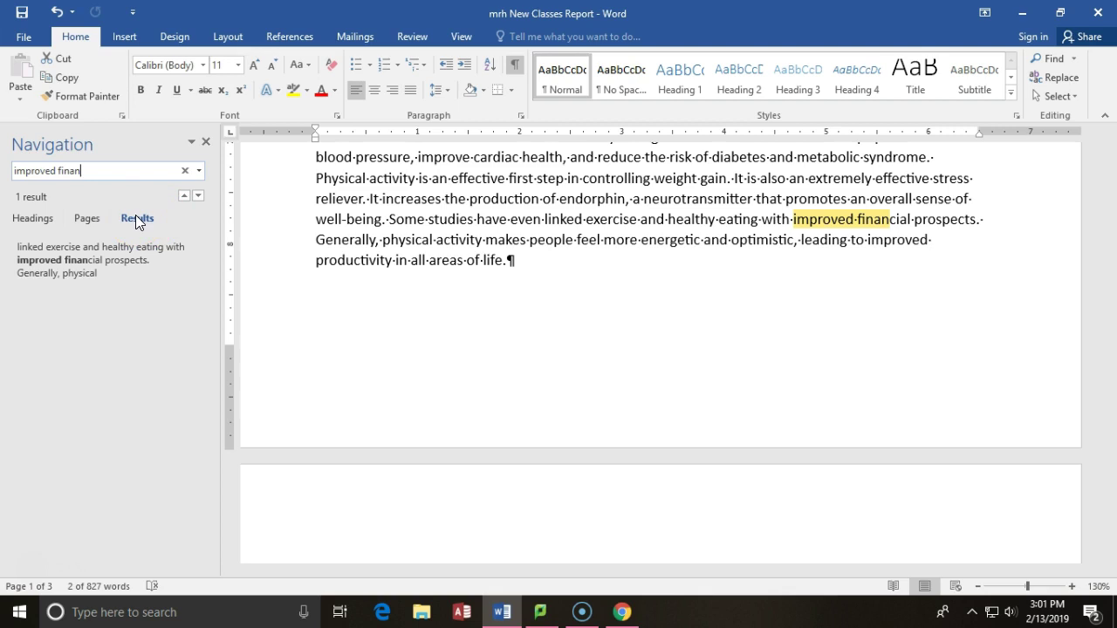
left_click(913, 291)
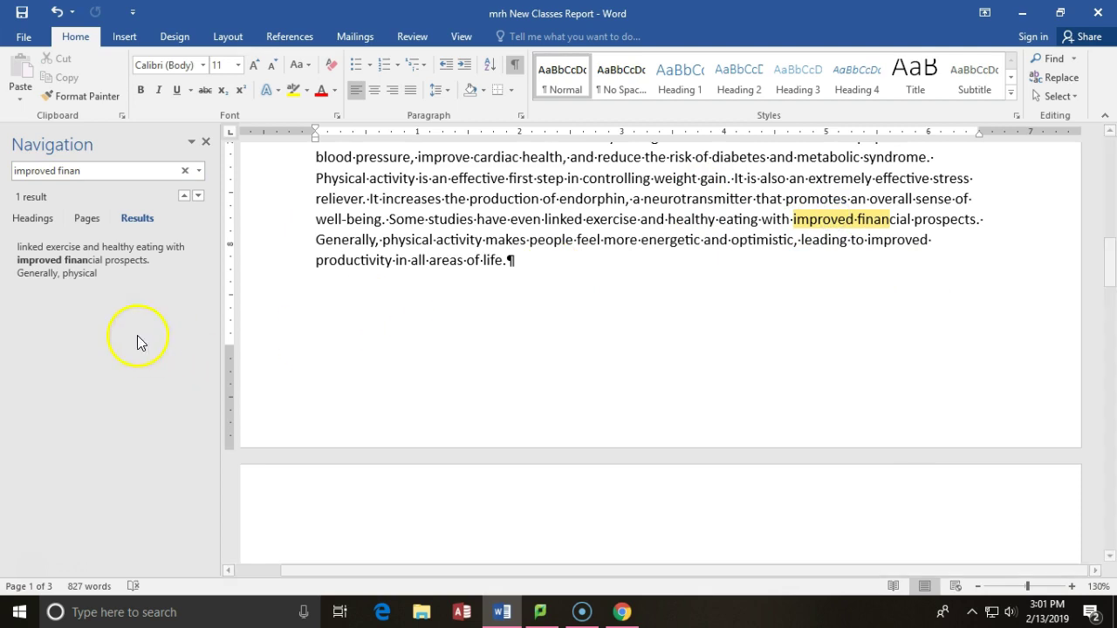
left_click(207, 142)
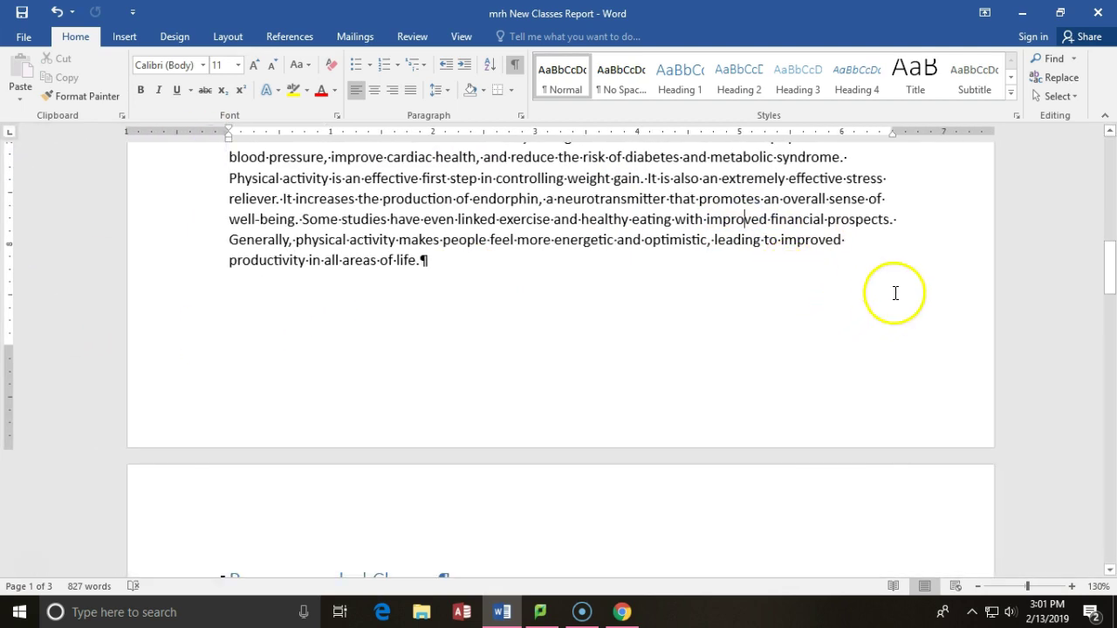
- Insert a footnote directly after the period of the sentence ending in "improved financial prospects."
left_click(896, 222)
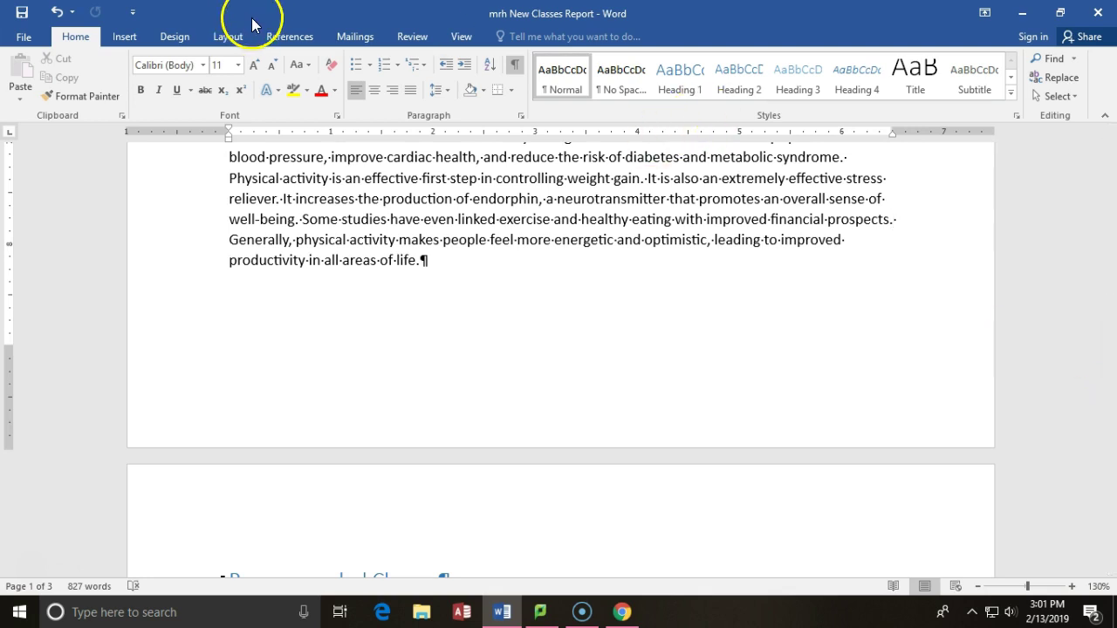
left_click(301, 36)
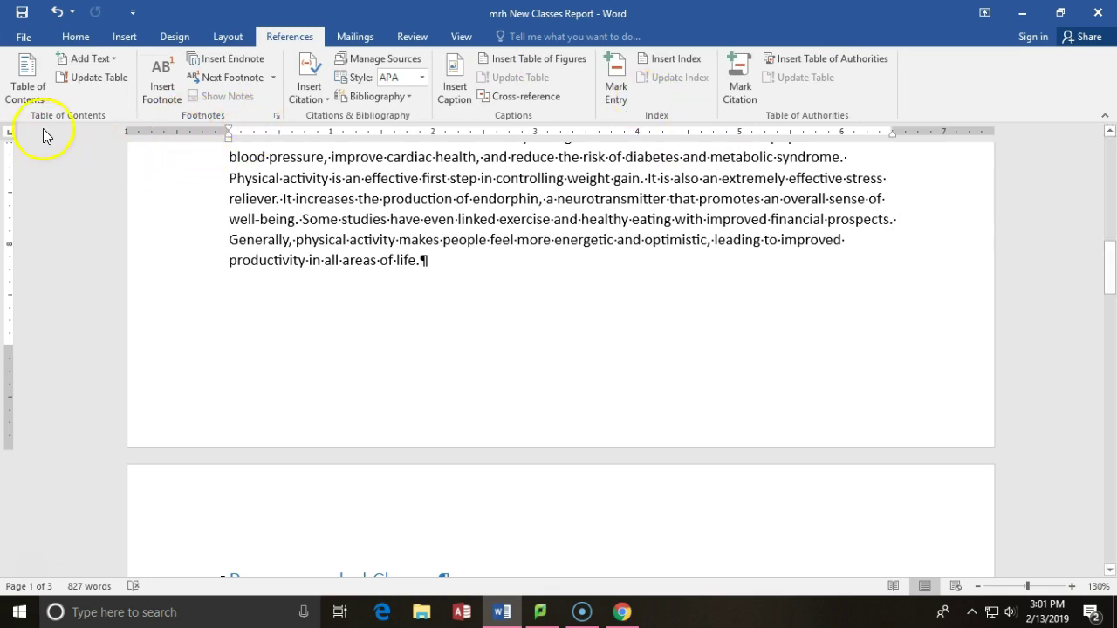
left_click(204, 119)
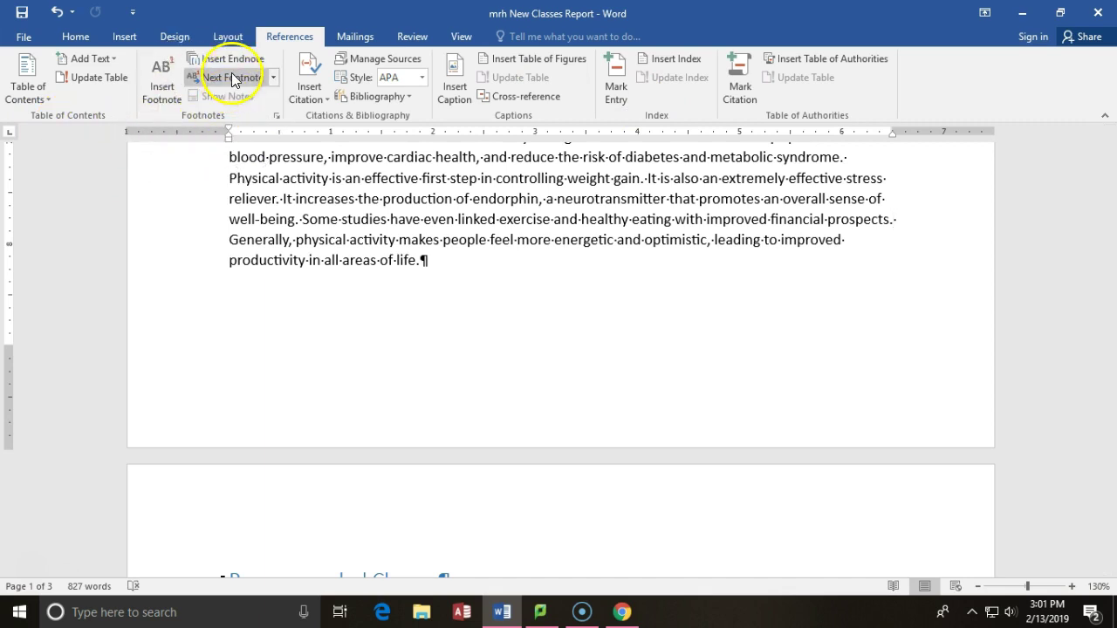
left_click(167, 93)
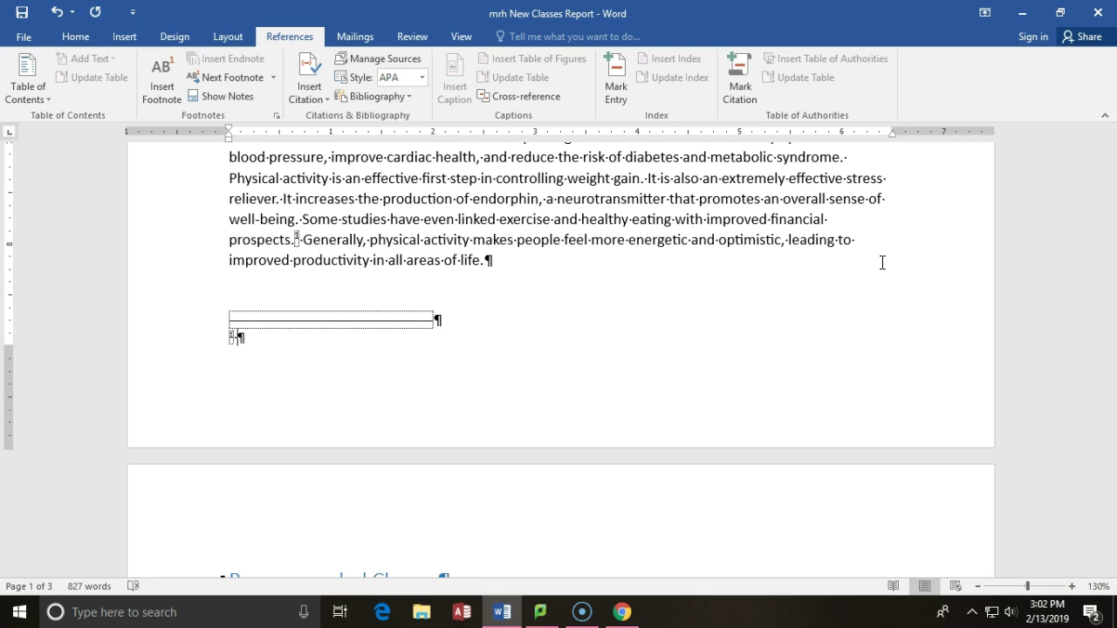
- Enter the footnote text: For more information, see “Keep Your Bank Account Healthy.” At ForYourHealth.cengage.com, without a final period
type("For more information")
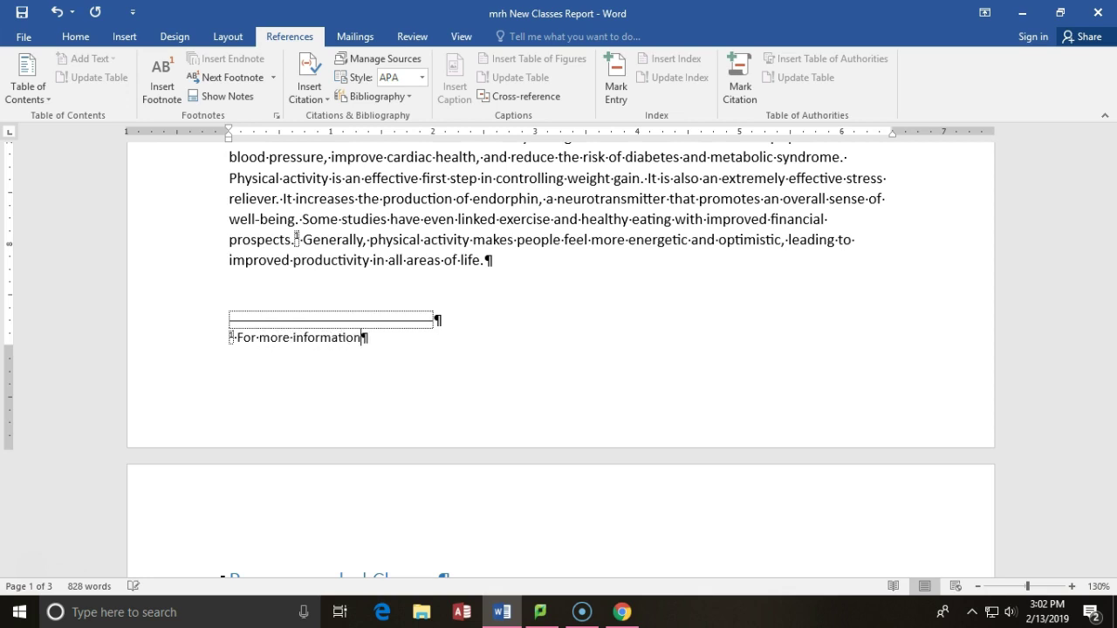
type(", see \"Keep Your ")
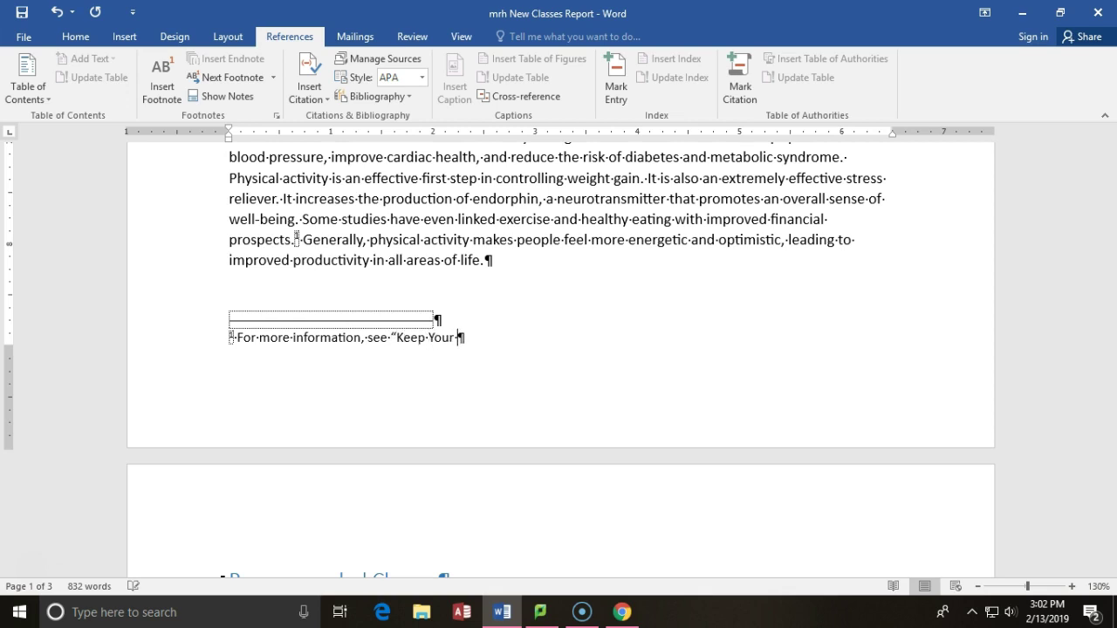
type("Bank Account Healthy")
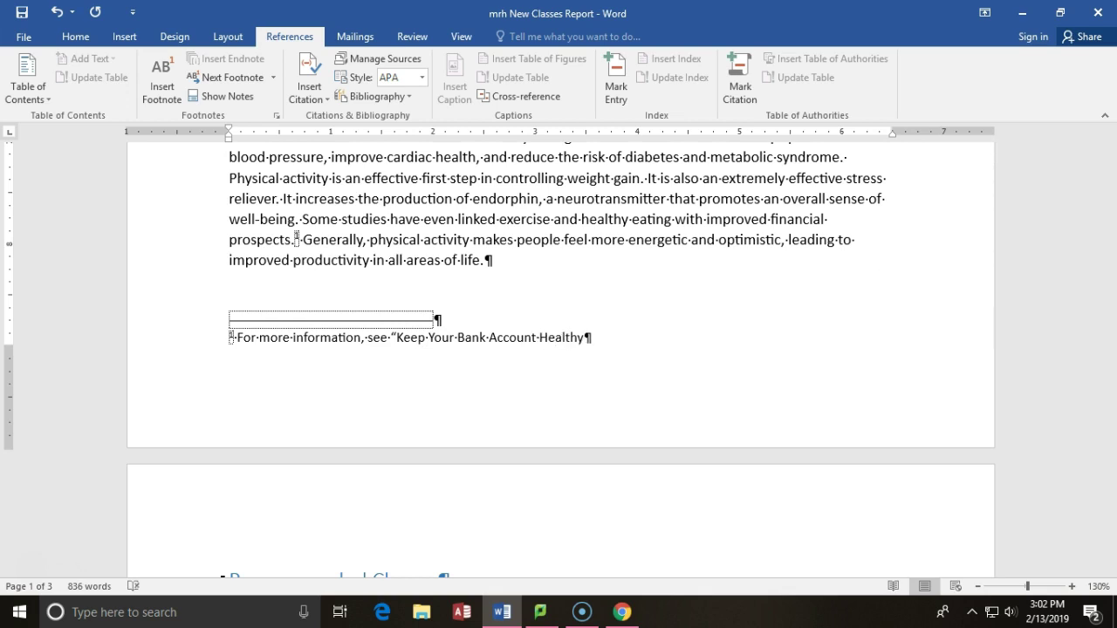
type(".\"")
type(" At For")
type("YourHea")
type("lth")
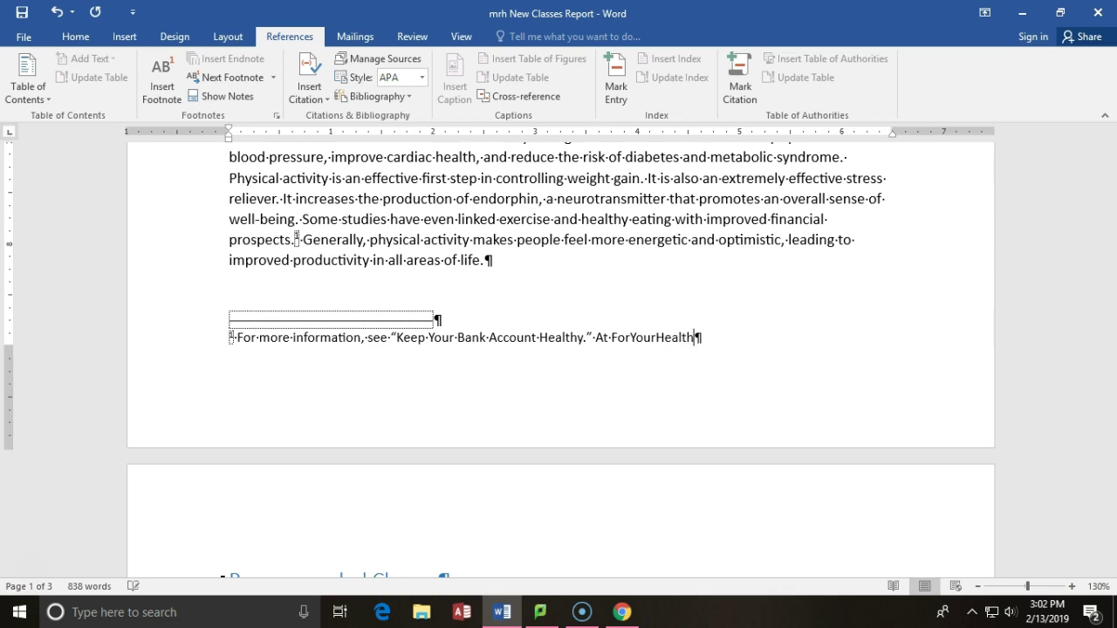
type(".cengage.com.")
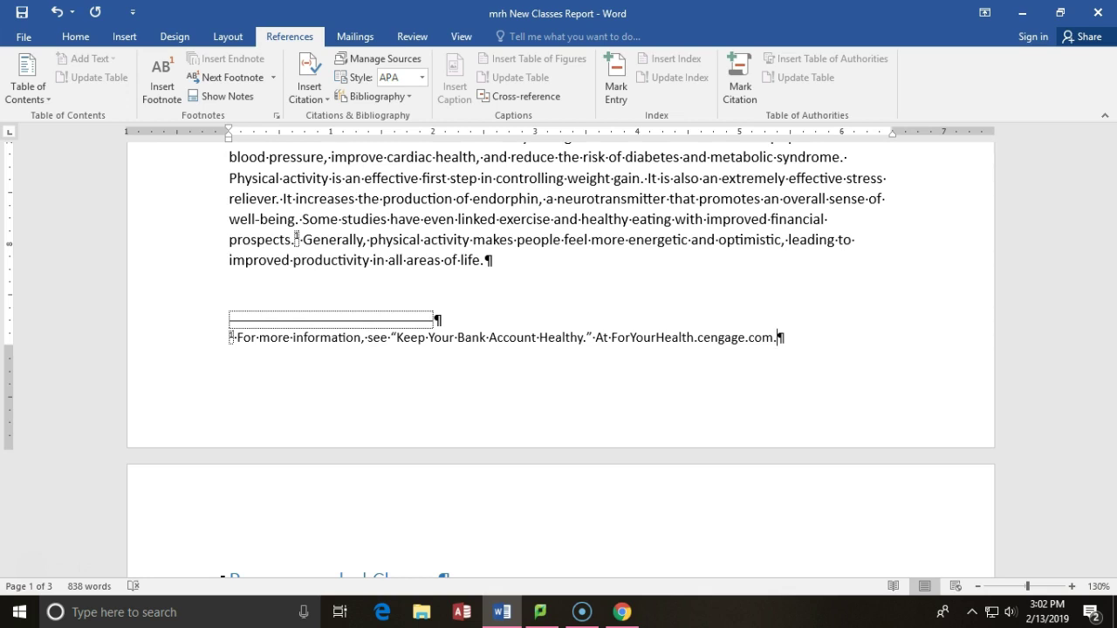
key("BackSpace")
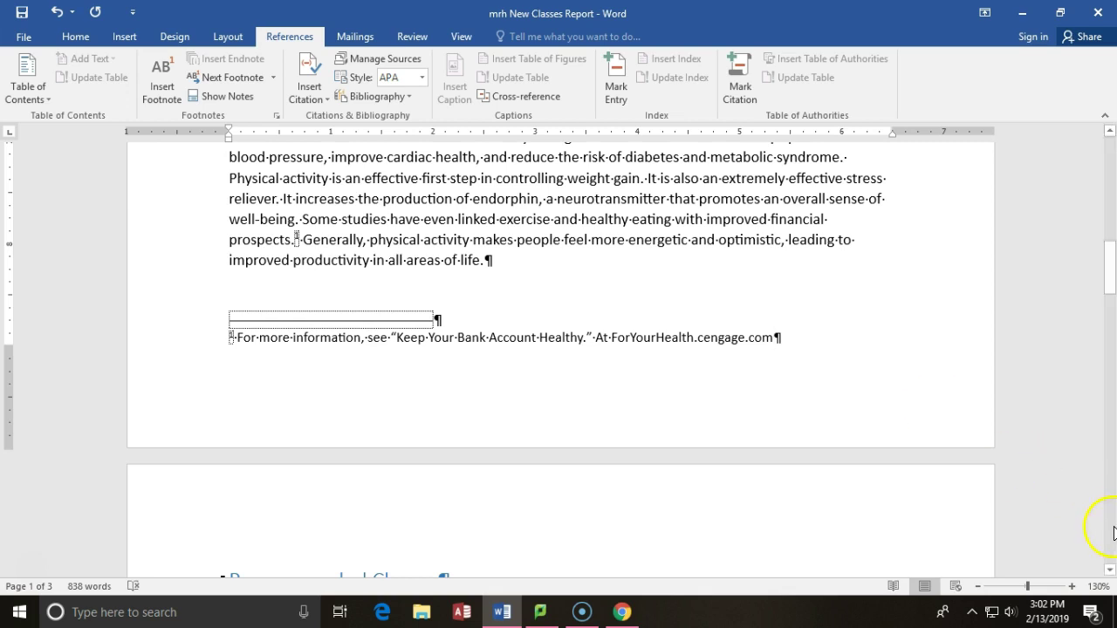
- Enlarge the view to 150% and preview the footnote text from its reference mark after "prospects."
left_click(1071, 586)
left_click(1071, 586)
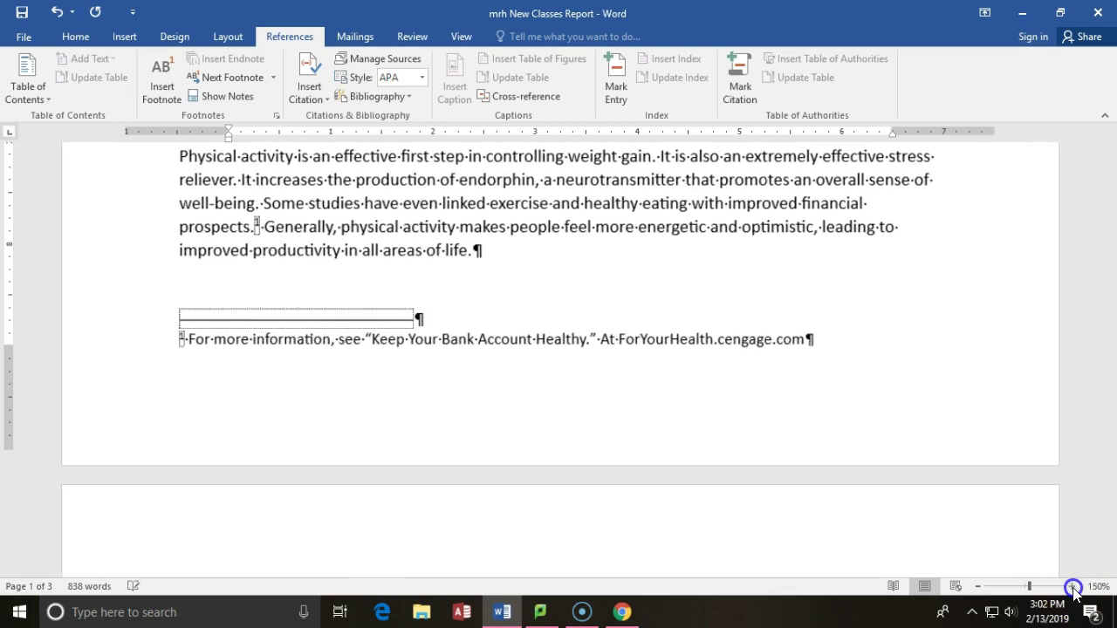
left_click(839, 349)
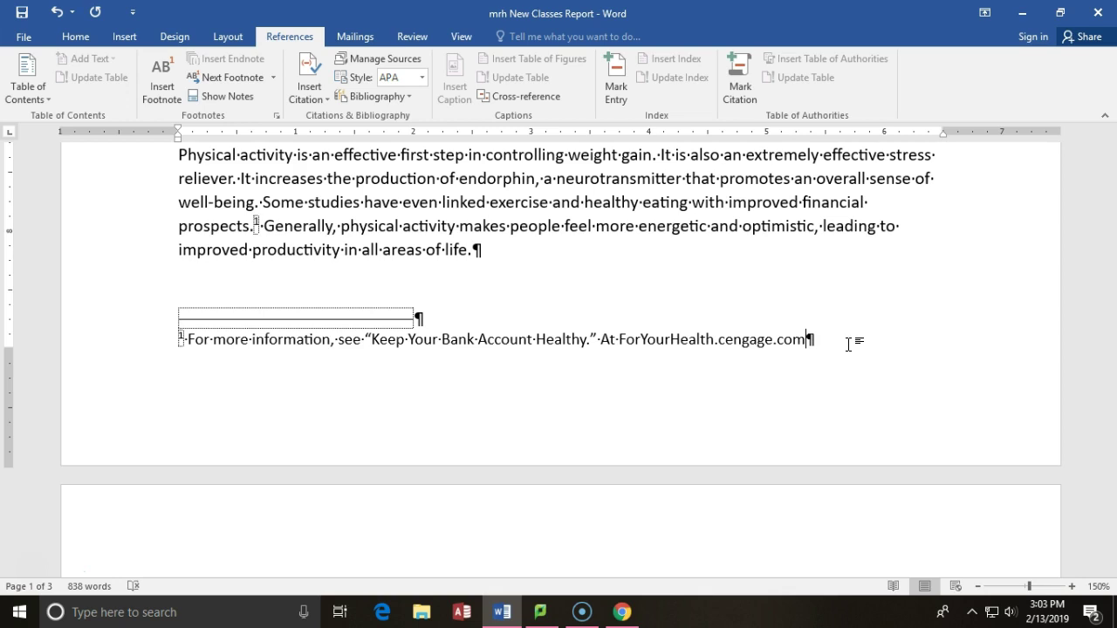
left_click(257, 229)
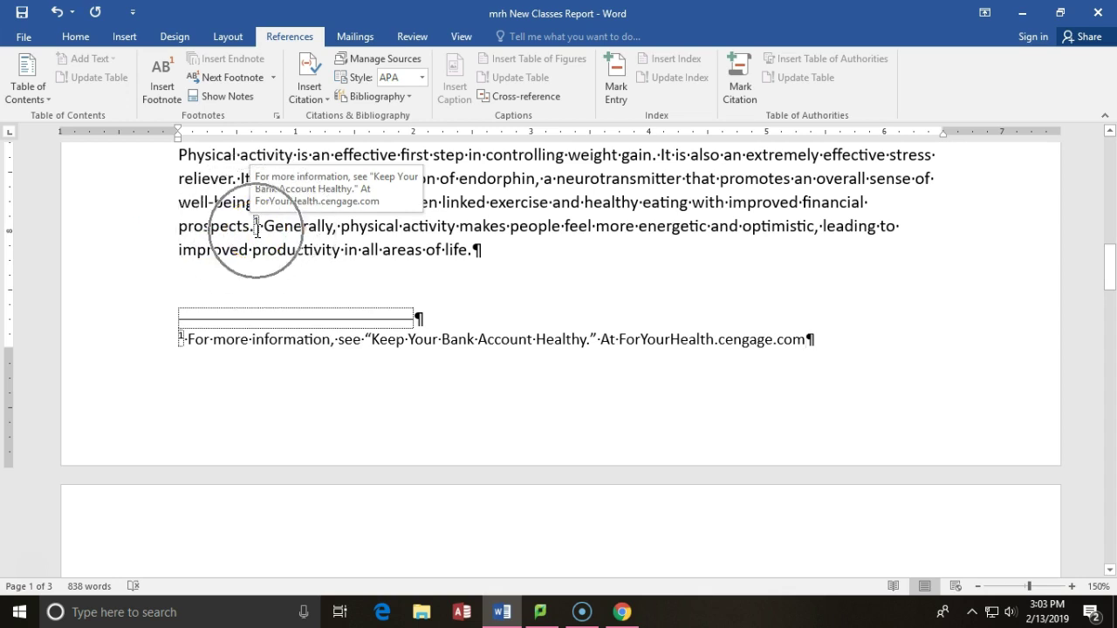
left_click_drag(257, 231, 262, 232)
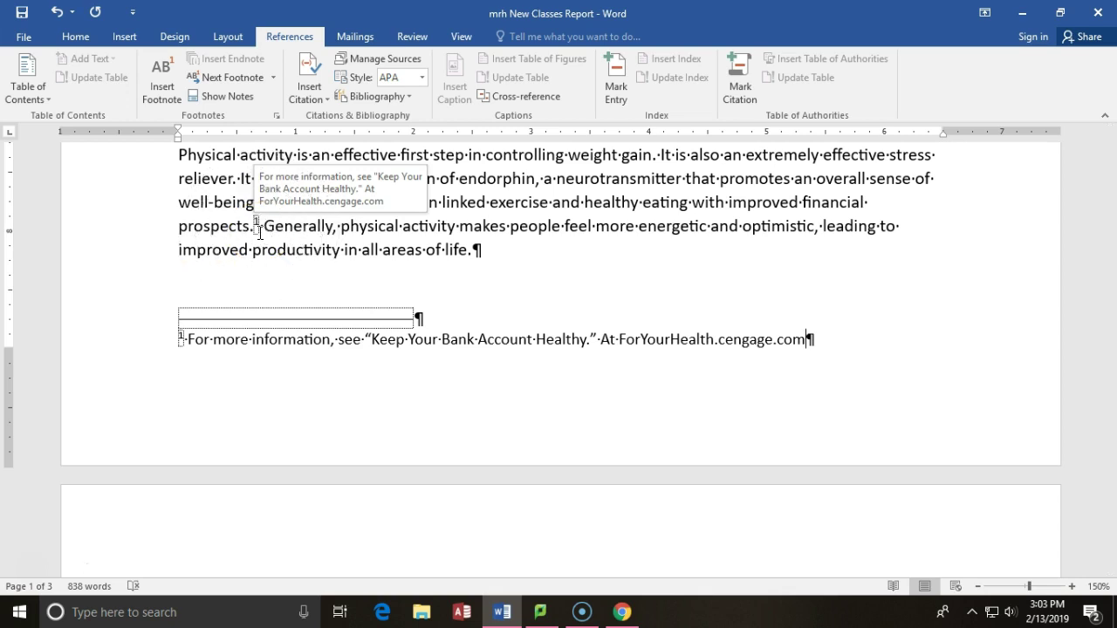
left_click_drag(259, 233, 257, 227)
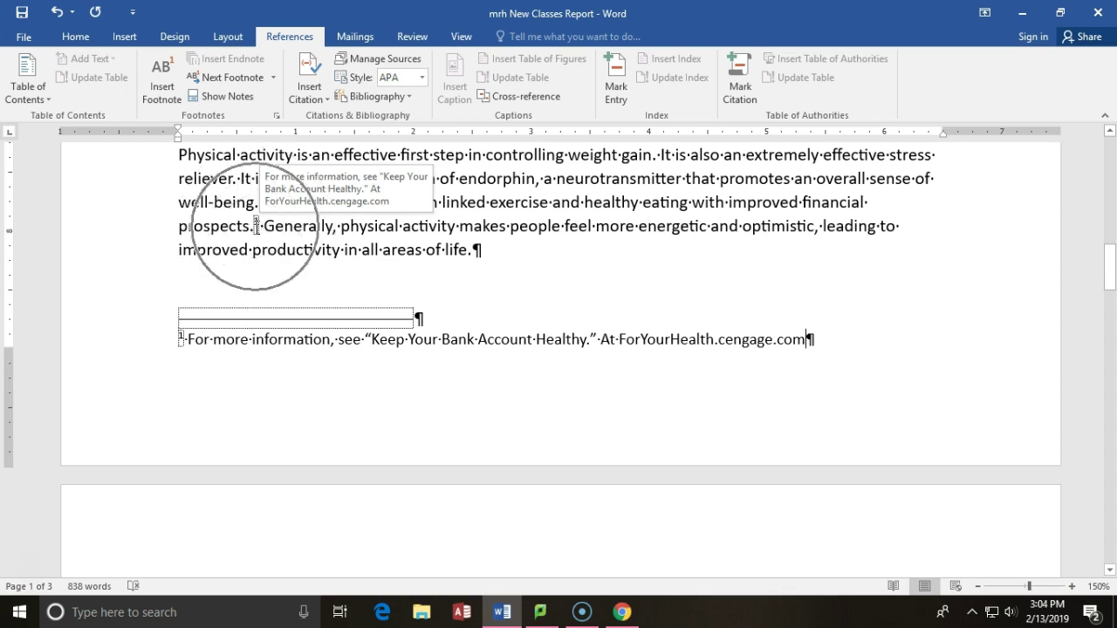
left_click(349, 276)
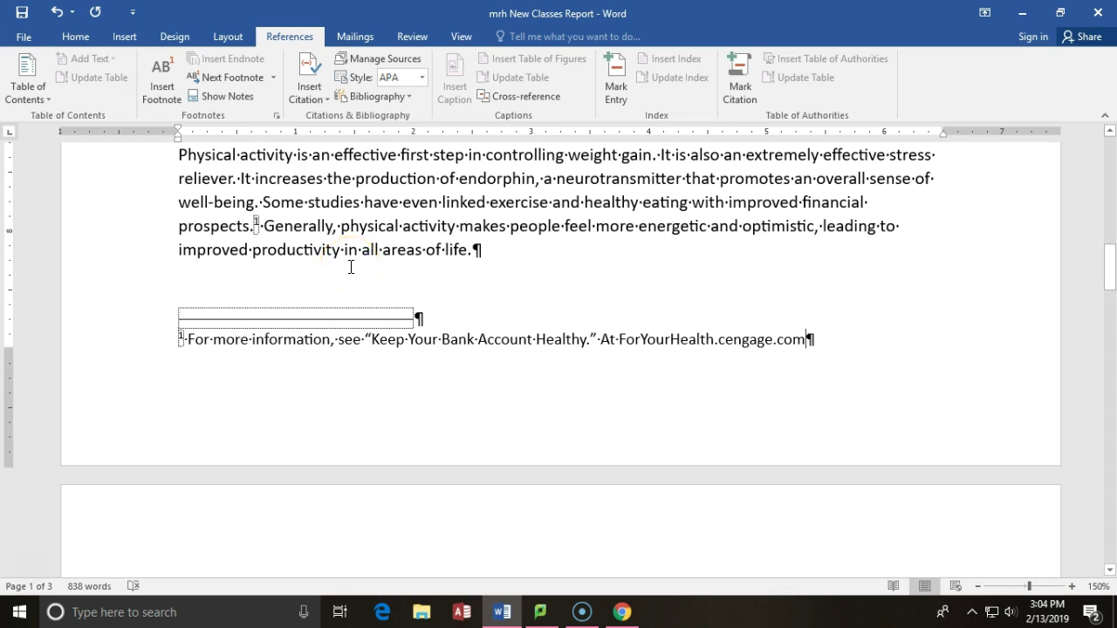
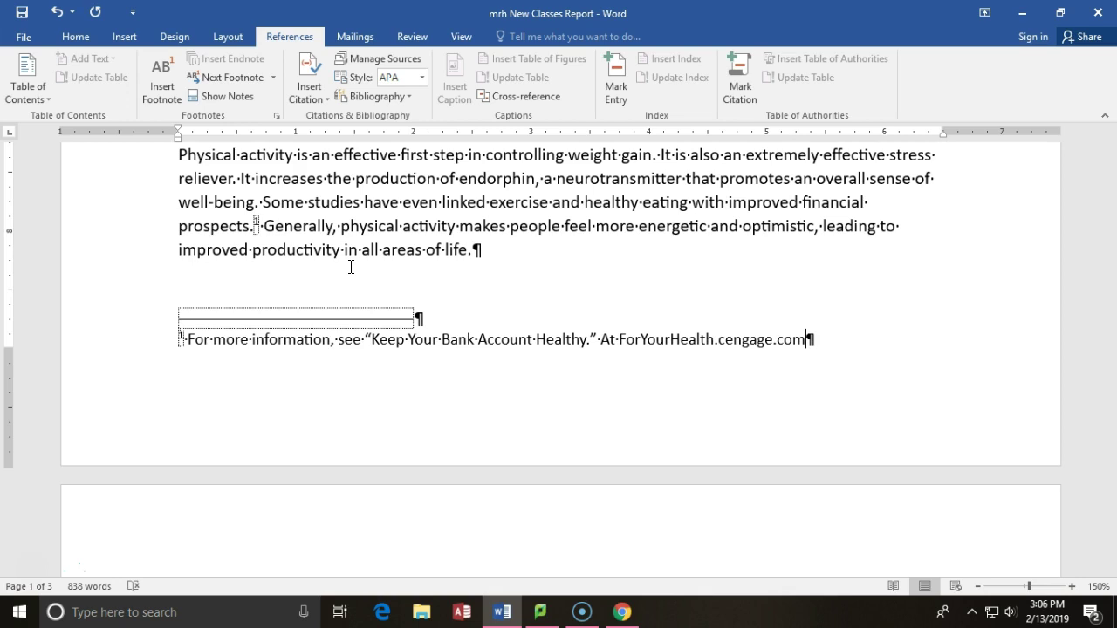
- Insert a new footnote directly after the period following "metabolic syndrome" in the paragraph about improved patron health
scroll(518, 399, "up", 3)
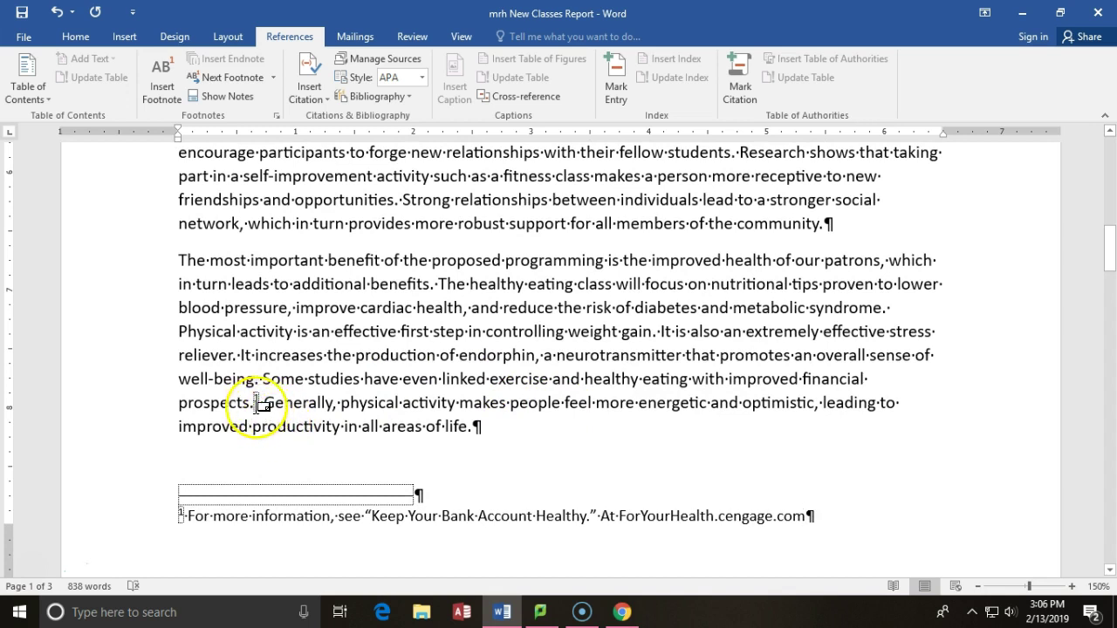
mouse_move(259, 405)
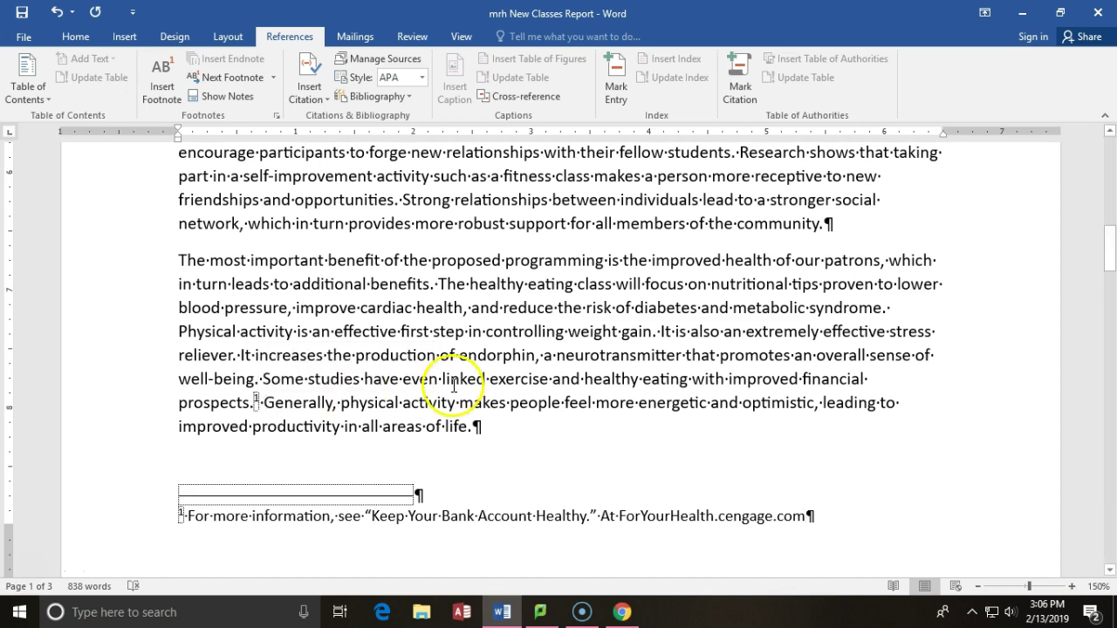
left_click(884, 309)
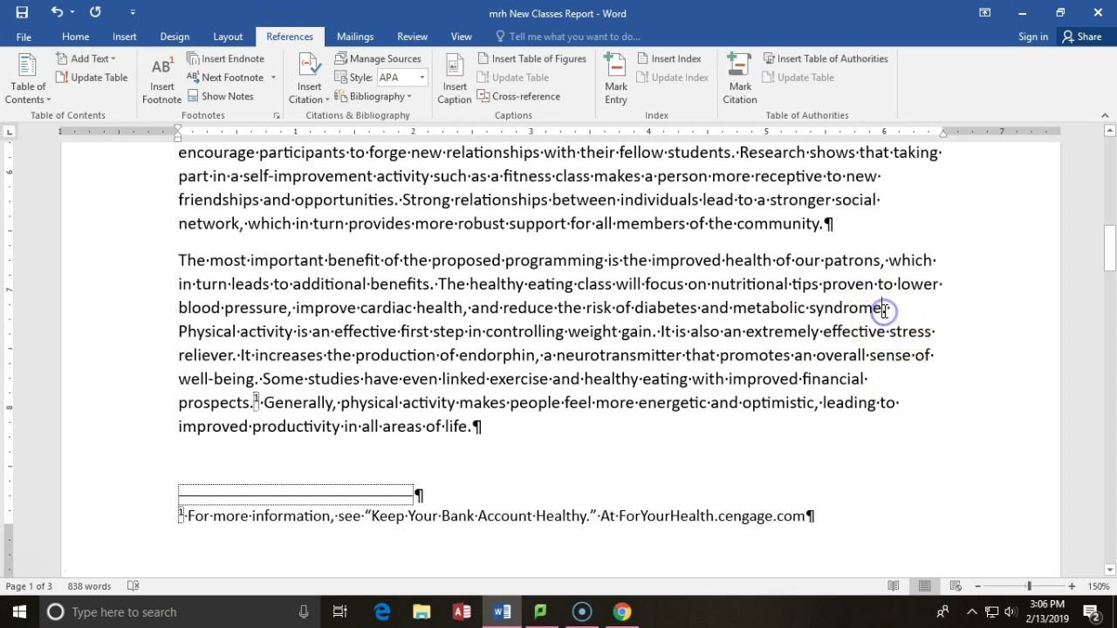
type(".")
left_click(886, 305)
left_click(888, 307)
left_click(889, 307)
left_click(889, 307)
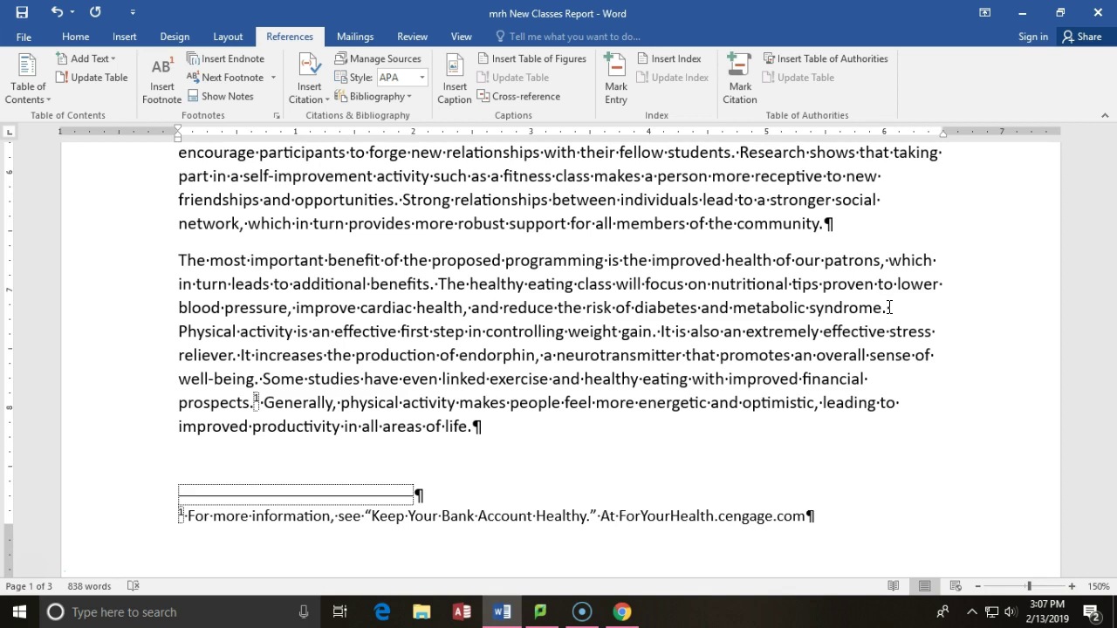
left_click(160, 91)
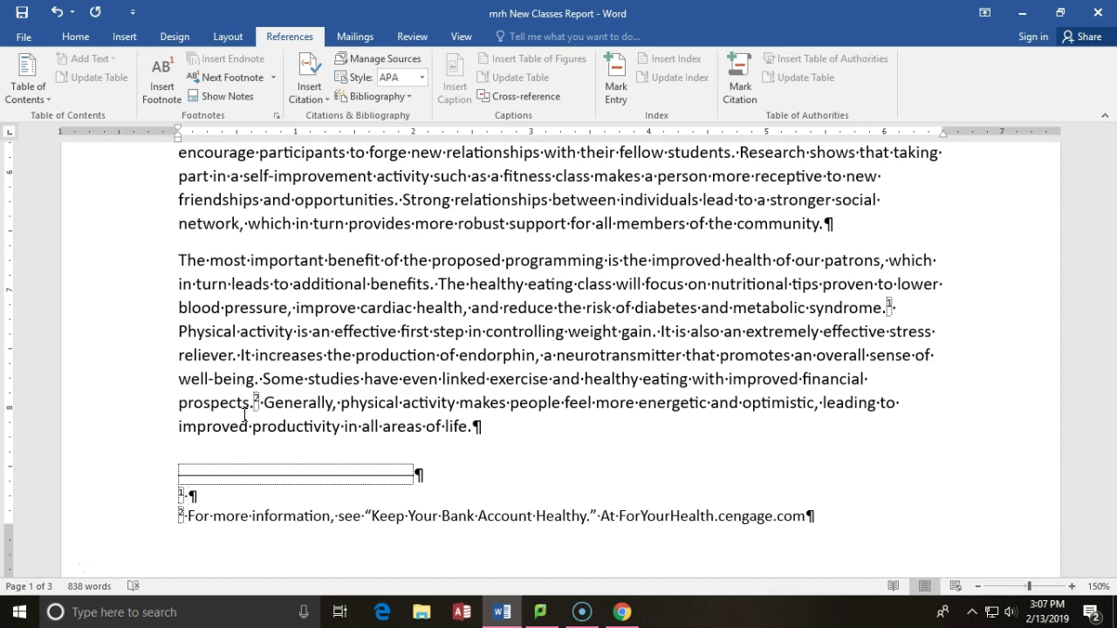
- Enter the new footnote's text: Metabolic syndrome is a cluster of conditions associated with heart diseas, stroke, and diabetes
type("M")
type("tab")
key("BackSpace")
key("BackSpace")
key("BackSpace")
type("etabolo")
key("BackSpace")
type("ic")
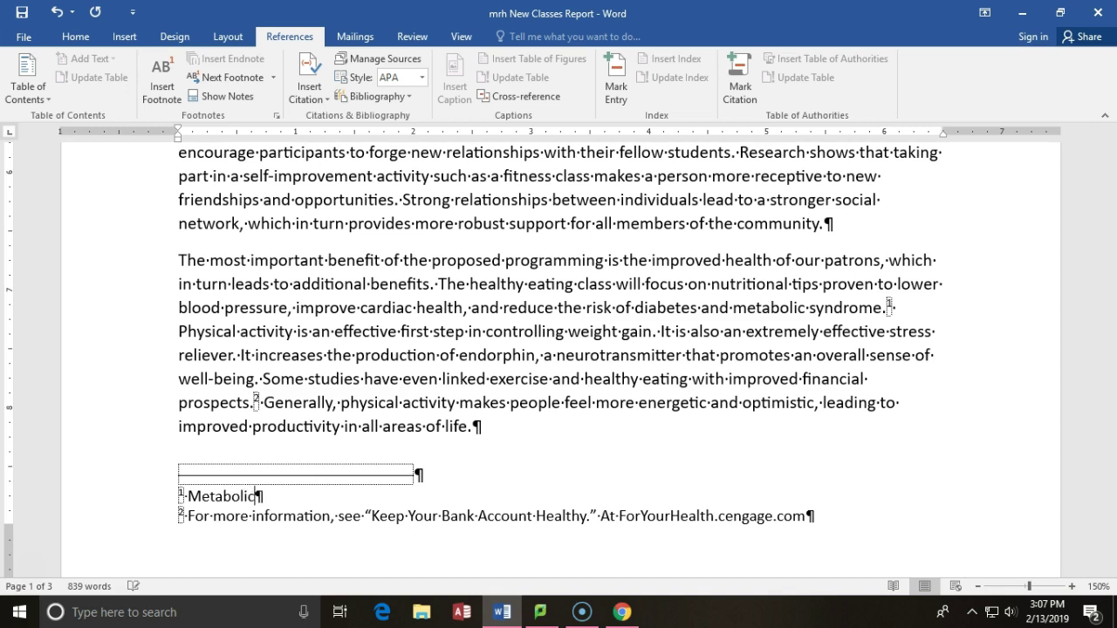
type(" syndrome")
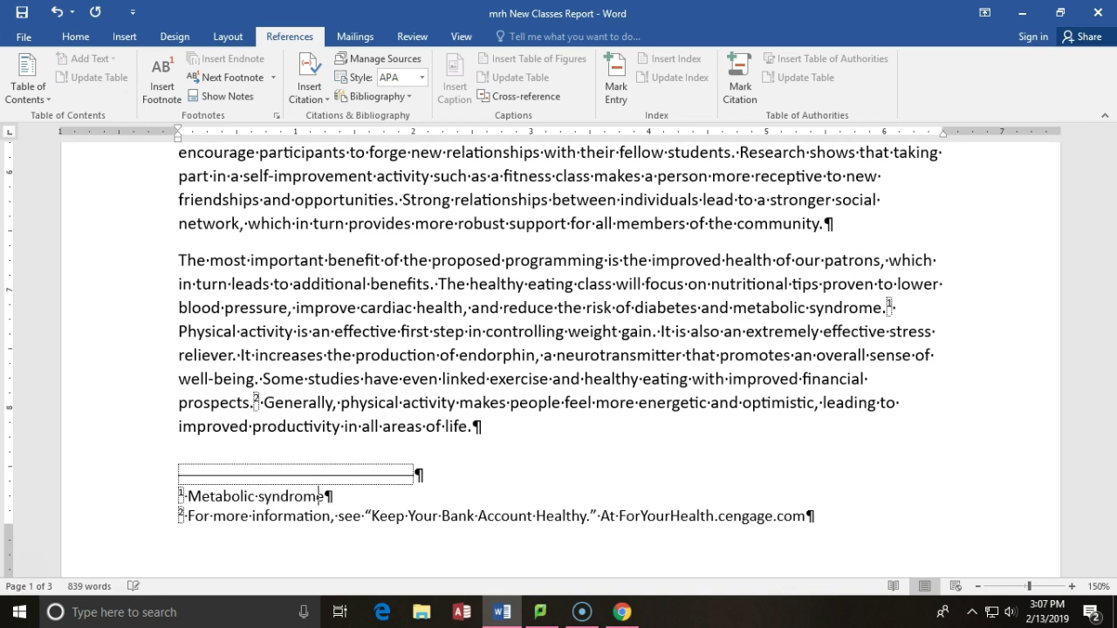
type(" is a cluster of conditions associated with ")
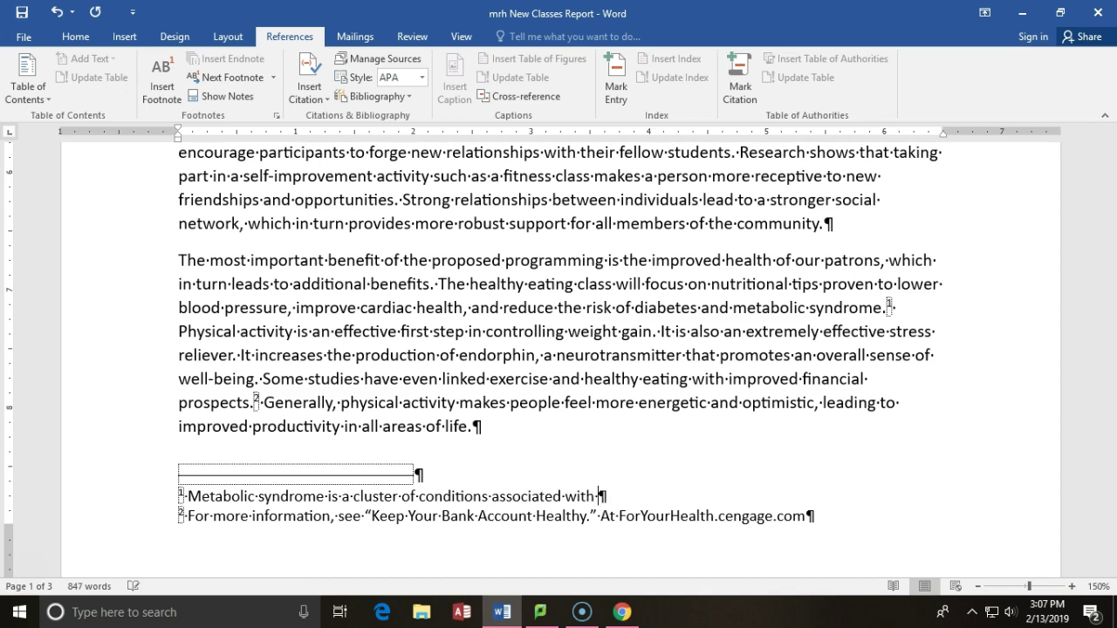
type("heart disea")
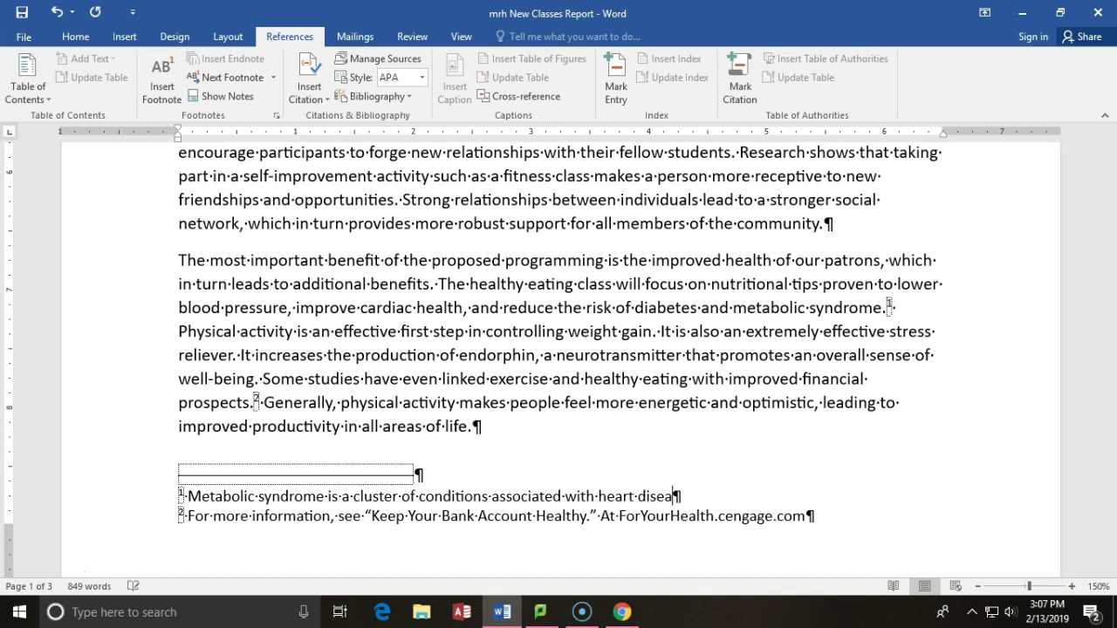
type("s, stroke, and diabetes.")
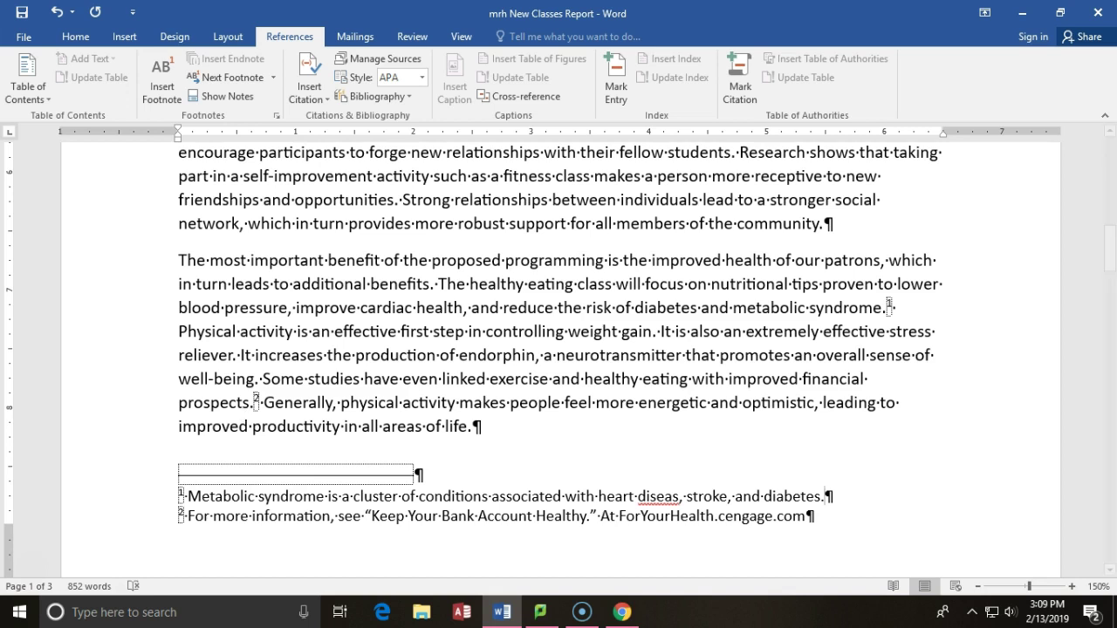
- Switch to Chrome, look up "definition of bibliography" in a new tab, highlight the dictionary headword, and return to Word
left_click(616, 618)
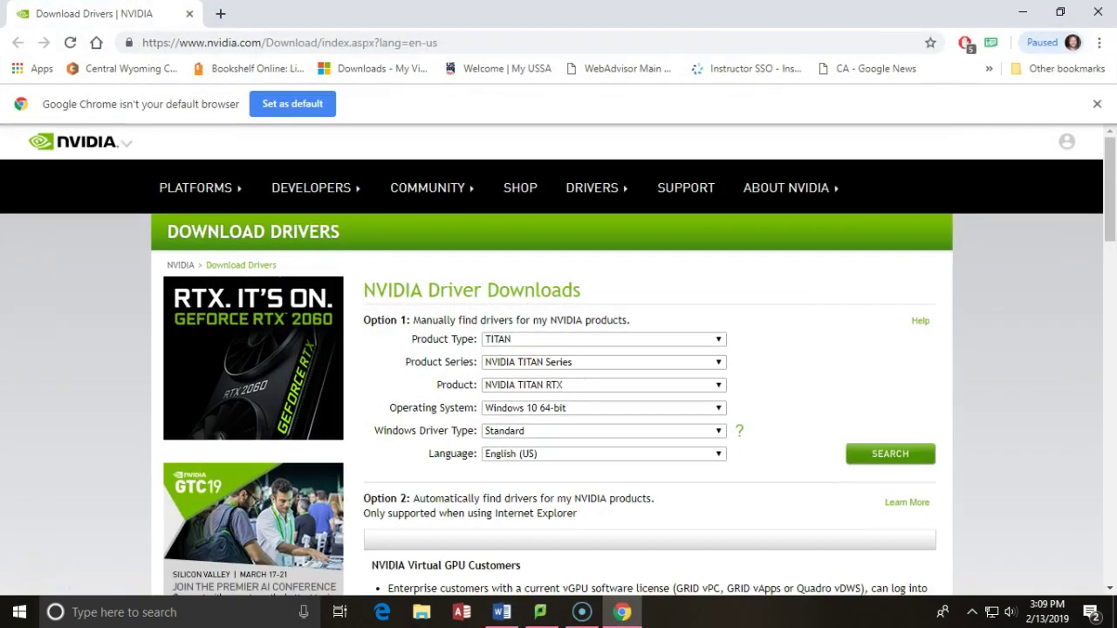
left_click(222, 15)
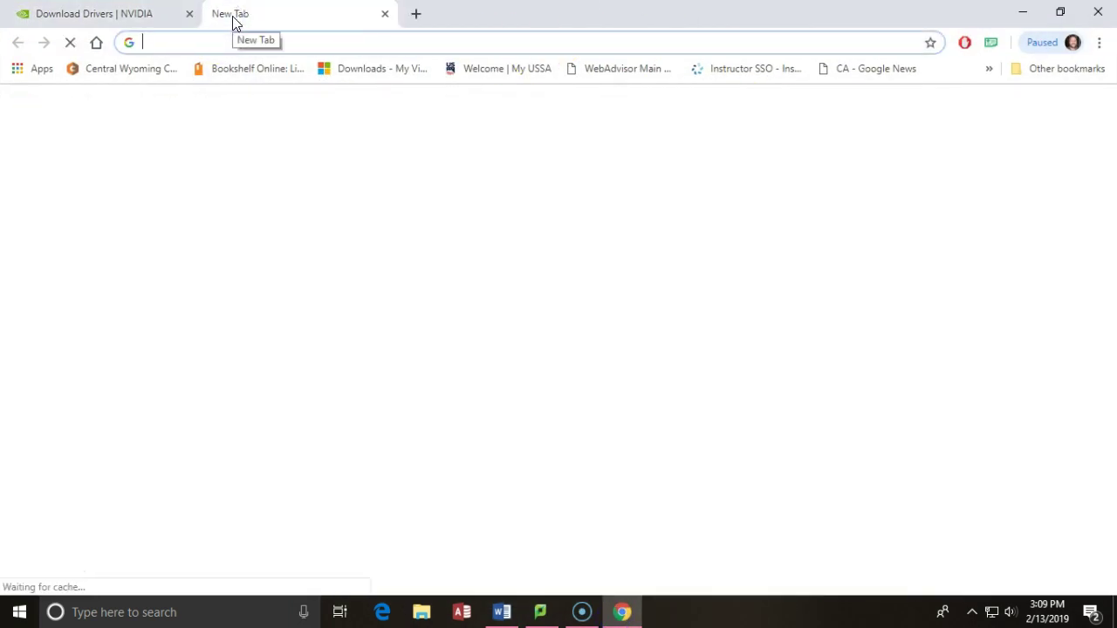
type("defini")
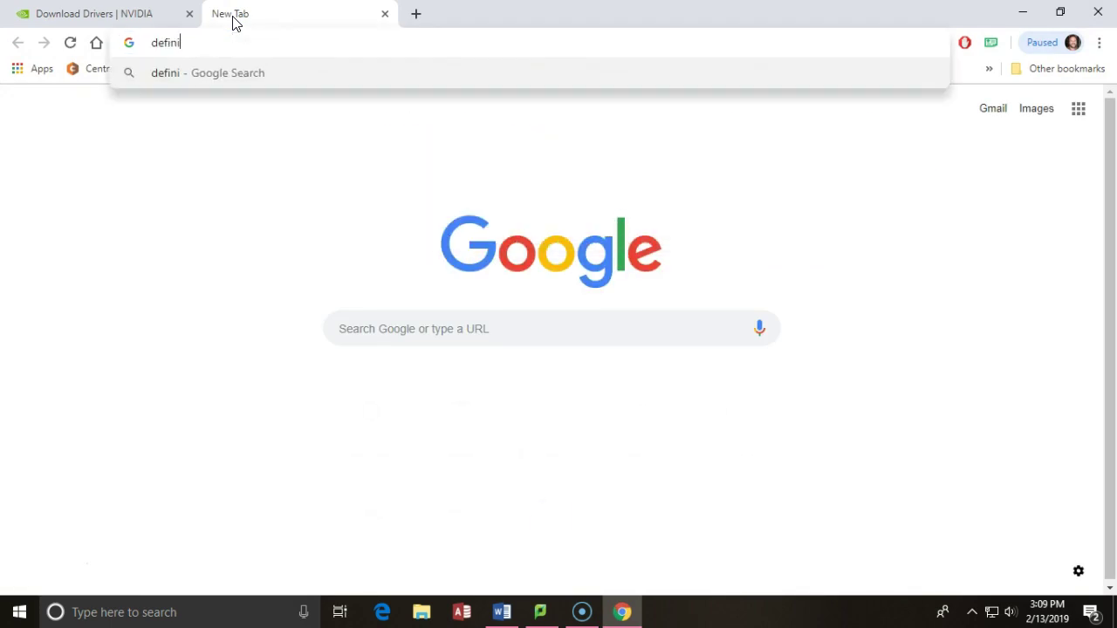
type("tion of ")
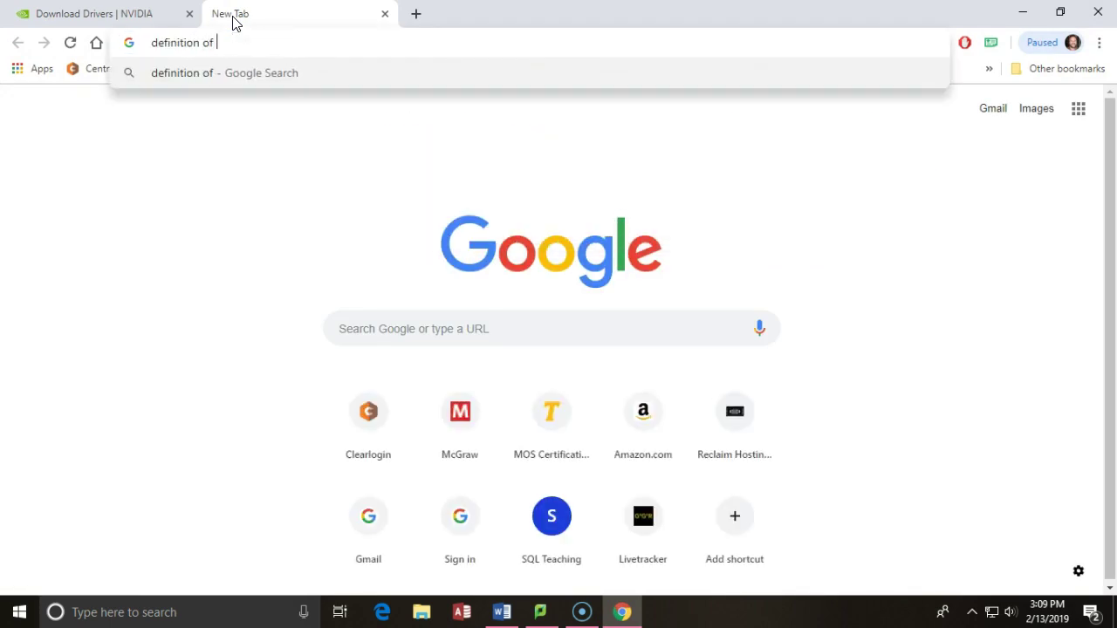
type("bib")
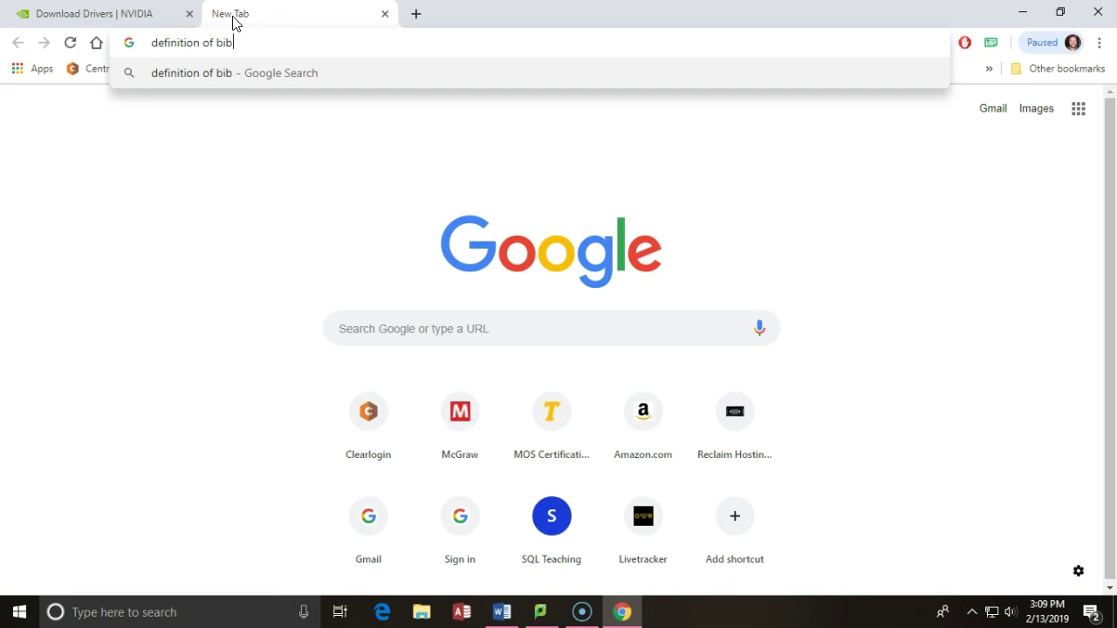
type("liography")
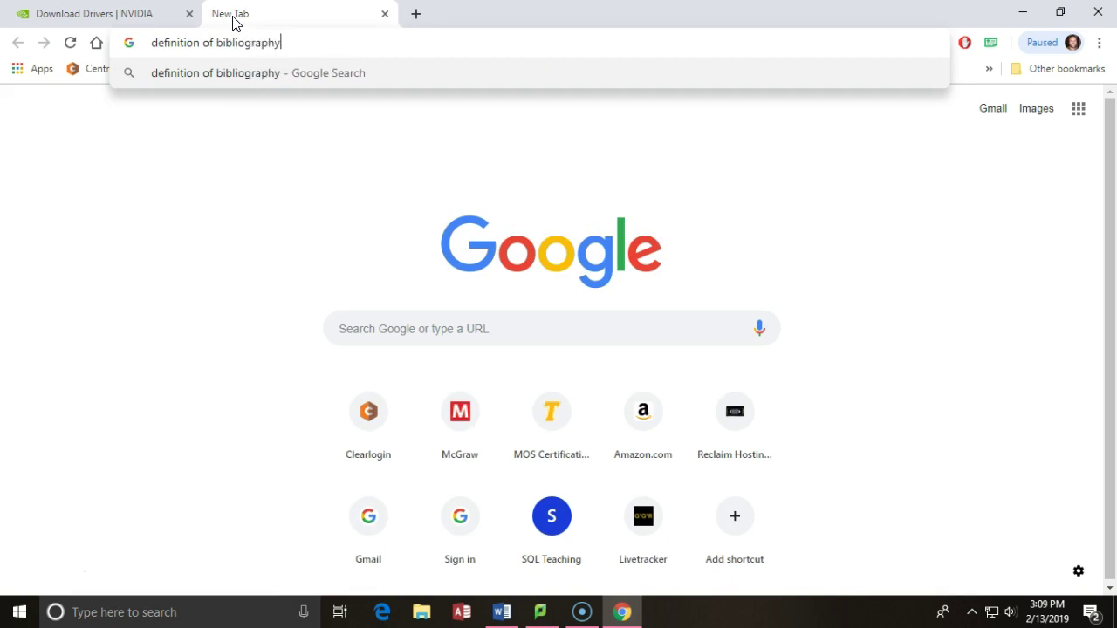
key("Return")
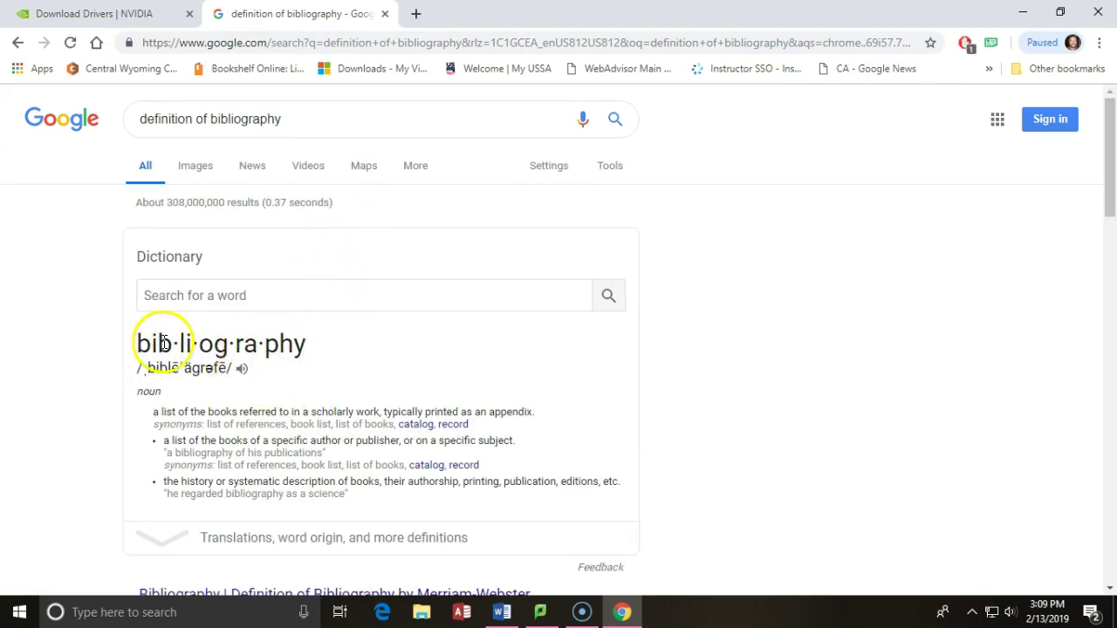
left_click_drag(296, 347, 127, 347)
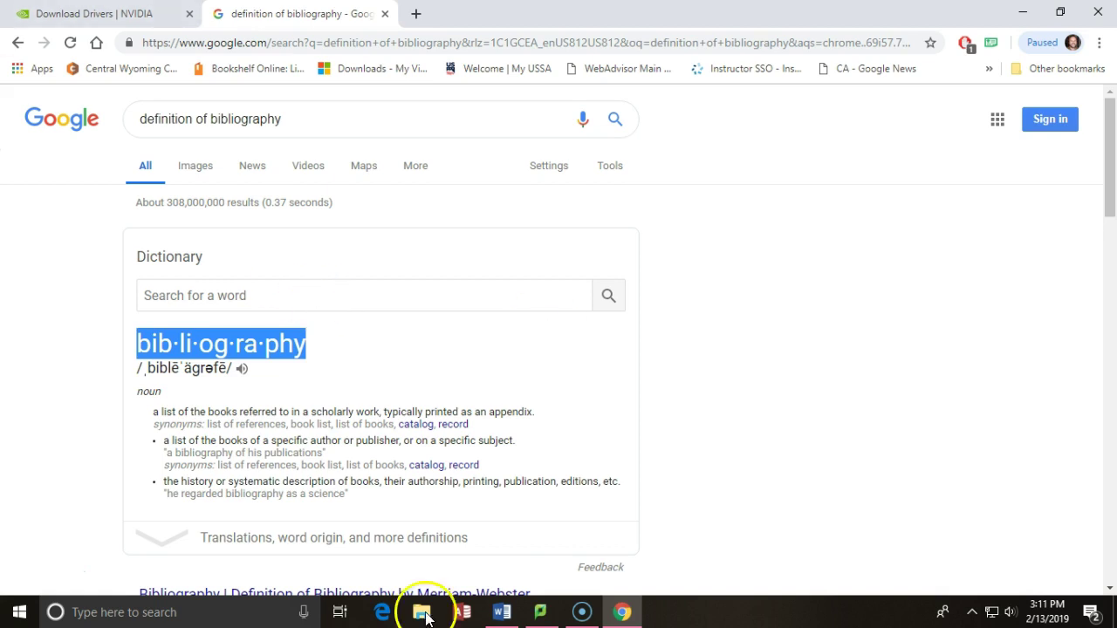
left_click(499, 613)
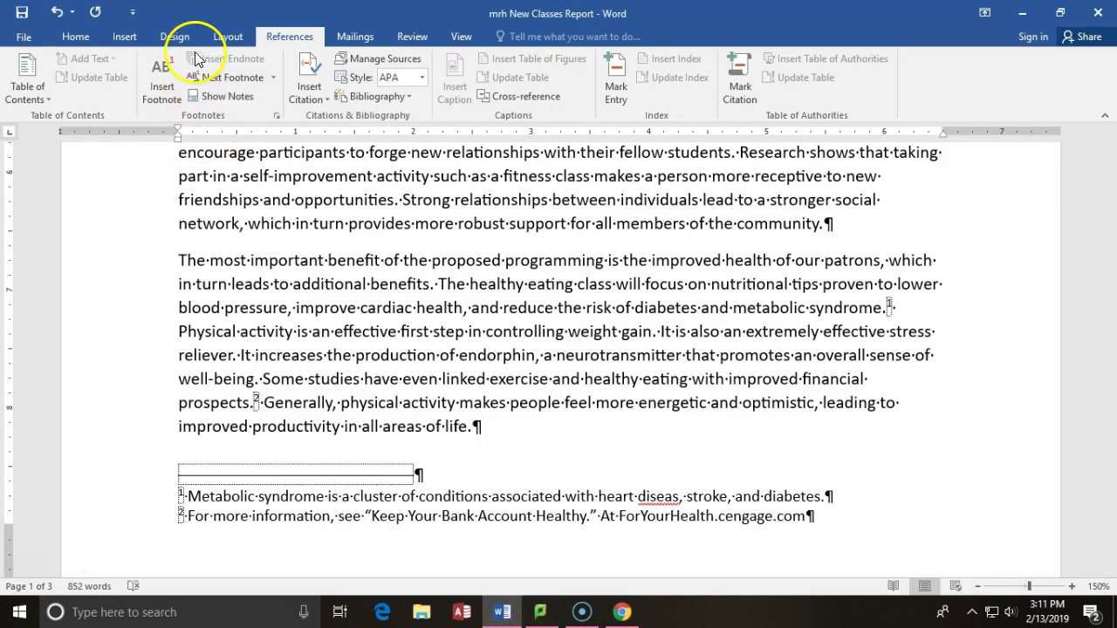
- Apply automatic hyphenation to the report and check the line endings from the footnoted paragraph back to the Summary
left_click(223, 35)
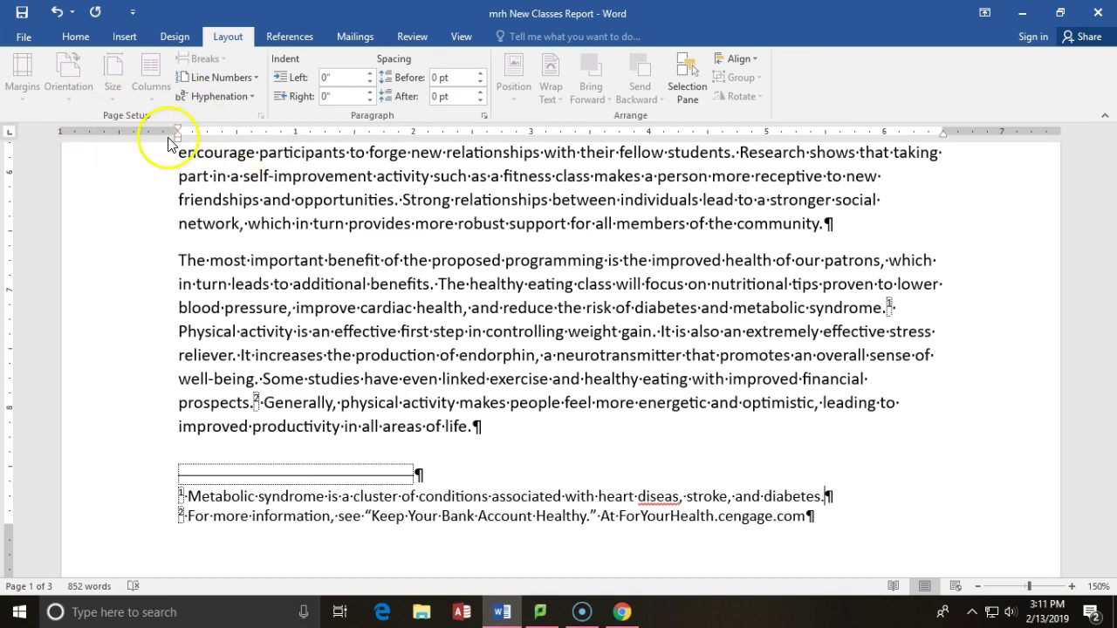
left_click(250, 97)
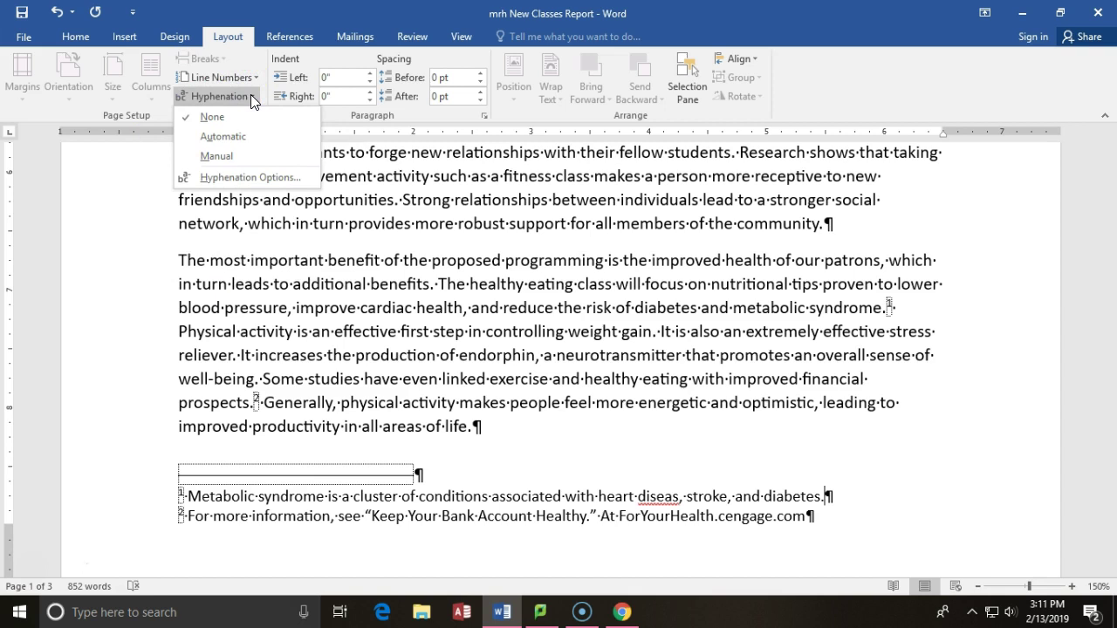
left_click(224, 137)
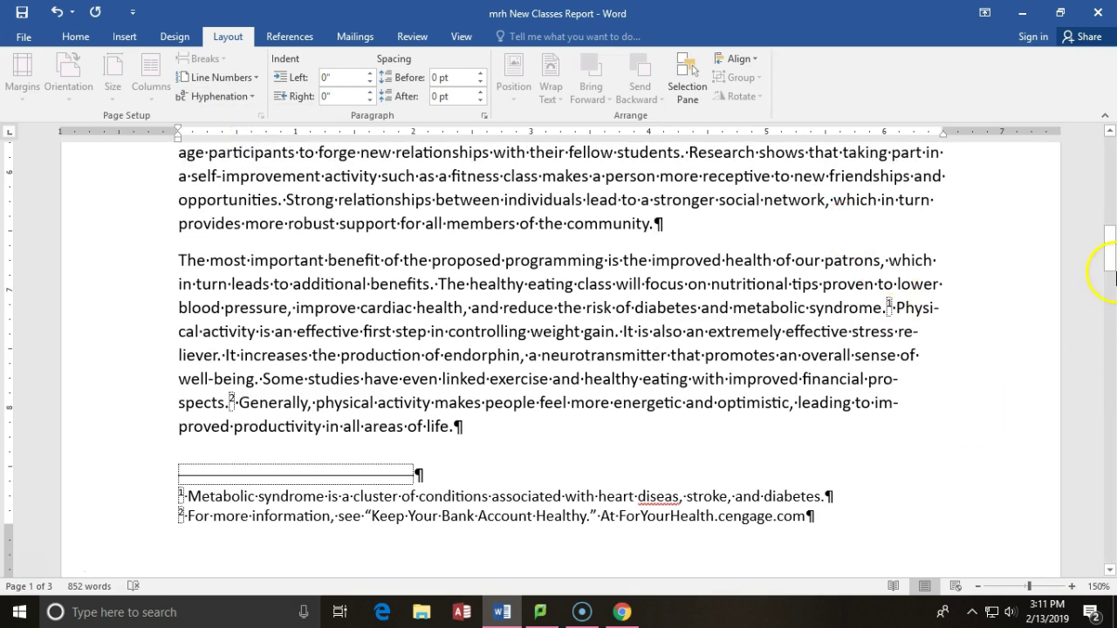
mouse_move(1107, 254)
left_mouse_down()
mouse_move(1100, 229)
mouse_move(1102, 256)
left_mouse_up()
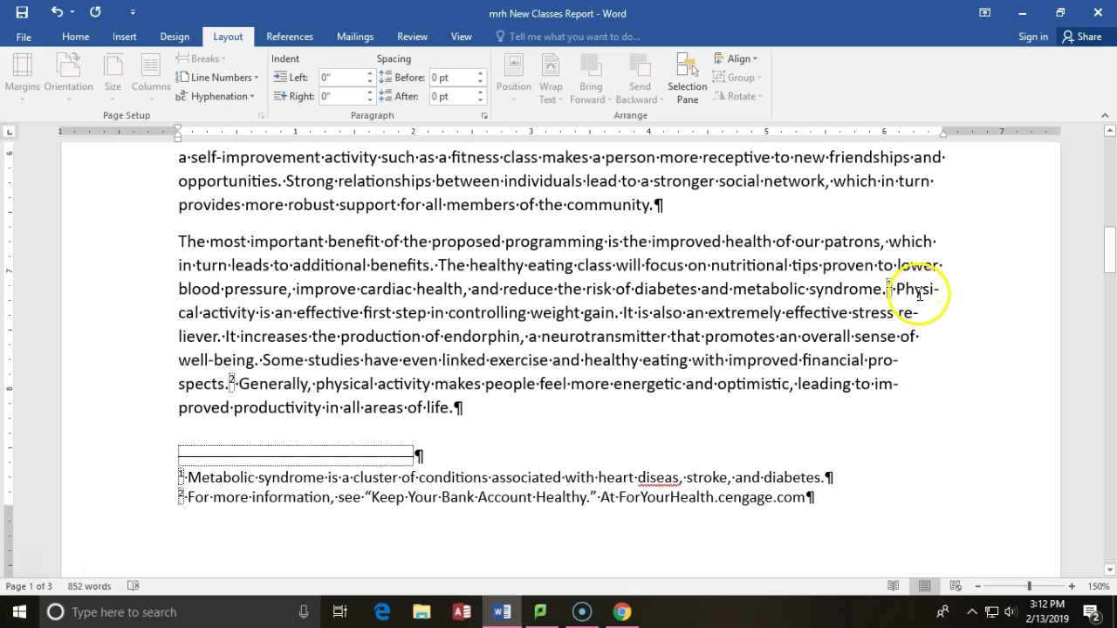
left_click_drag(1111, 256, 1108, 111)
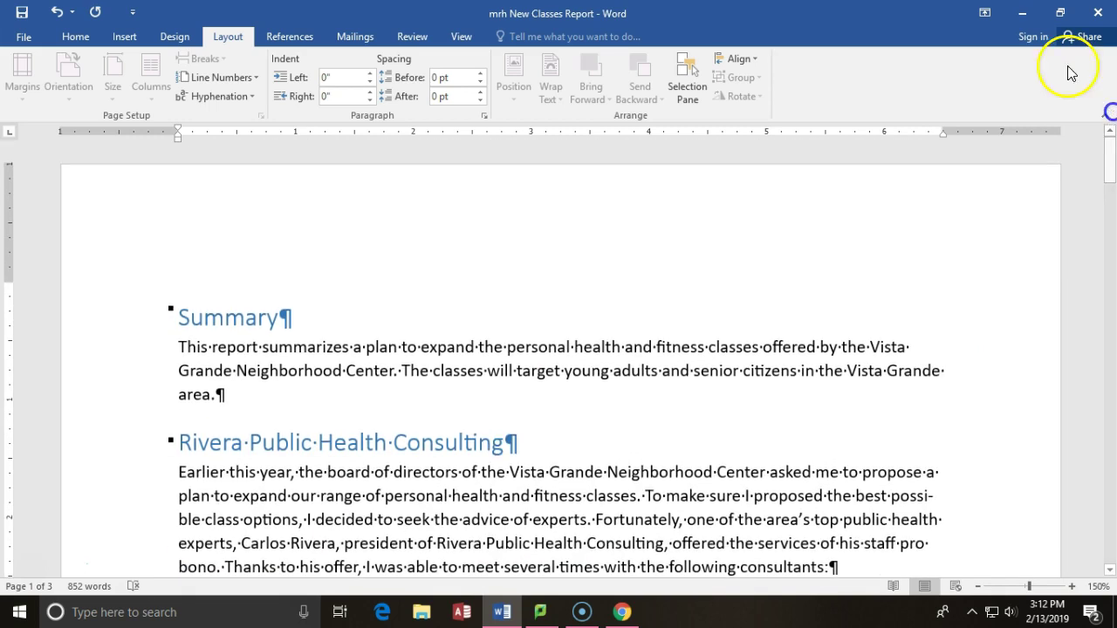
- Set the report's hyphenation back to None
left_click(255, 97)
left_click(254, 116)
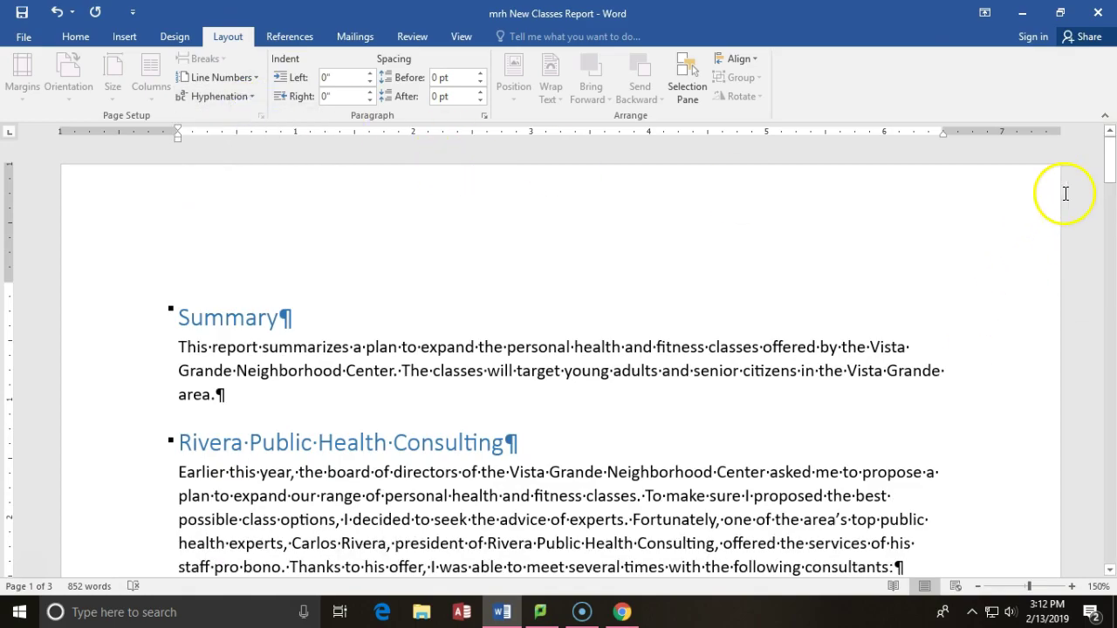
left_click_drag(1106, 157, 1086, 131)
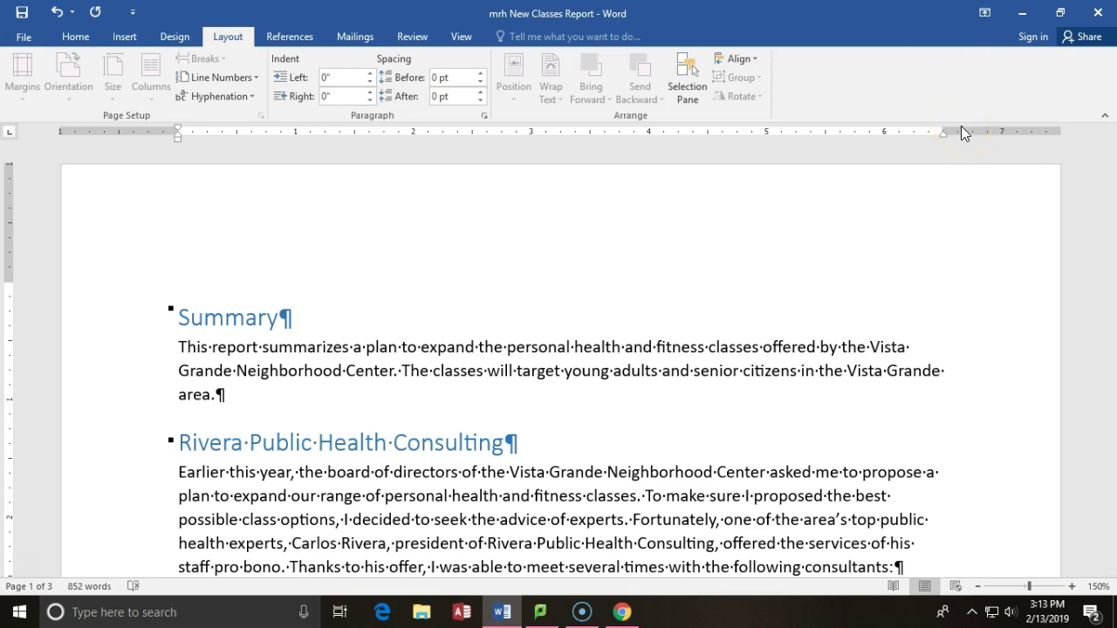
- Insert a Next Page section break at the end of the report, below the expenditures table, and check its marker
key("ctrl+End")
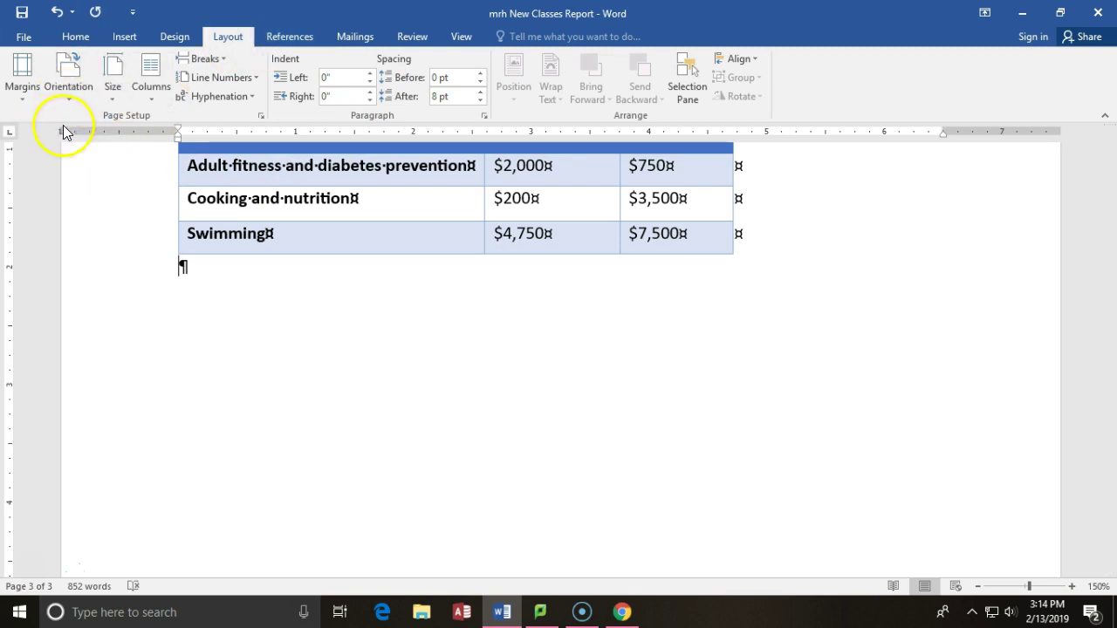
left_click(222, 63)
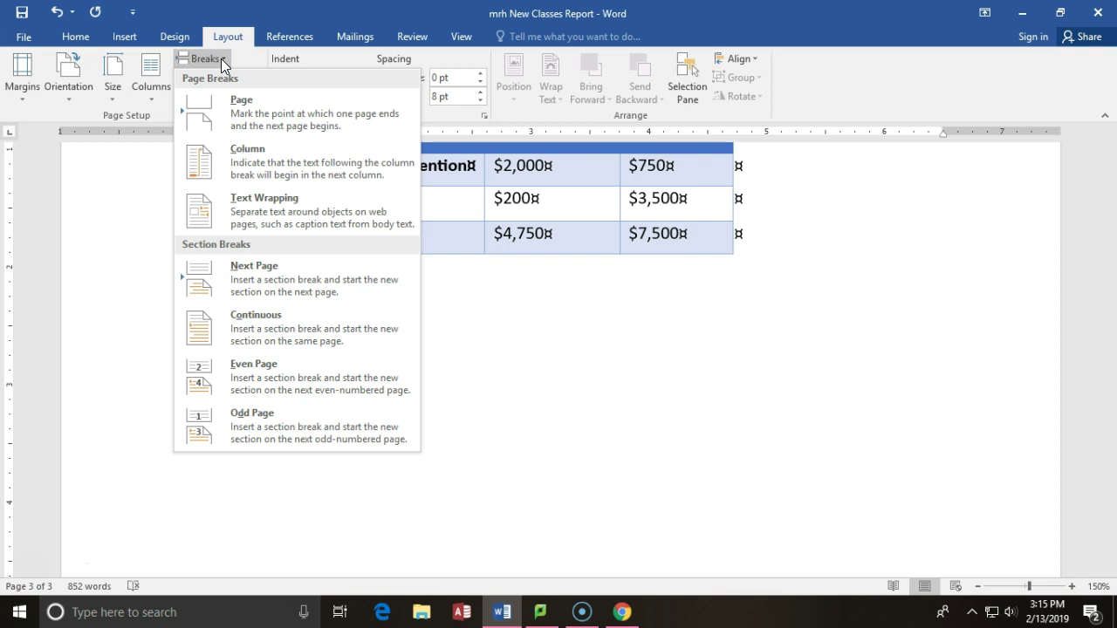
left_click(223, 277)
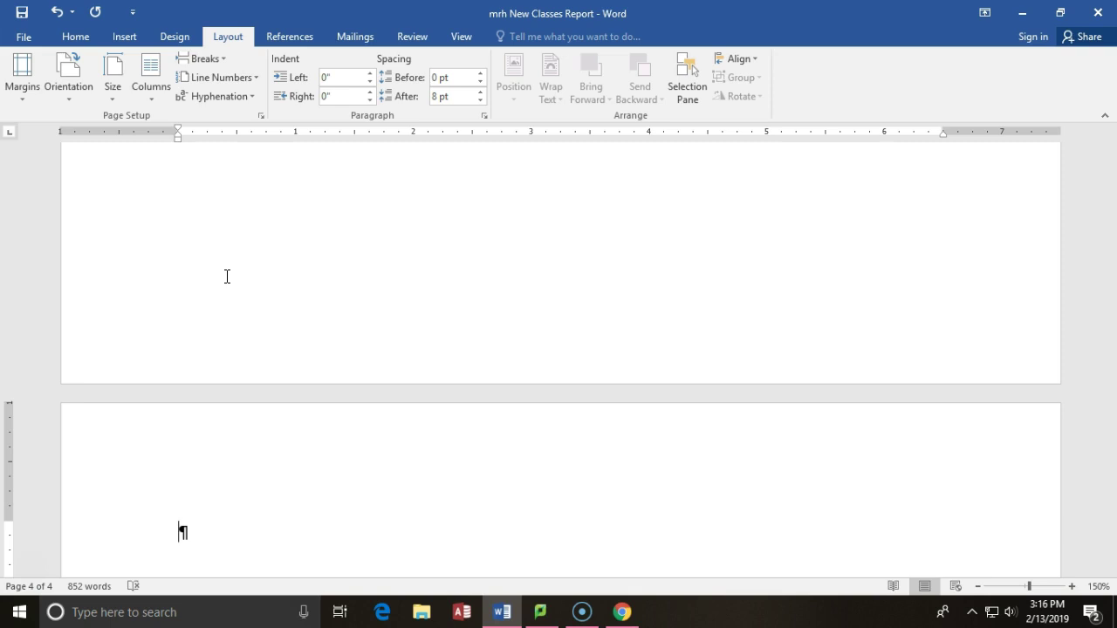
left_click(265, 246)
scroll(266, 247, "up", 5)
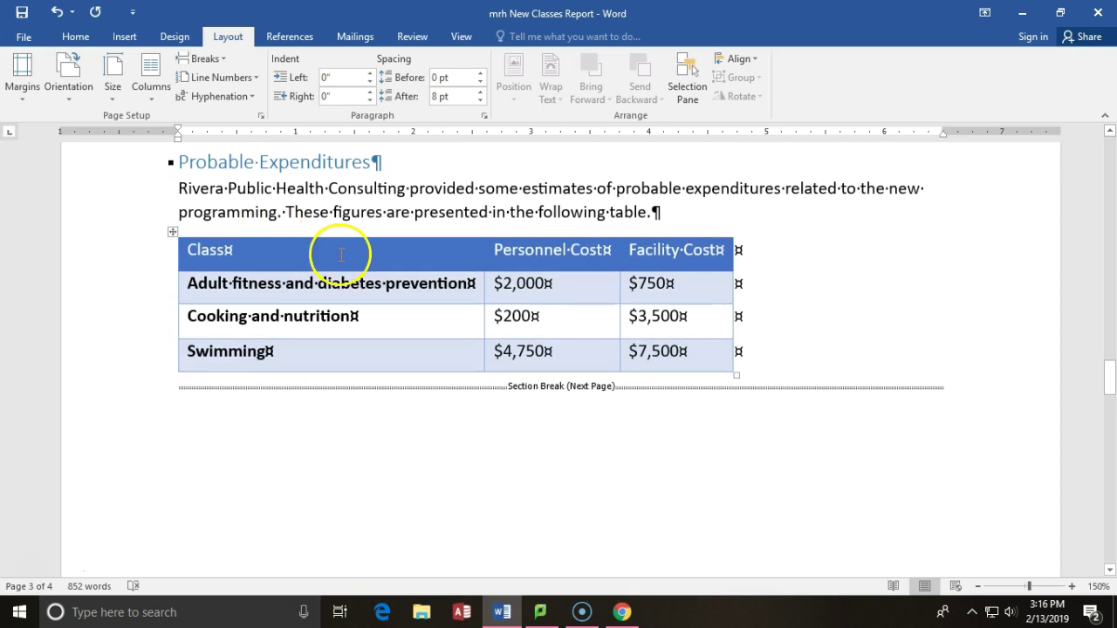
scroll(342, 255, "down", 1)
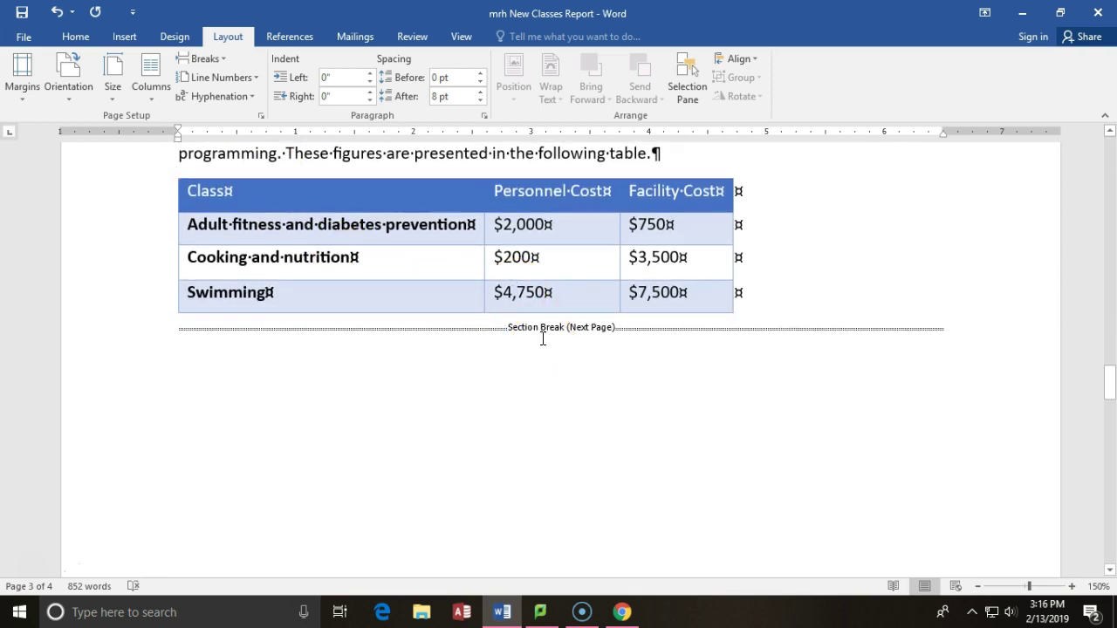
left_click(761, 252)
left_click(599, 338)
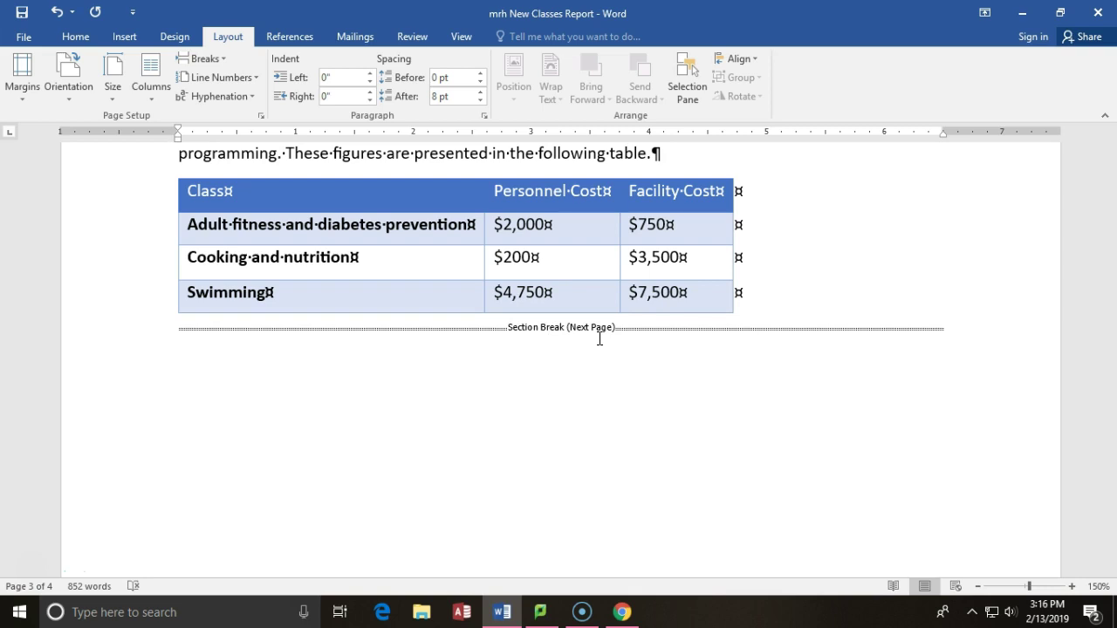
left_click(599, 338)
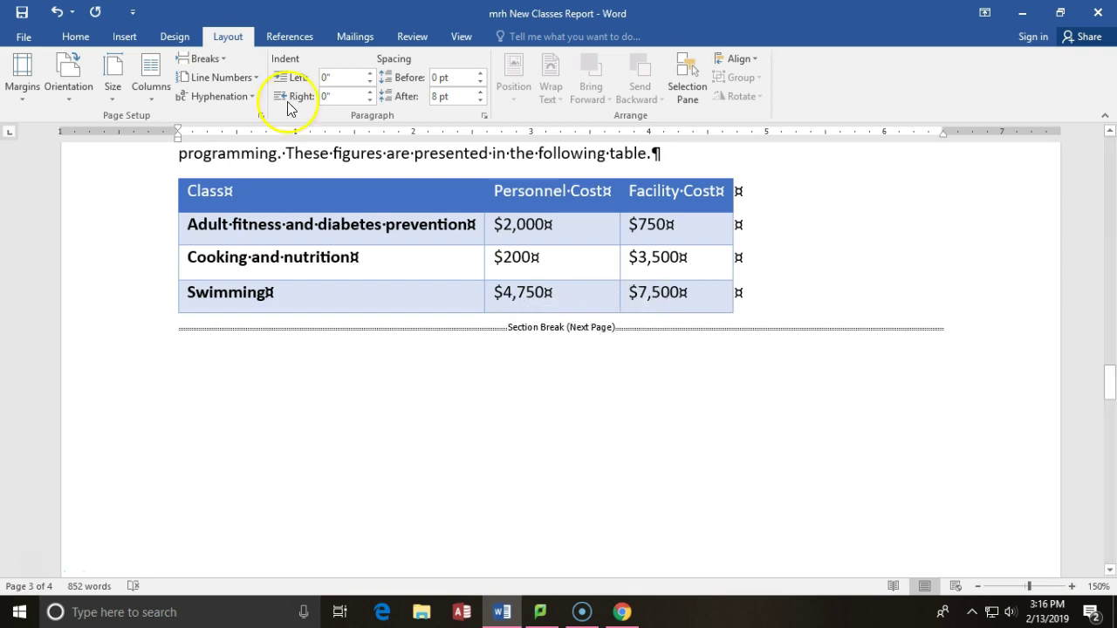
- Toggle the formatting marks off and on repeatedly to compare how the section break below the table displays, leaving them shown
left_click(76, 37)
left_click(513, 68)
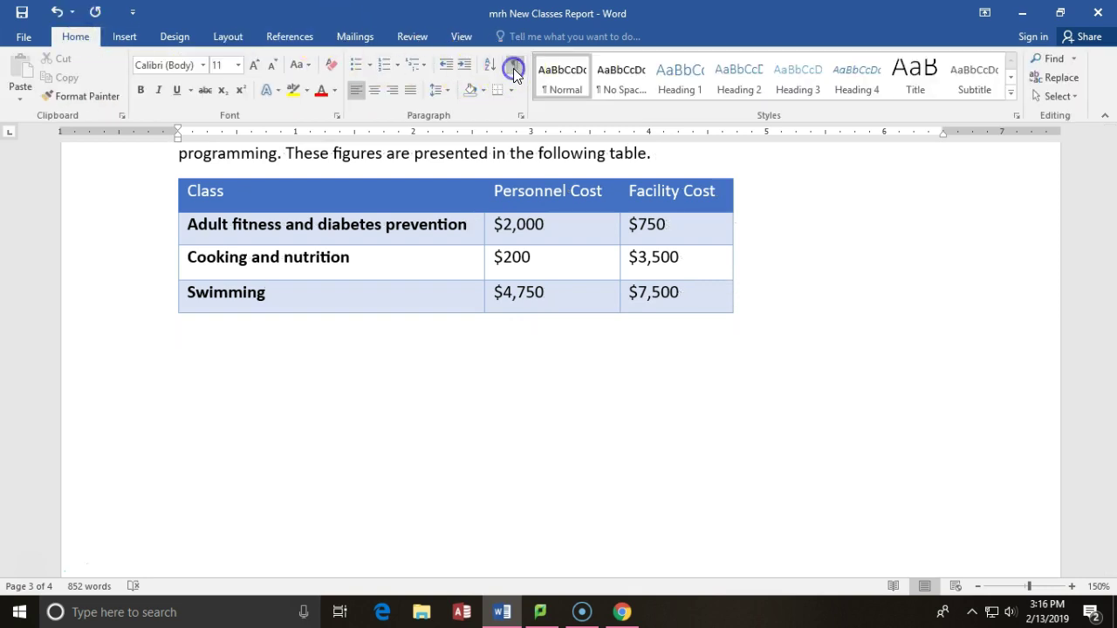
left_click(513, 68)
left_click(513, 68)
left_click(513, 68)
left_click(514, 68)
left_click(513, 68)
left_click(513, 68)
left_click(513, 68)
left_click(513, 69)
left_click(513, 68)
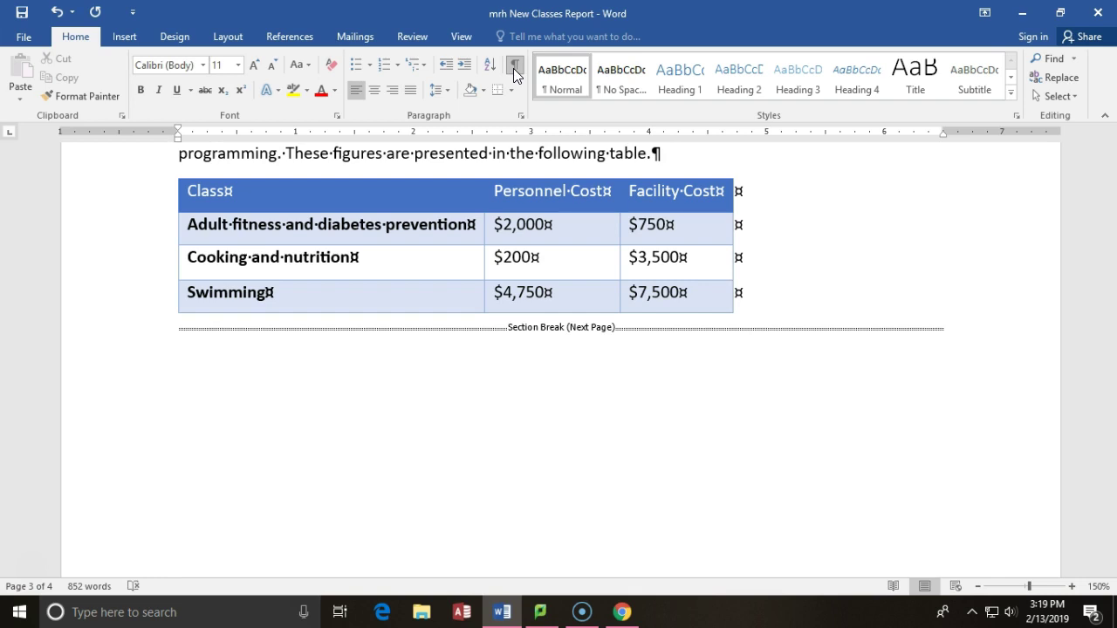
- Shrink the view to 10% to examine all the report's pages at once, and bring the zoom back to 110%
scroll(498, 434, "down", 8)
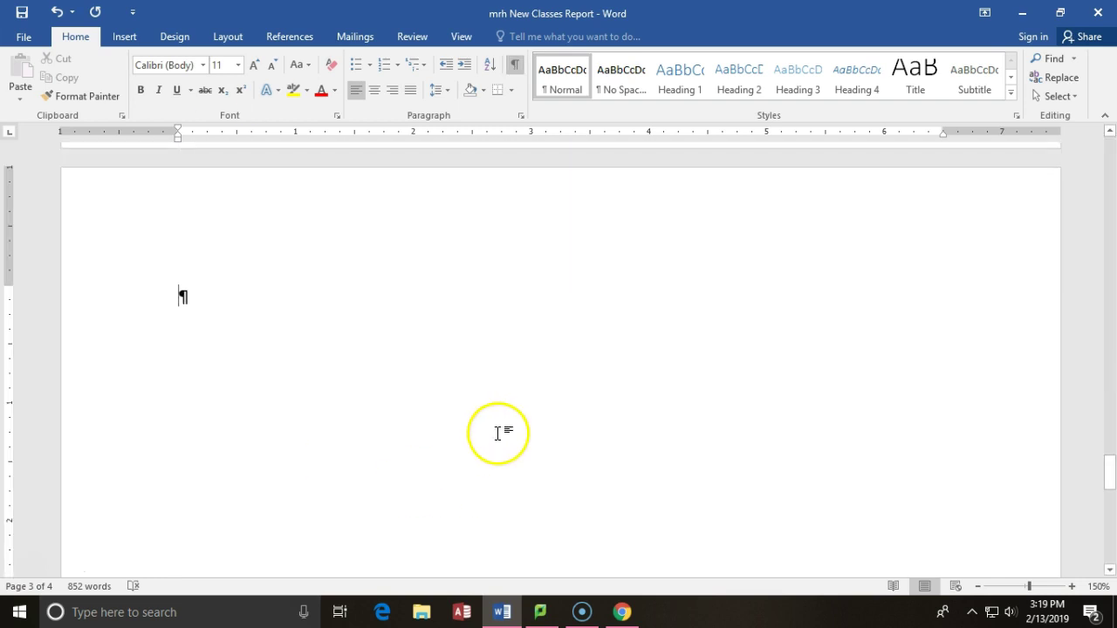
left_click(981, 590)
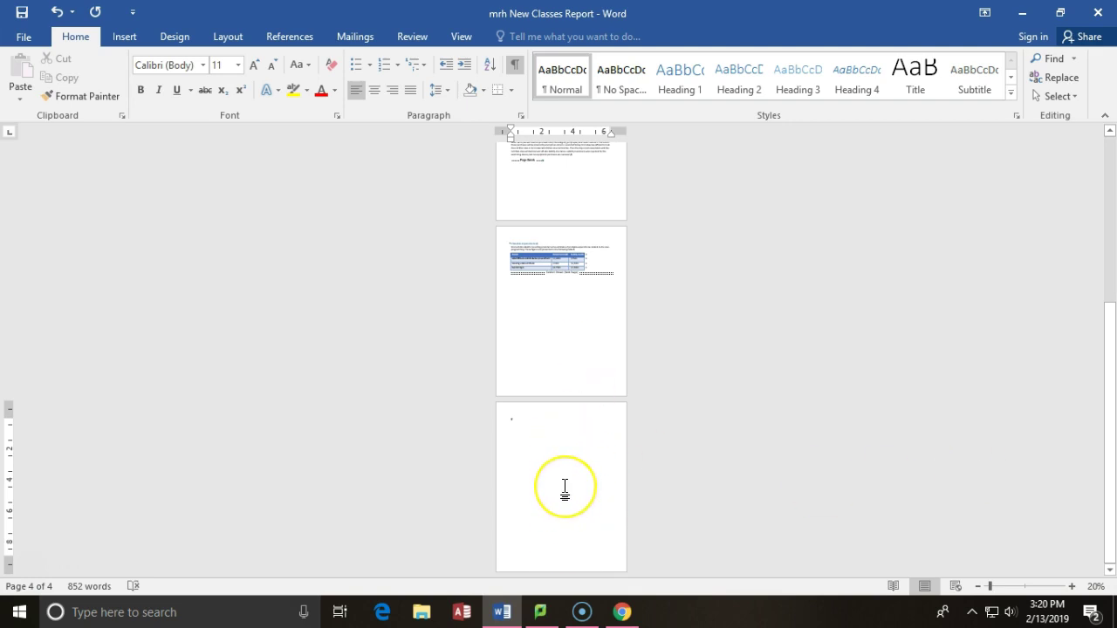
mouse_move(987, 588)
left_mouse_down()
mouse_move(1018, 589)
mouse_move(957, 589)
mouse_move(1035, 585)
mouse_move(980, 589)
left_mouse_up()
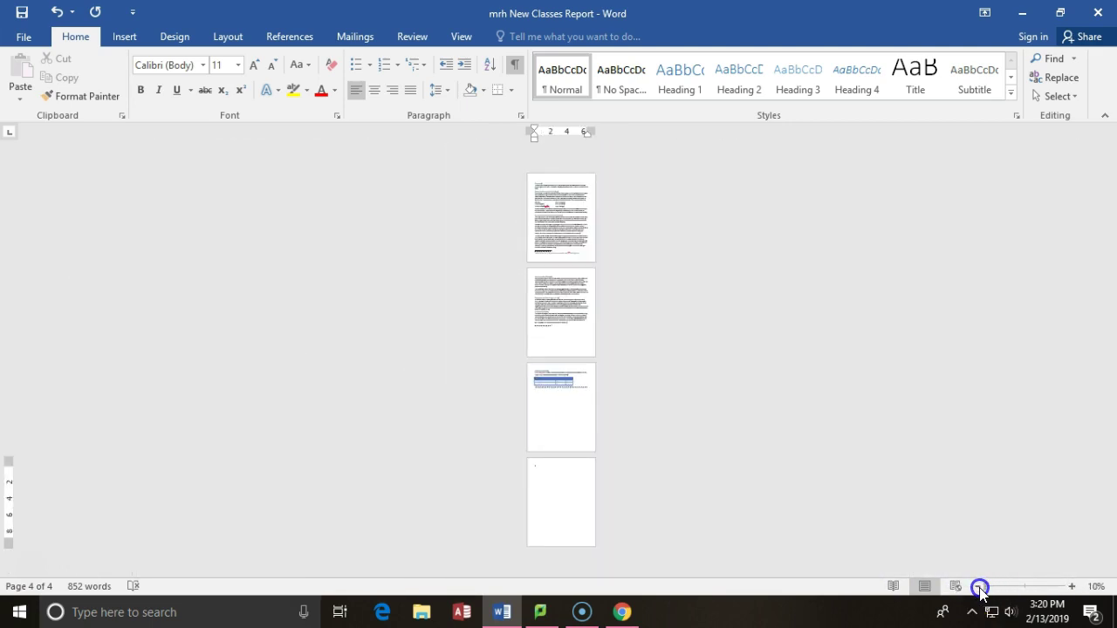
left_click_drag(980, 589, 1036, 586)
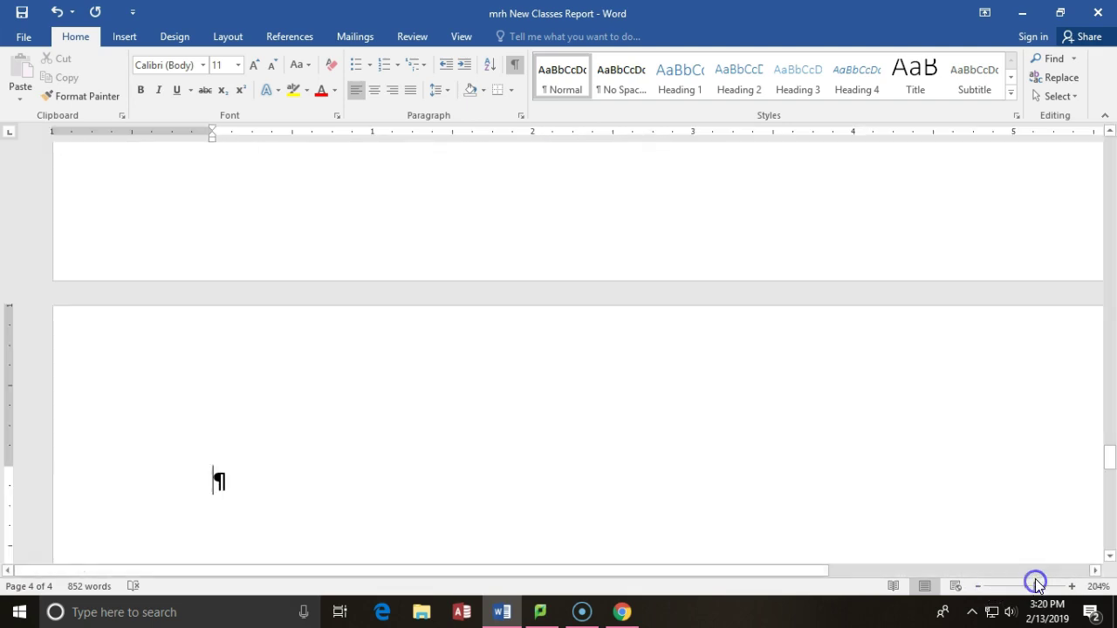
left_click(978, 587)
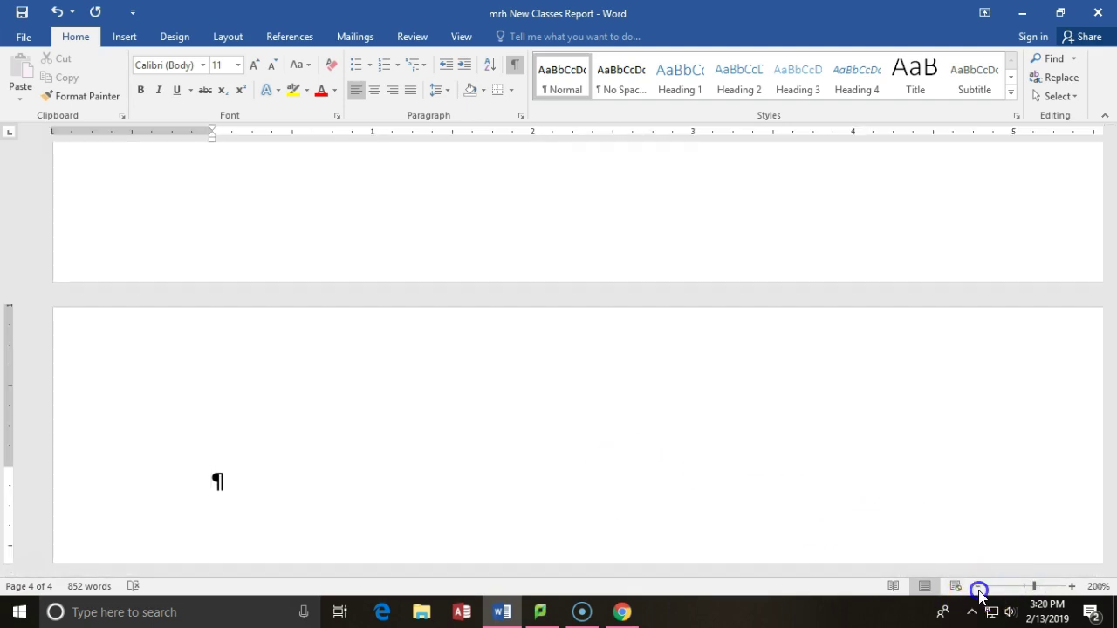
left_click(978, 587)
left_click(978, 587)
left_click(979, 587)
left_click(978, 587)
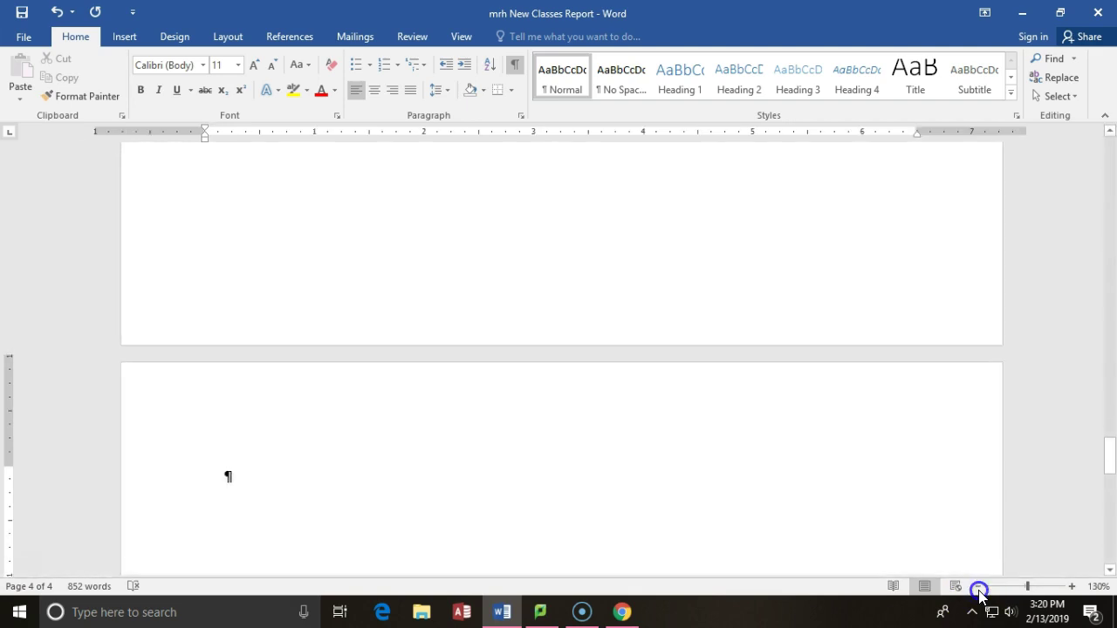
left_click(978, 587)
left_click(978, 587)
- Place the insertion point on the empty last page, checking the section break below the table on the preceding page
scroll(682, 404, "up", 5)
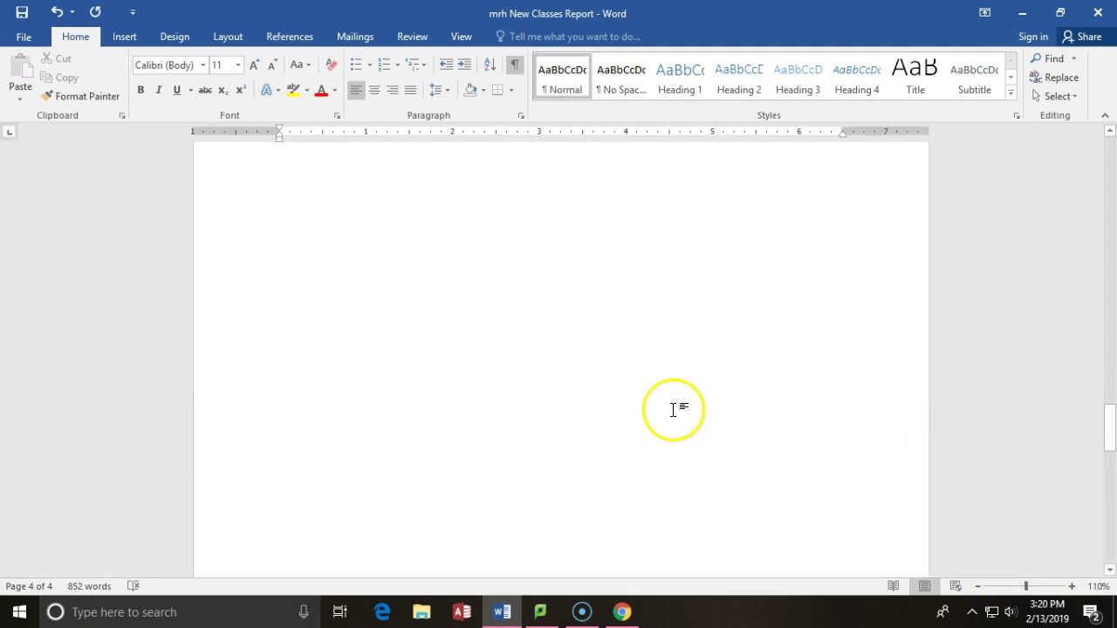
scroll(678, 407, "down", 4)
scroll(678, 408, "down", 4)
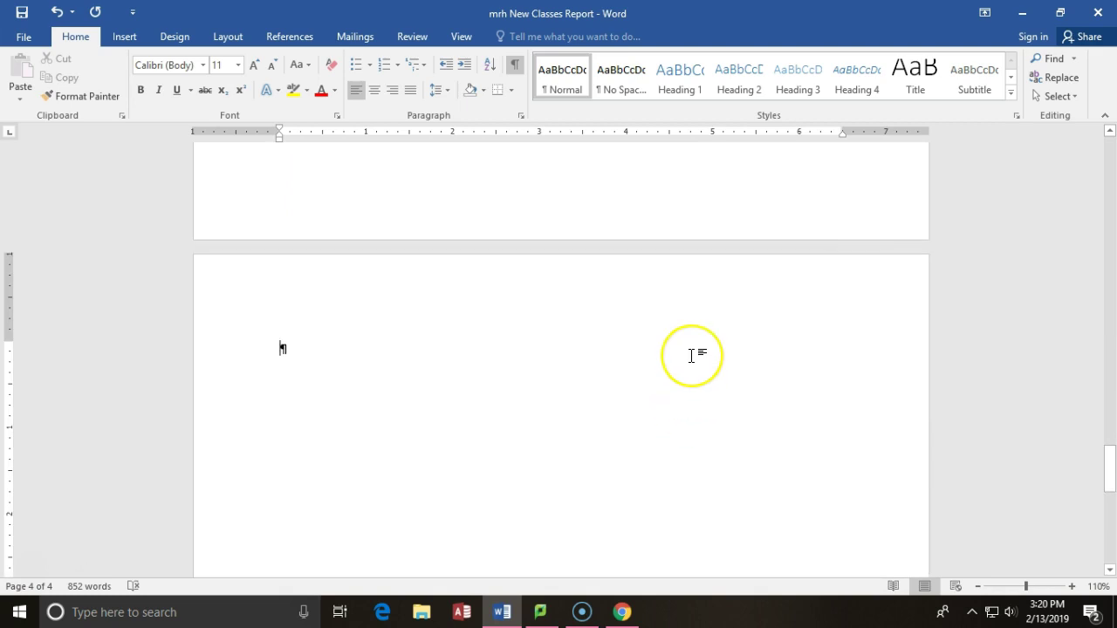
left_click(691, 355)
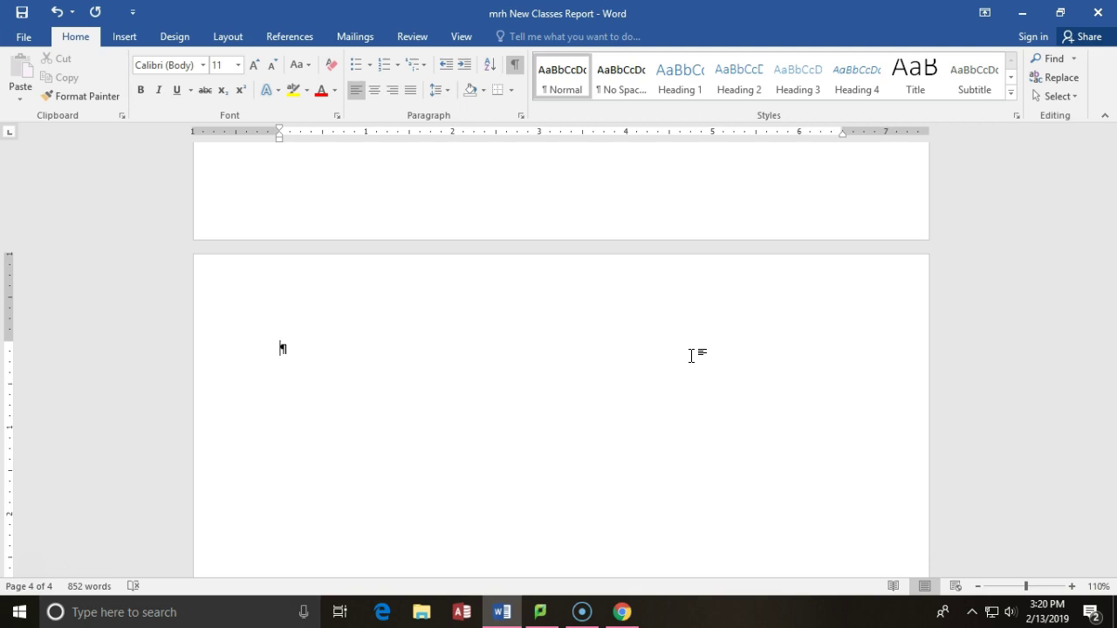
left_click(404, 433)
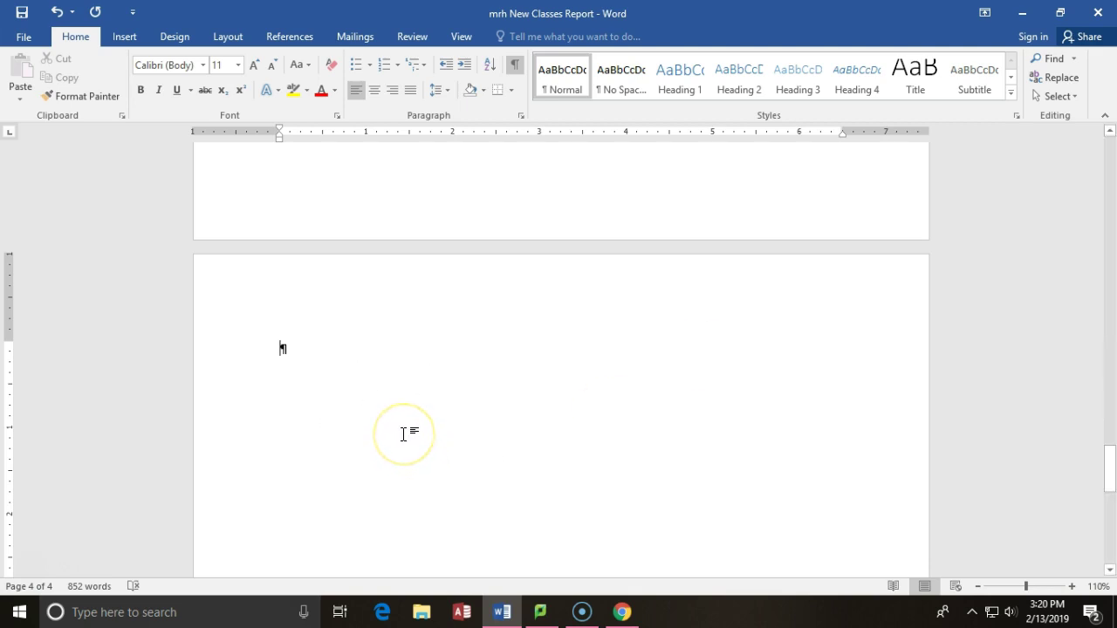
left_click(293, 352)
scroll(374, 309, "up", 6)
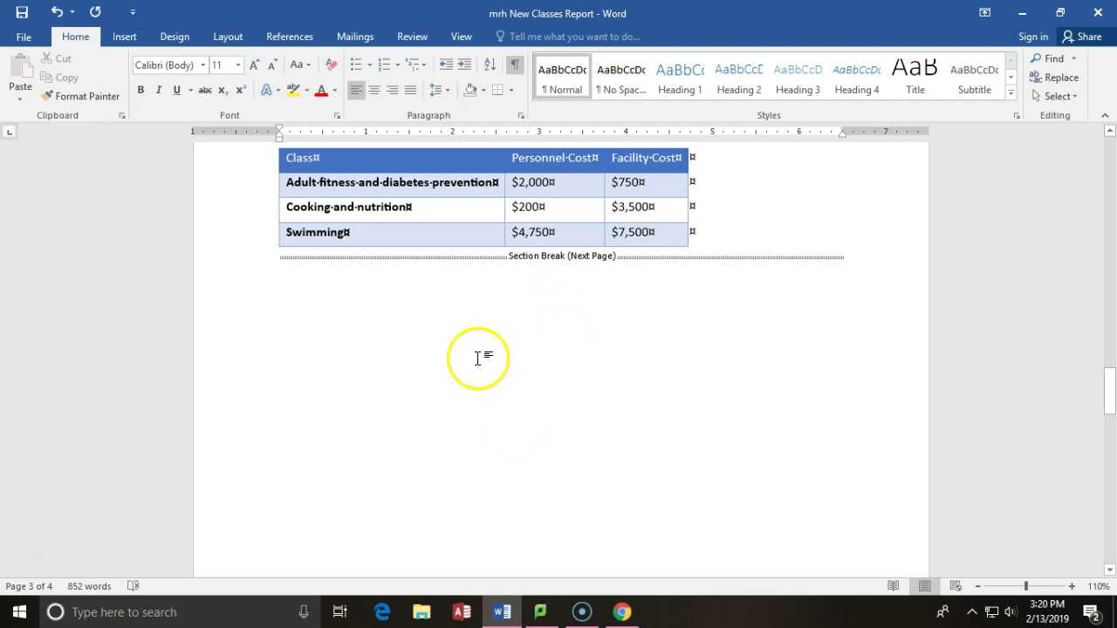
scroll(479, 359, "down", 7)
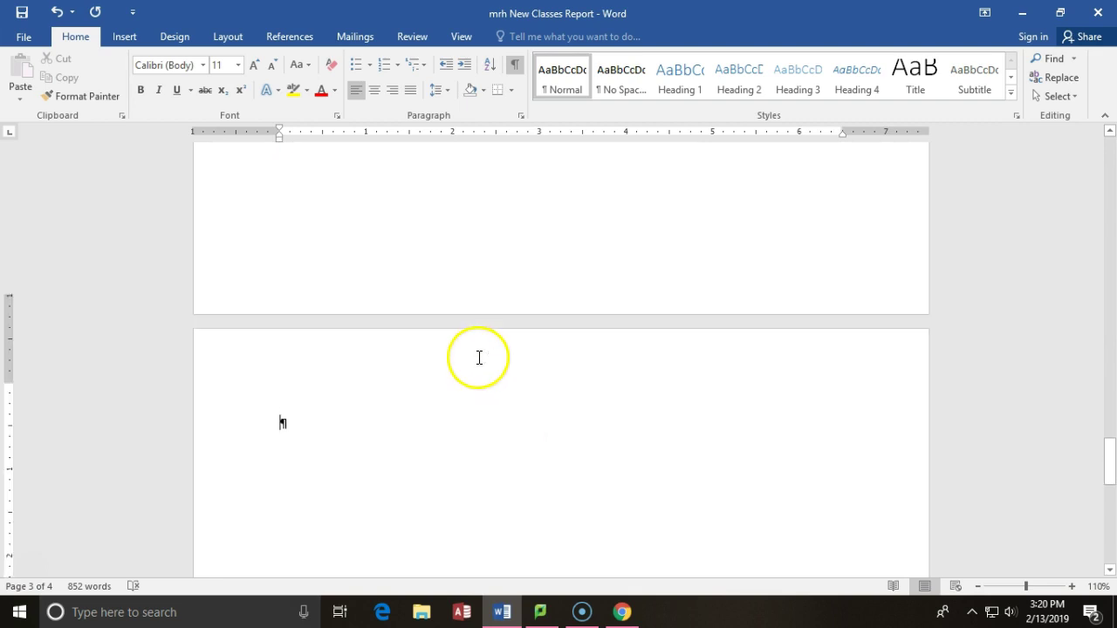
left_click(385, 404)
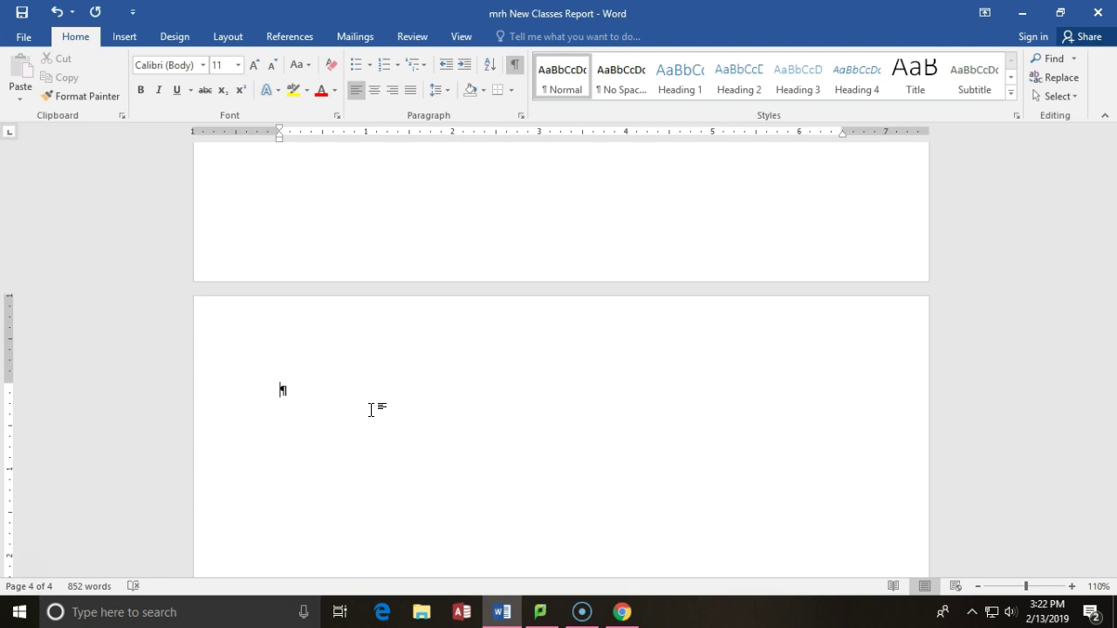
- Display the report's pages side by side in the Multiple Pages view
left_click(462, 38)
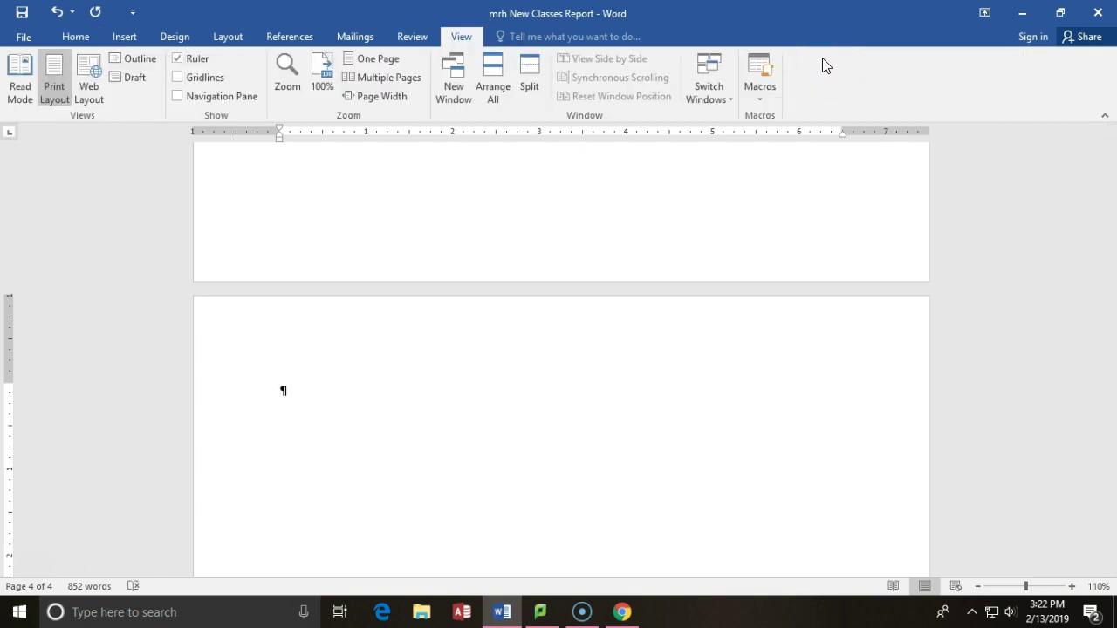
left_click(381, 77)
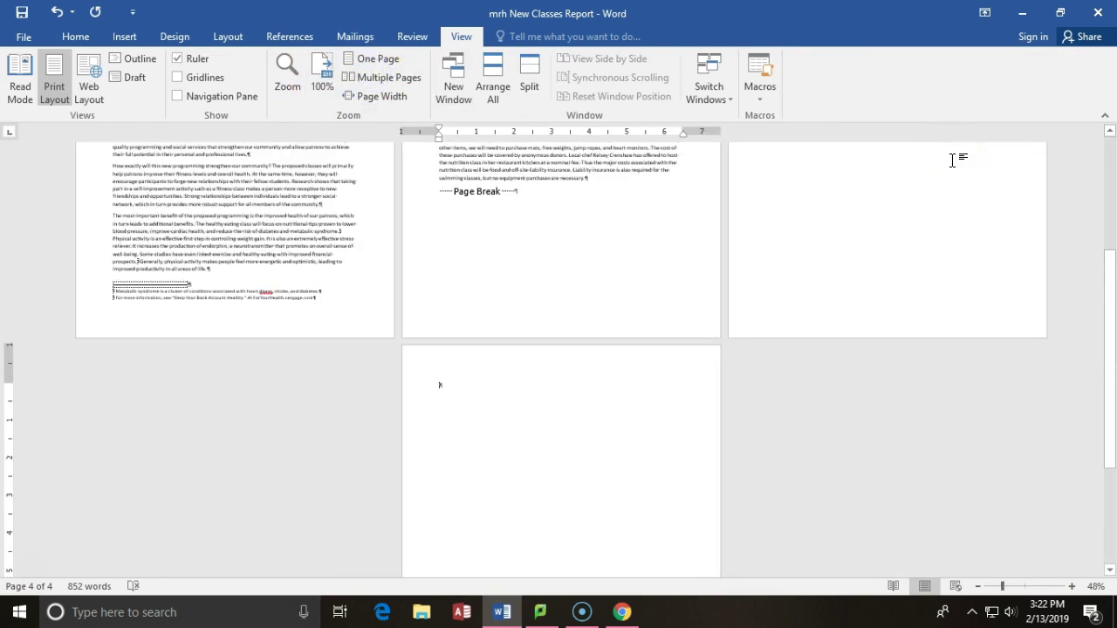
left_click(393, 77)
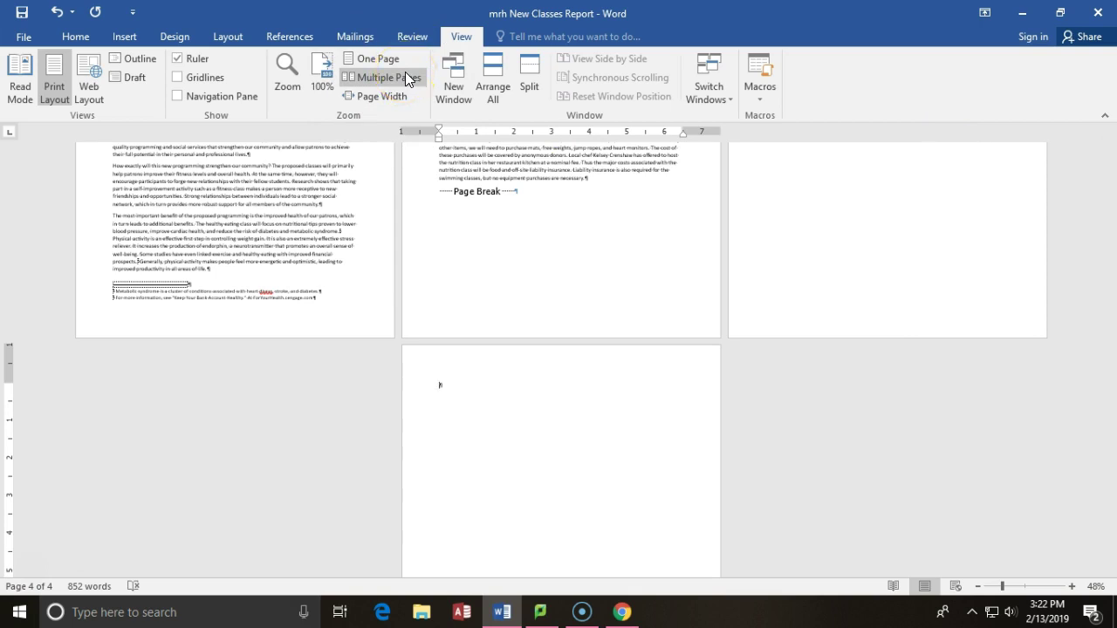
- Try Landscape orientation on the last section and undo the change
left_click(228, 37)
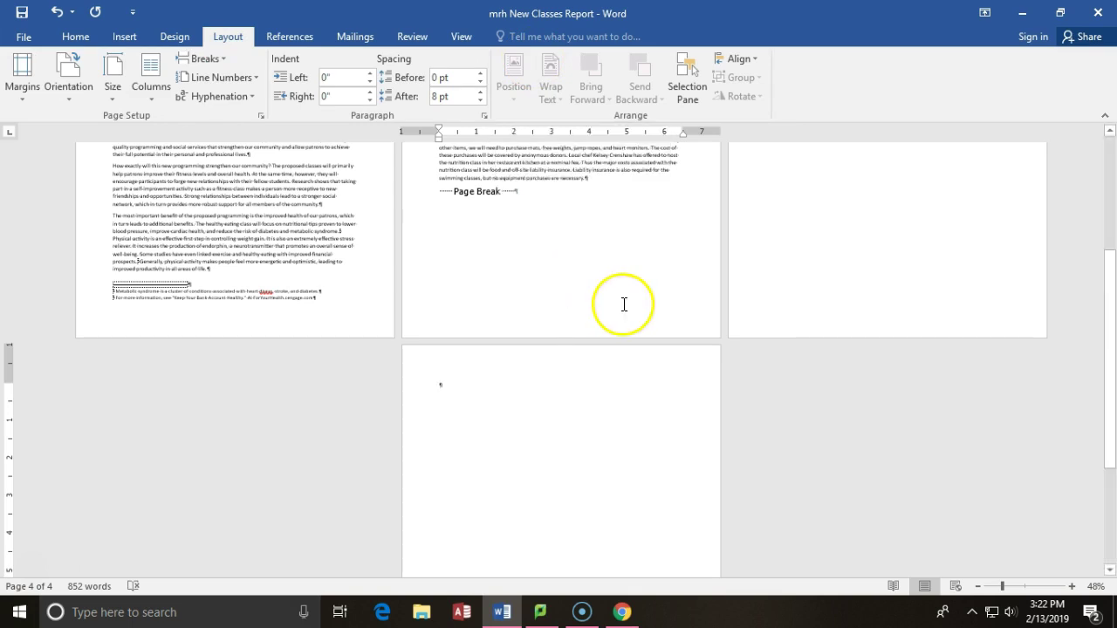
left_click(65, 101)
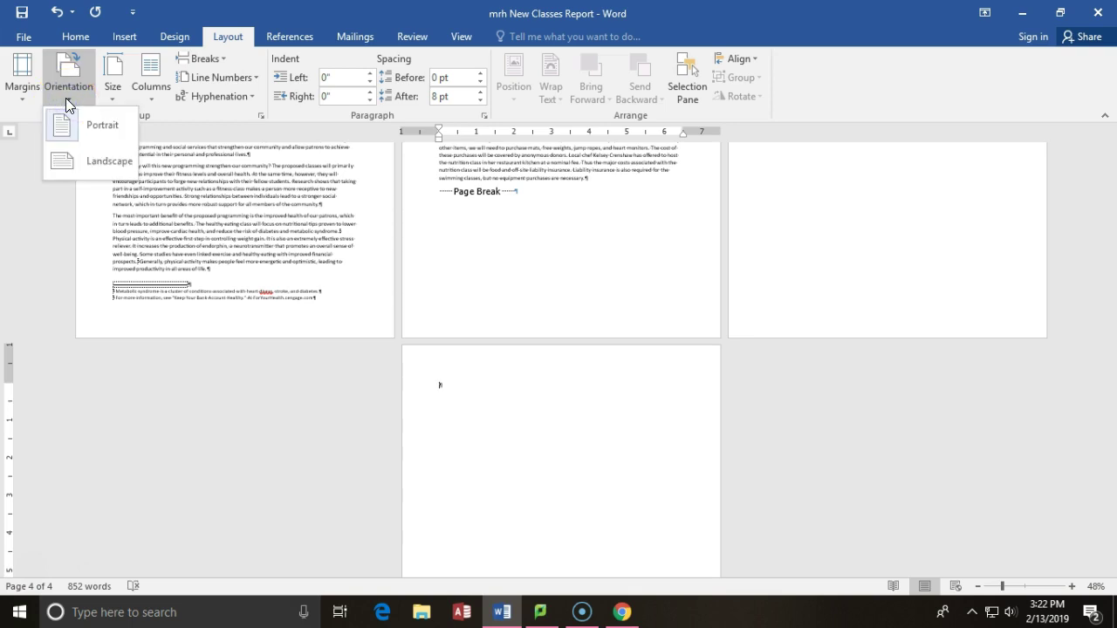
left_click(82, 162)
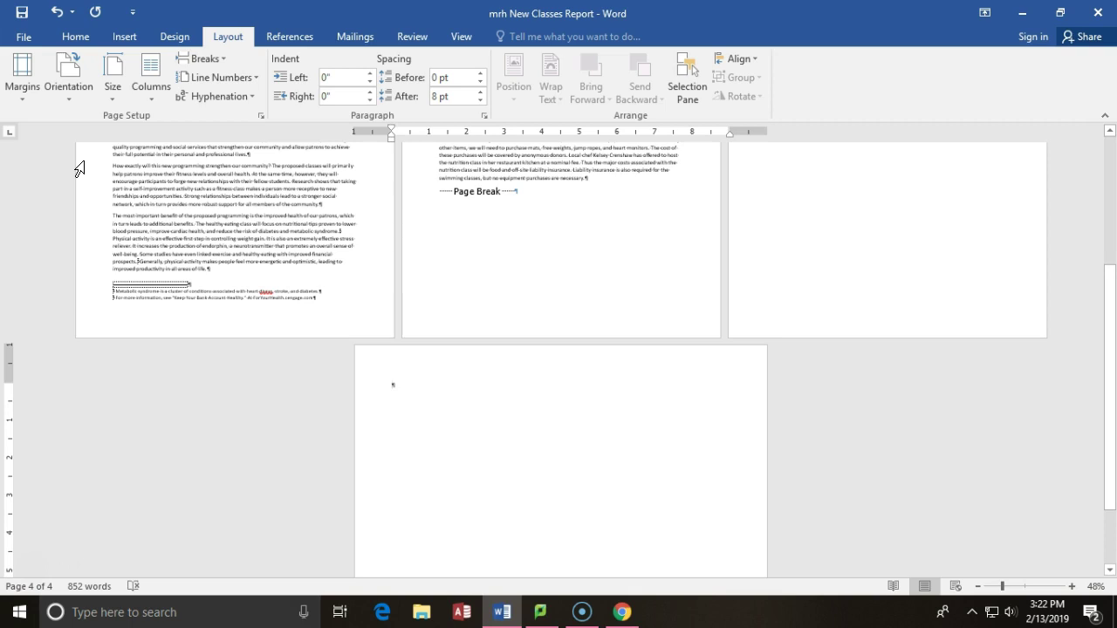
key("ctrl+z")
- Set the orientation of the last section, containing the empty fourth page, to Landscape
left_click(70, 98)
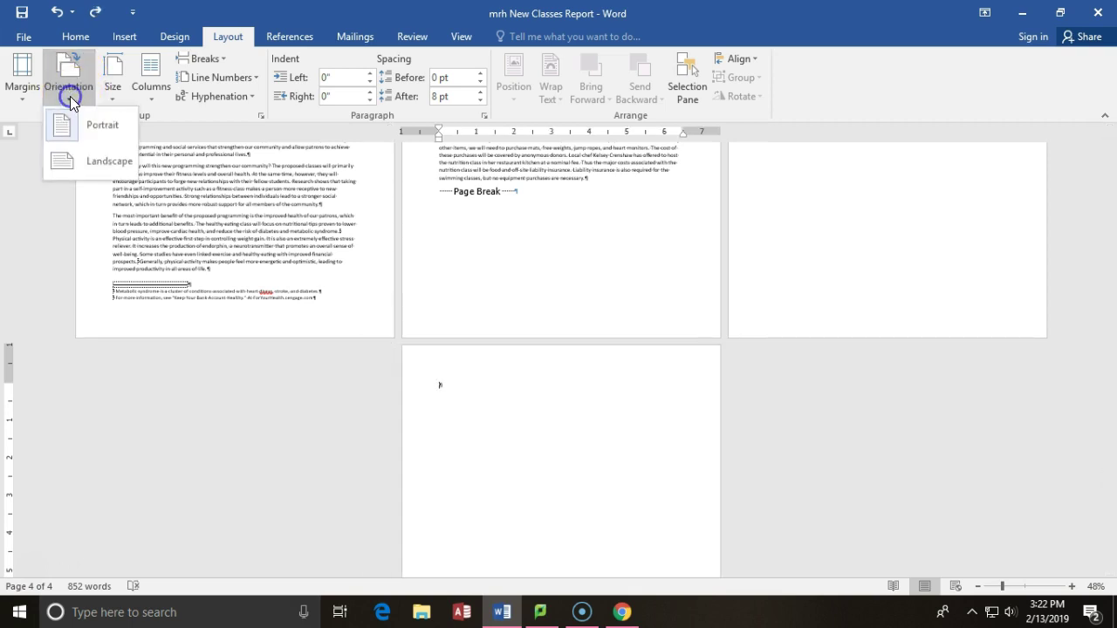
left_click(62, 159)
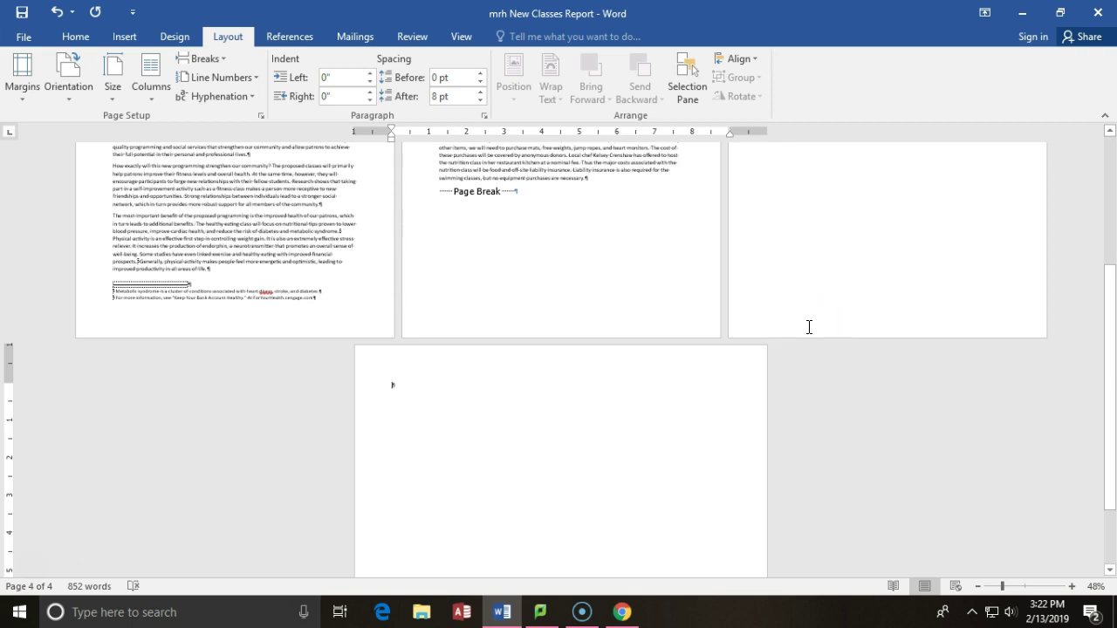
left_click(821, 323)
left_click(90, 99)
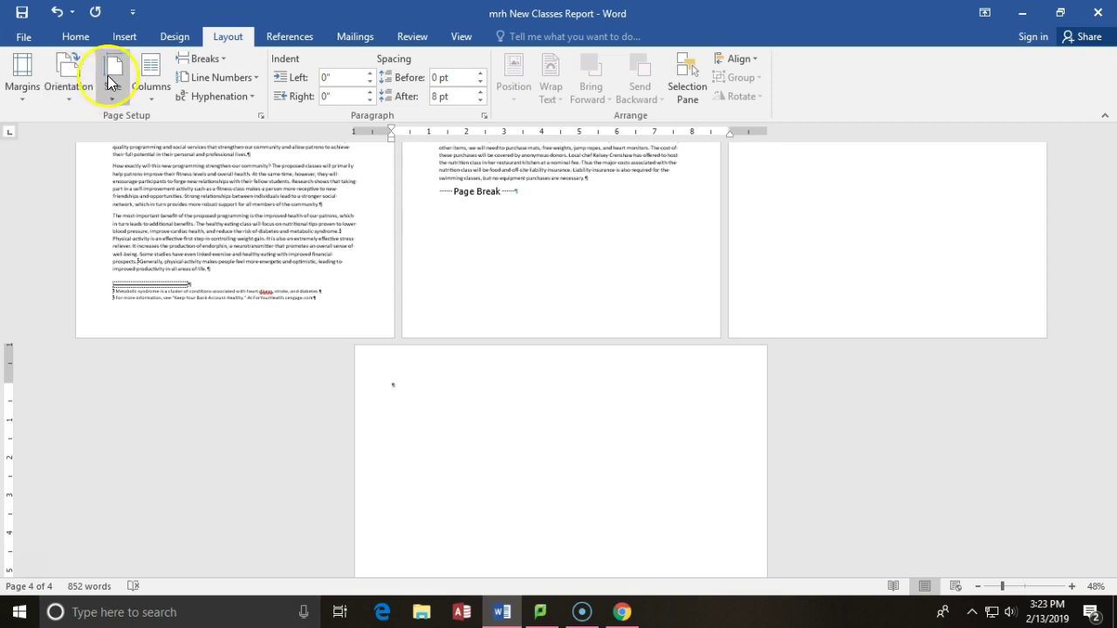
left_click(111, 82)
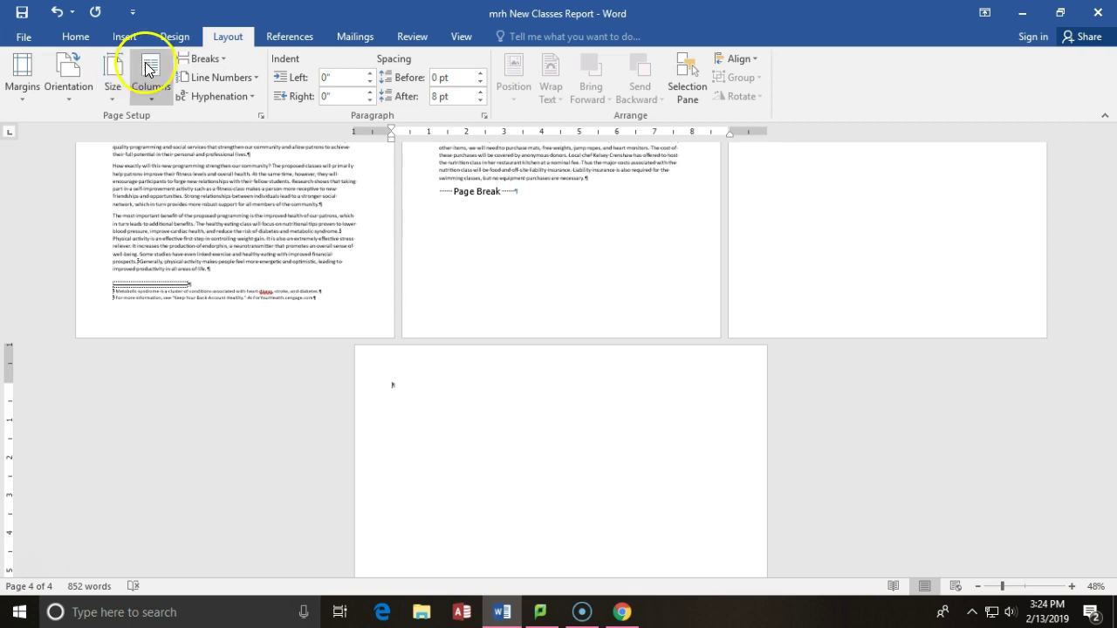
- Enlarge the view to 120% and bring the empty landscape page into full view
left_click(1071, 586)
left_click(1071, 586)
left_click(1071, 587)
left_click(1072, 586)
left_click(1071, 587)
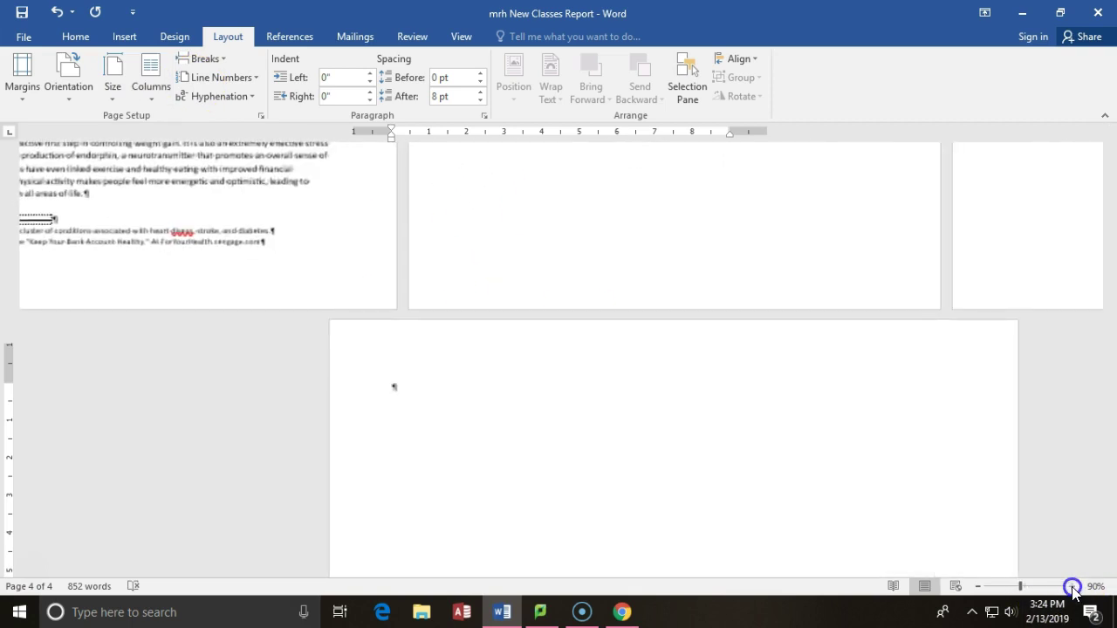
left_click(1072, 587)
left_click(1071, 586)
left_click(1071, 587)
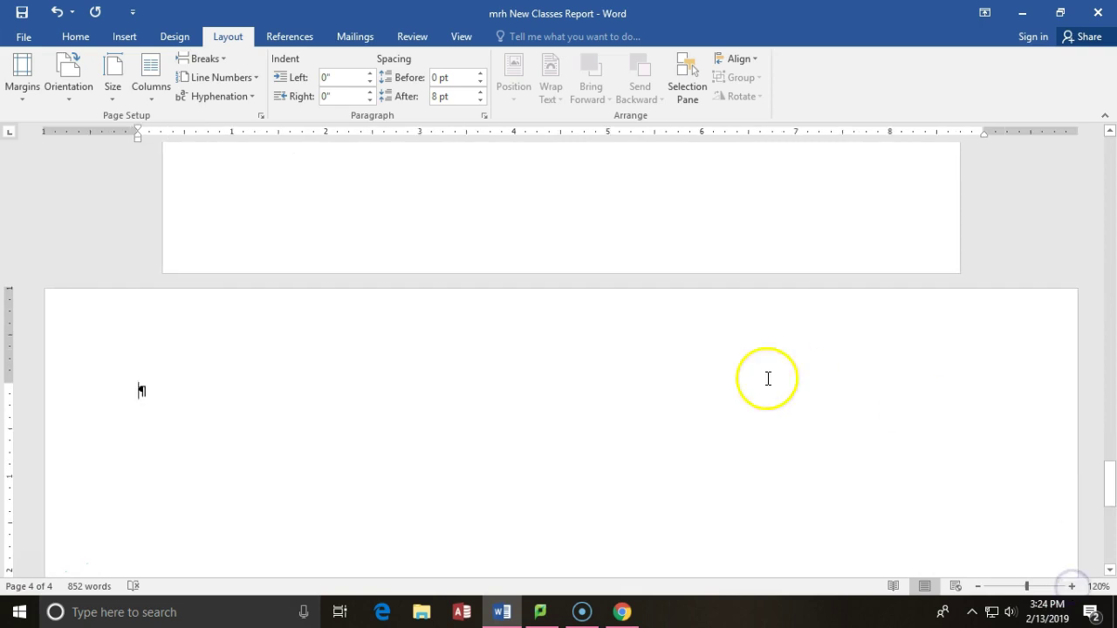
scroll(738, 386, "down", 2)
scroll(738, 387, "down", 1)
left_click(740, 382)
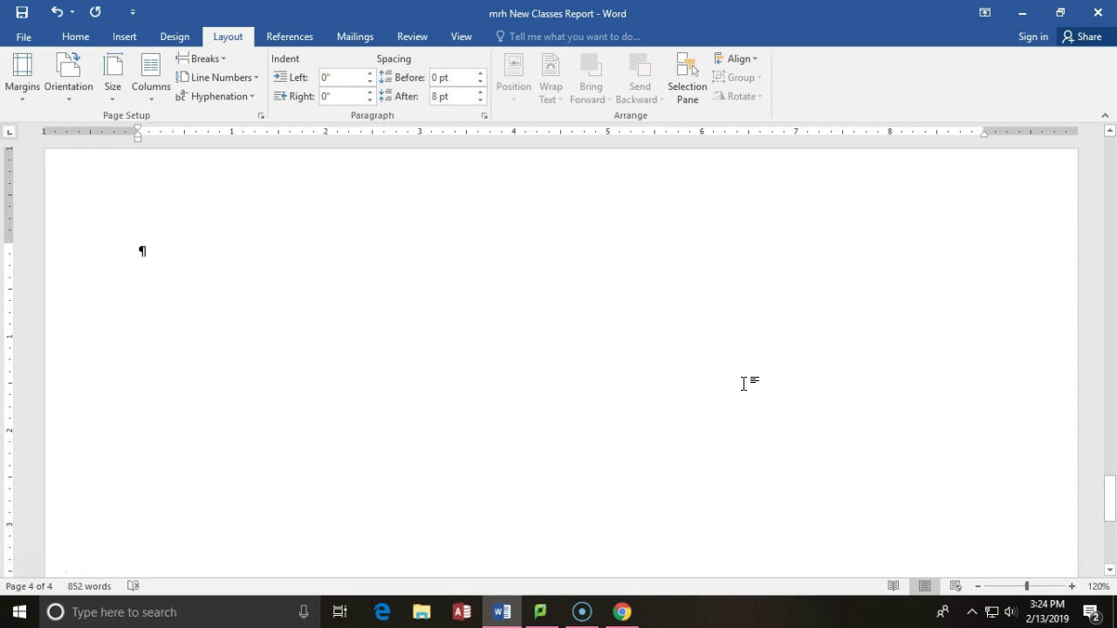
- Open the chooser for inserting a SmartArt graphic on the empty landscape page
left_click(129, 41)
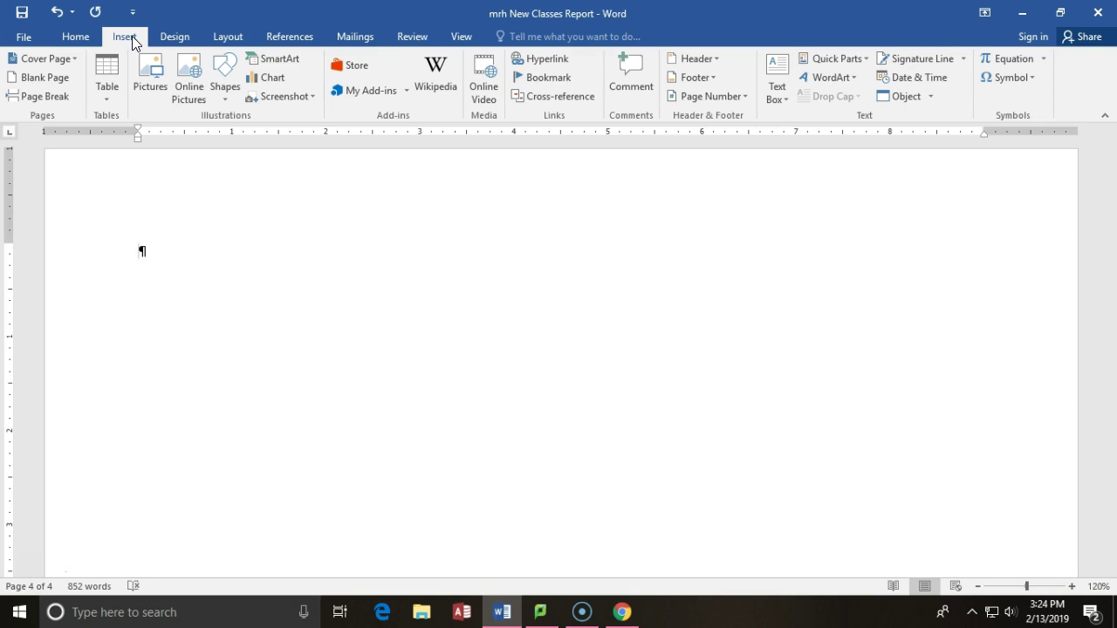
left_click(273, 61)
left_click(271, 57)
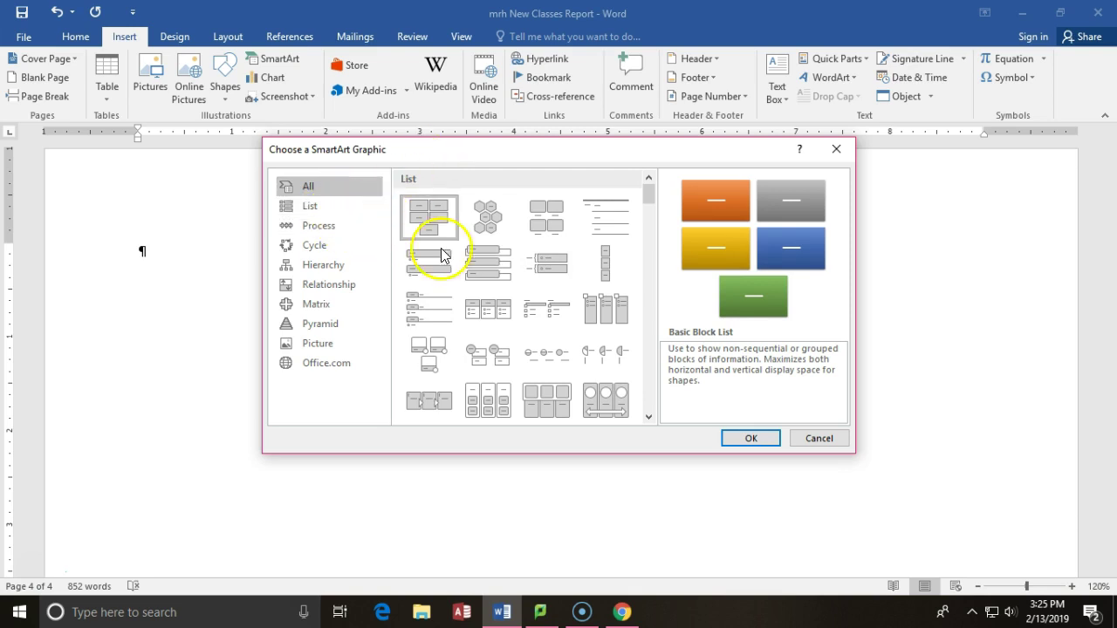
- Preview several list-type SmartArt layouts, including Vertical Chevron List and Vertical Curved List
mouse_move(648, 194)
left_mouse_down()
mouse_move(651, 399)
mouse_move(663, 204)
left_mouse_up()
left_click(545, 324)
left_click(494, 368)
left_click(435, 377)
left_click(526, 412)
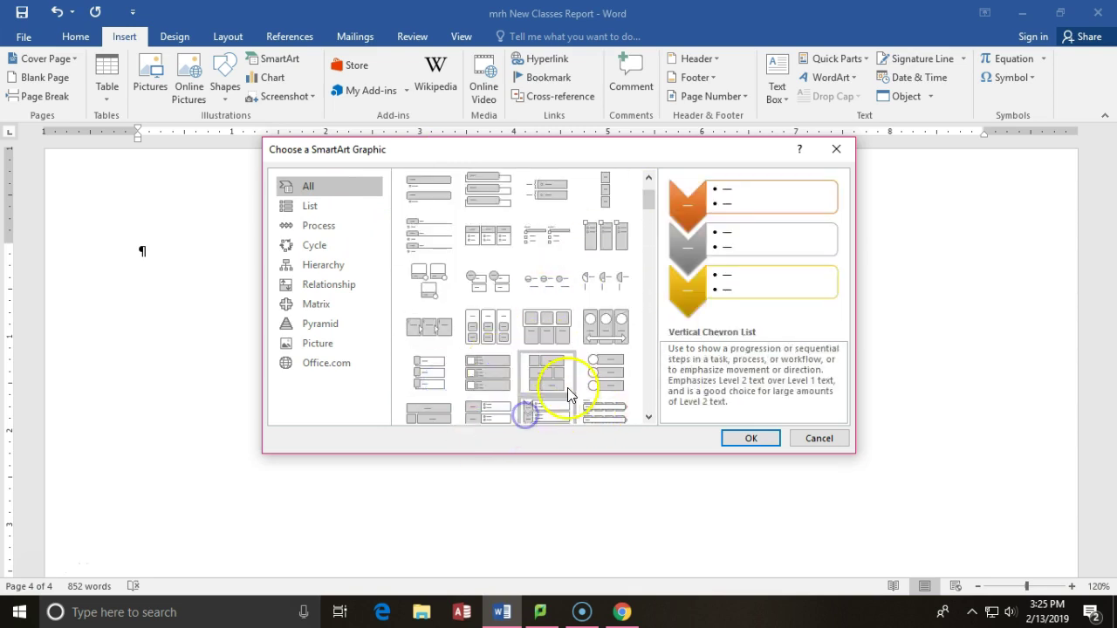
left_click(648, 350)
left_click(547, 346)
left_click(548, 305)
left_click(489, 304)
- Preview further SmartArt layouts among all categories, including Basic Radial, Radial List and Interconnected Block Process
left_click(648, 337)
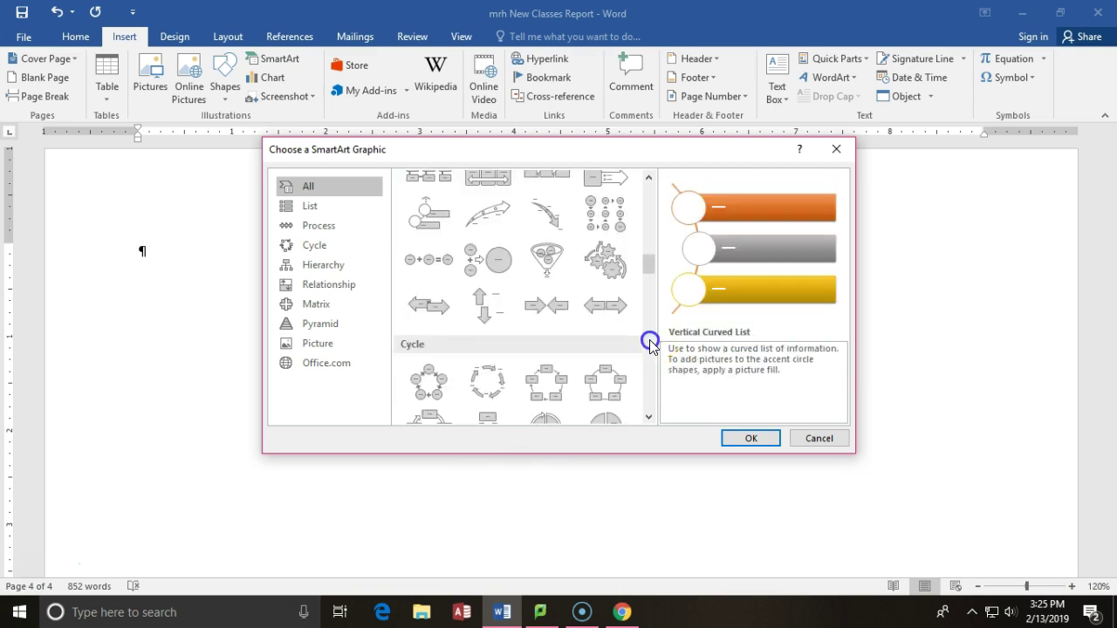
left_click(572, 353)
left_click(494, 347)
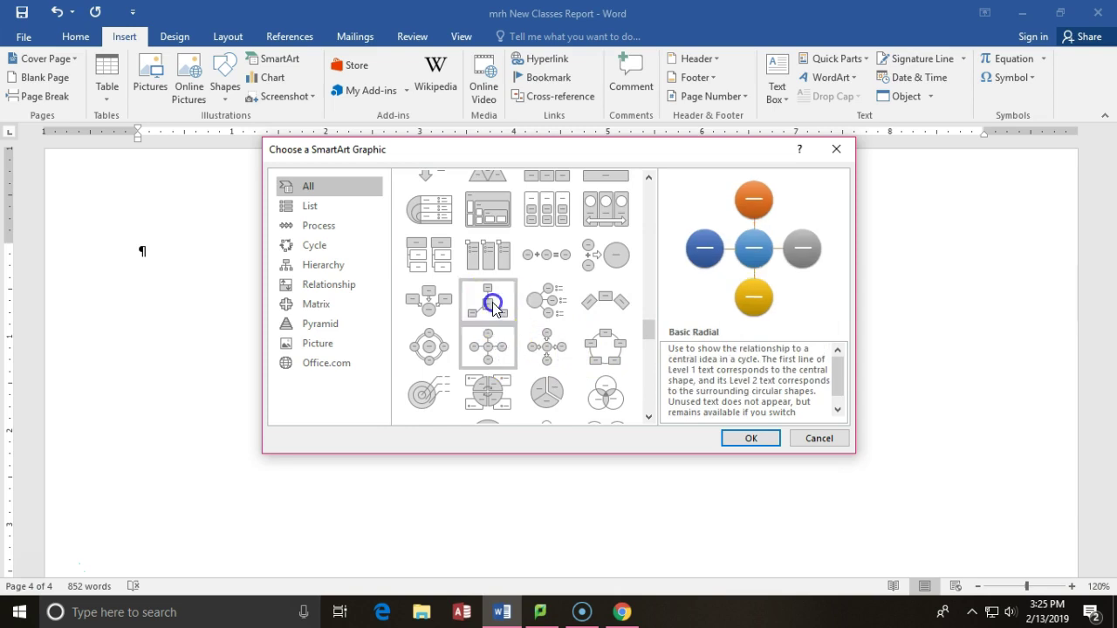
left_click(541, 305)
left_click(646, 384)
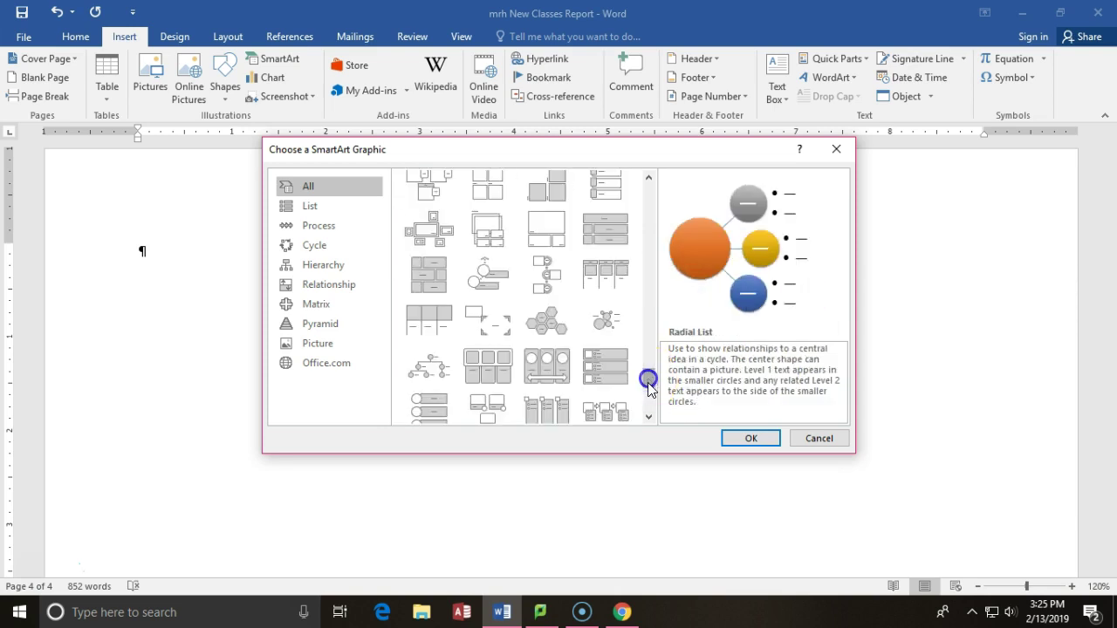
left_click(539, 377)
left_click(485, 330)
left_click(449, 325)
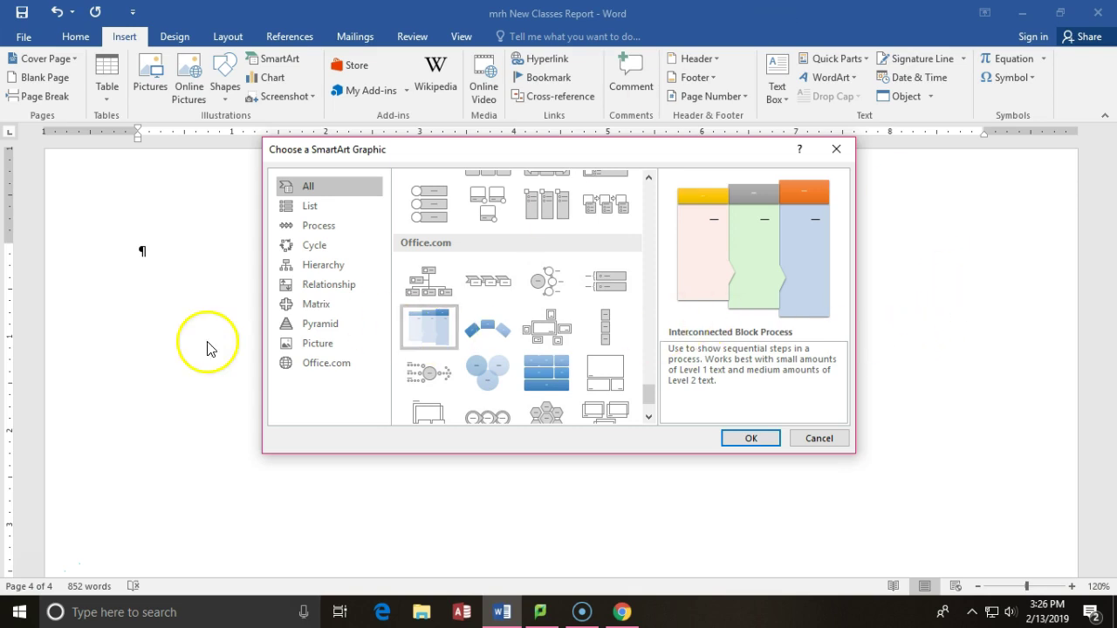
- Insert a Converging Radial SmartArt graphic from the Relationship category on the empty landscape page
left_click(358, 285)
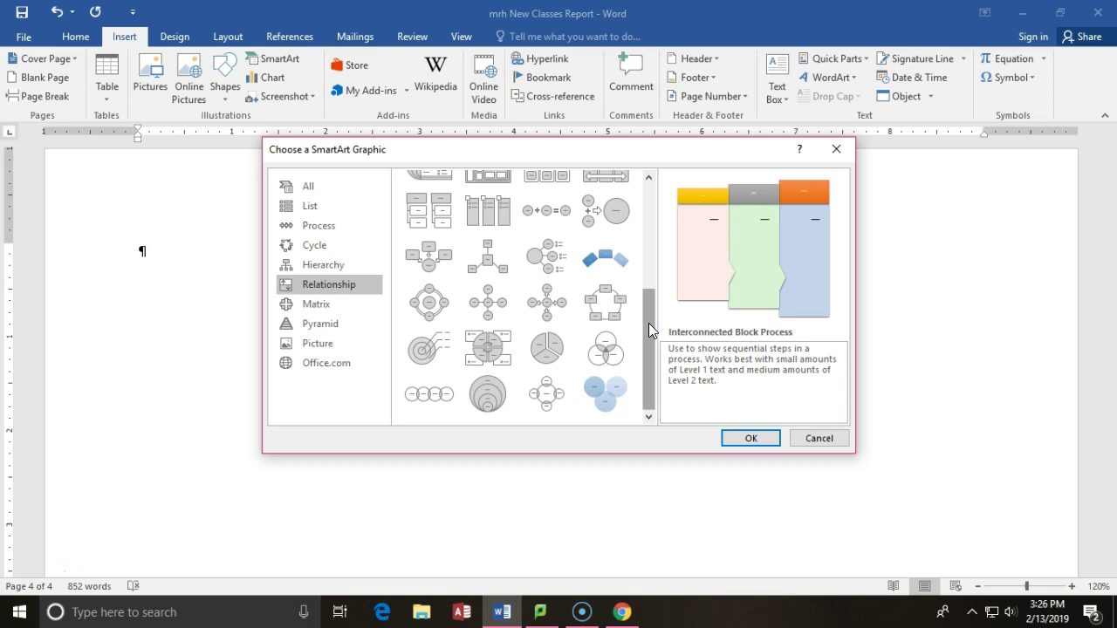
left_click_drag(649, 323, 645, 202)
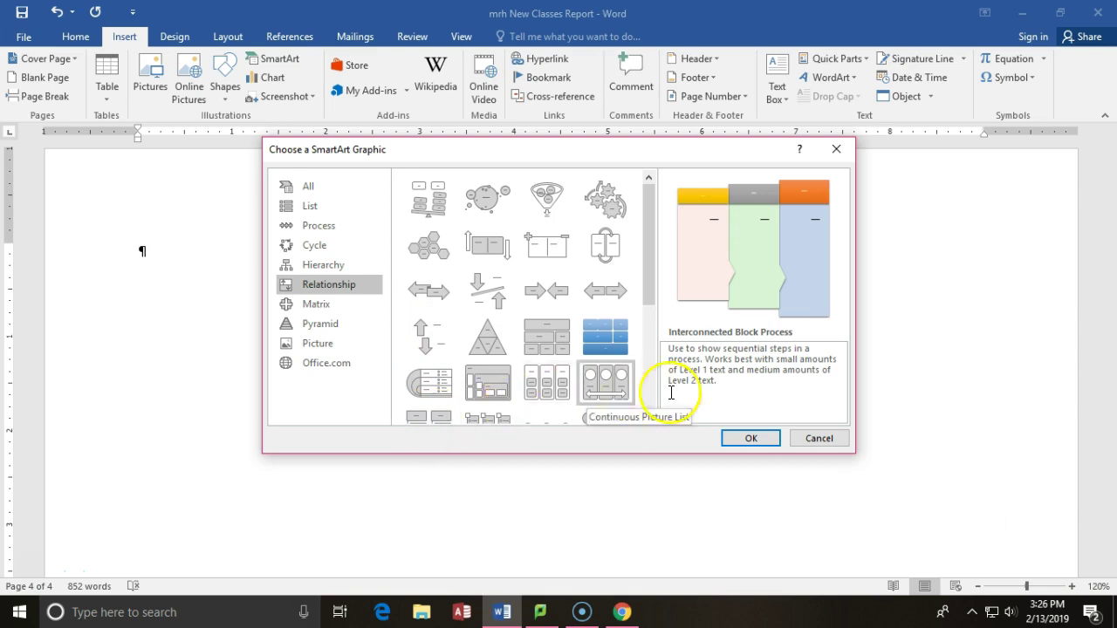
left_click(647, 417)
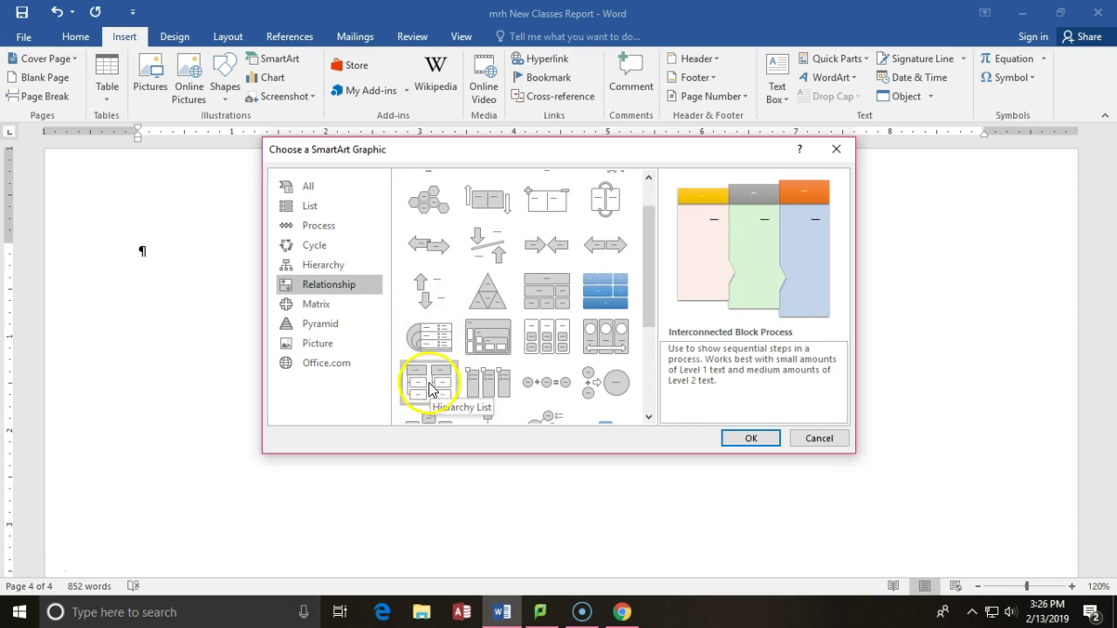
left_click(429, 414)
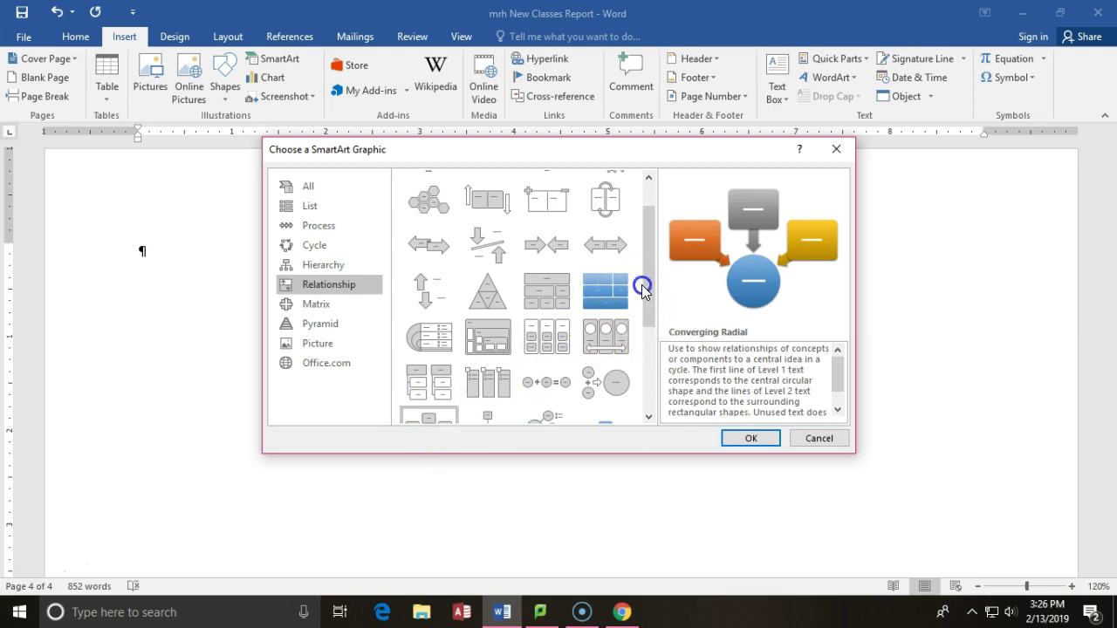
left_click_drag(646, 286, 652, 319)
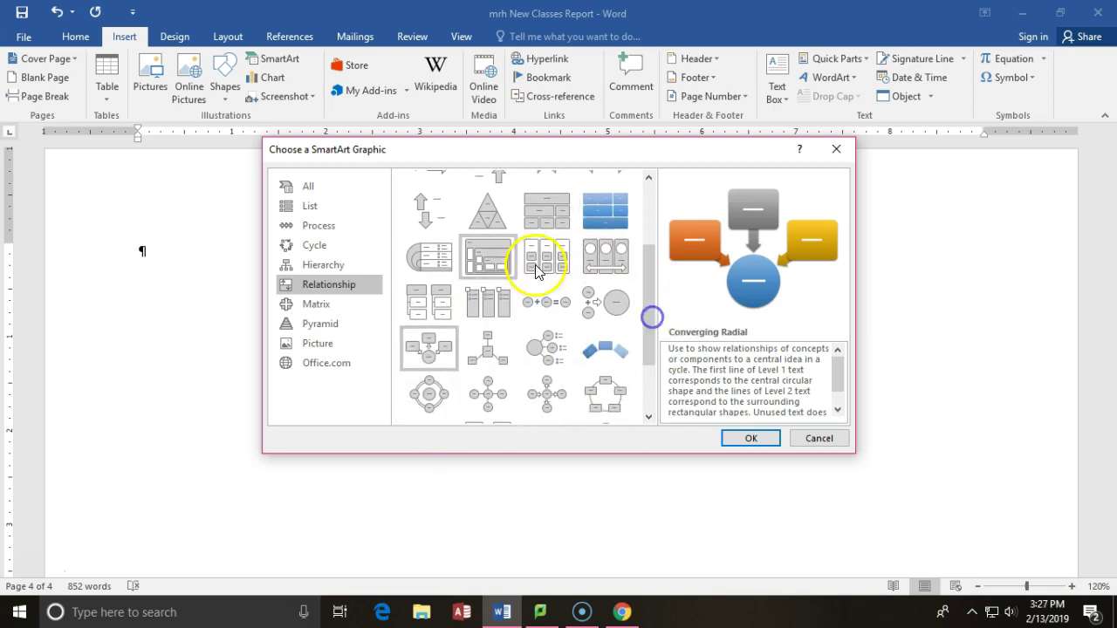
left_click(438, 360)
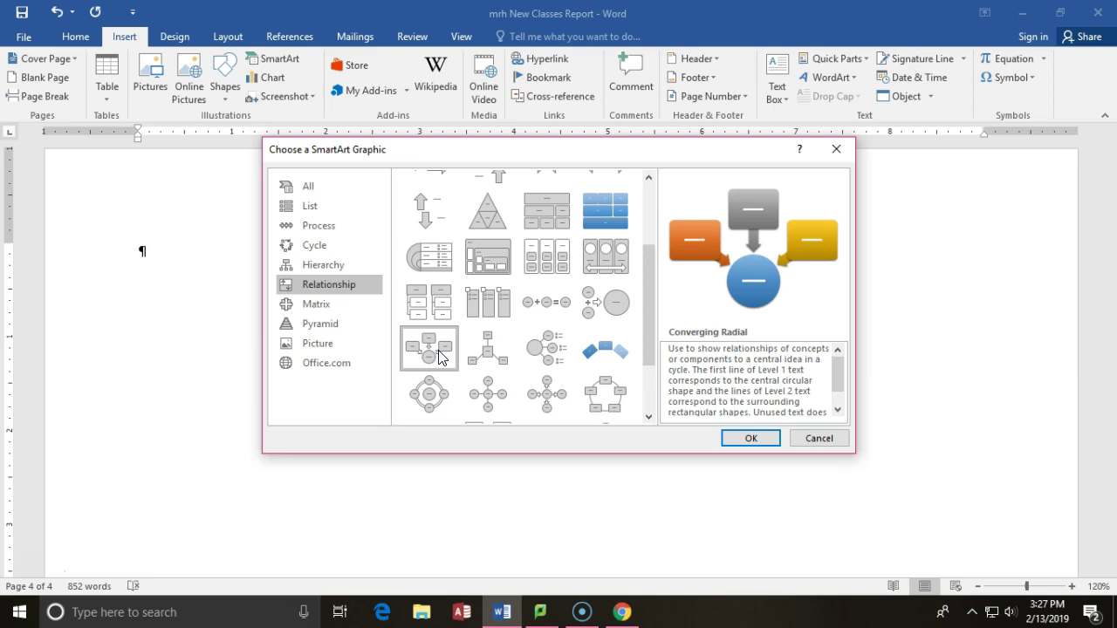
left_click(840, 400)
left_click_drag(840, 399, 835, 373)
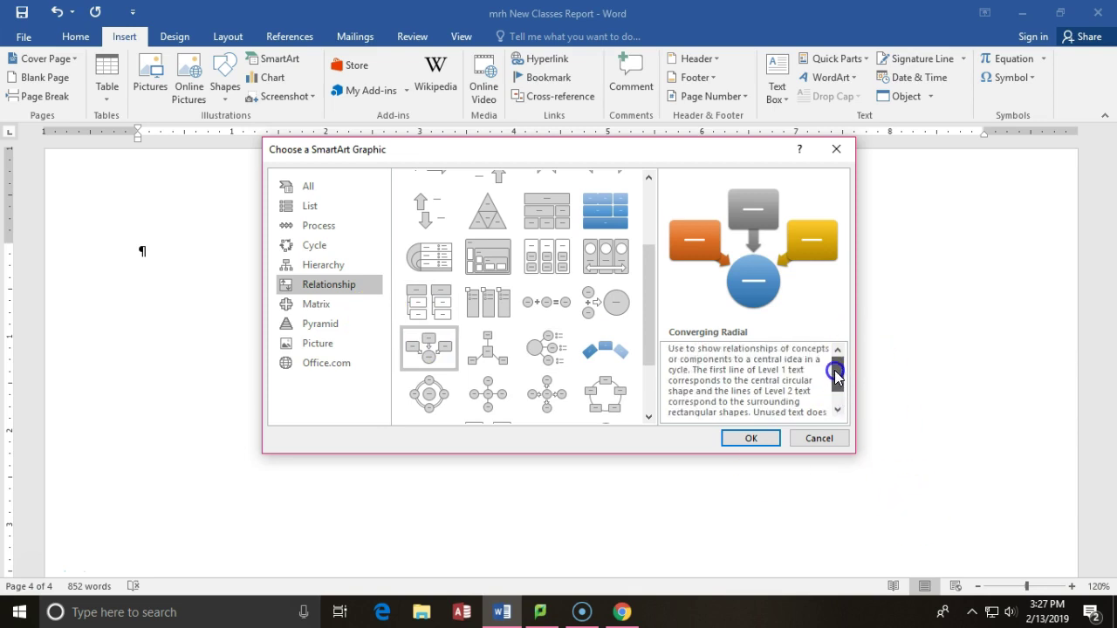
left_click(748, 439)
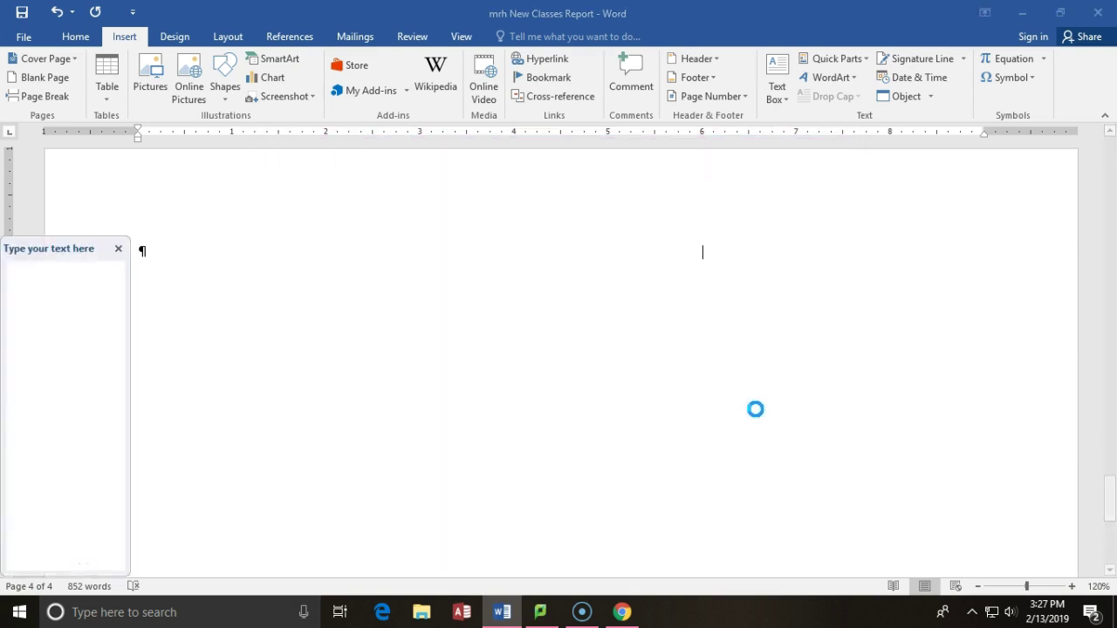
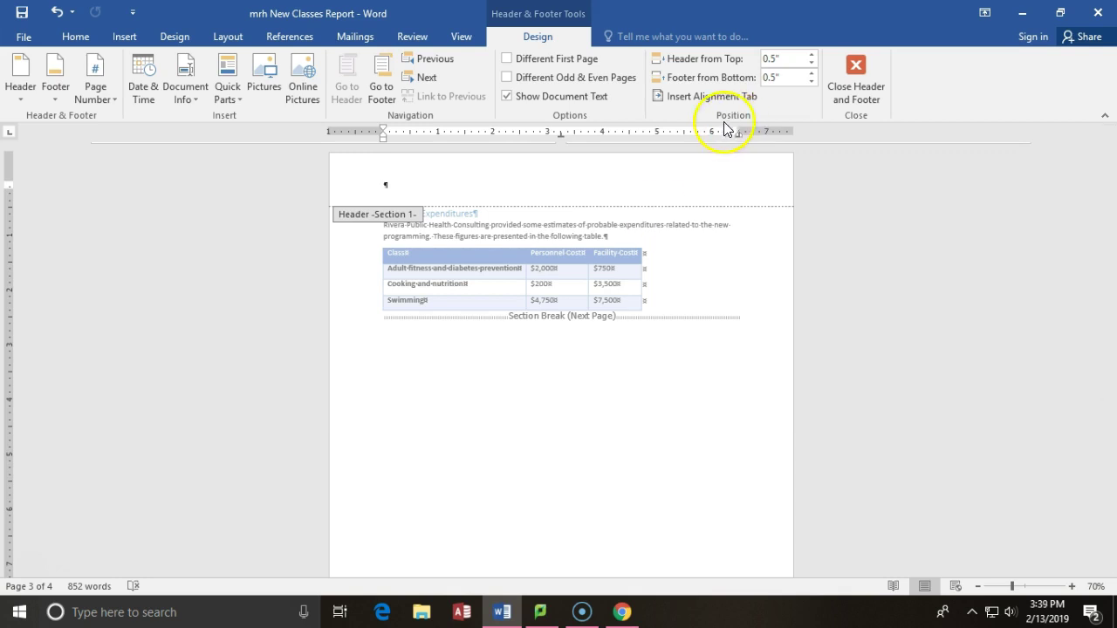
- Insert the built-in Grid header, with document title and date placeholders, in the Section 1 header
left_click(19, 98)
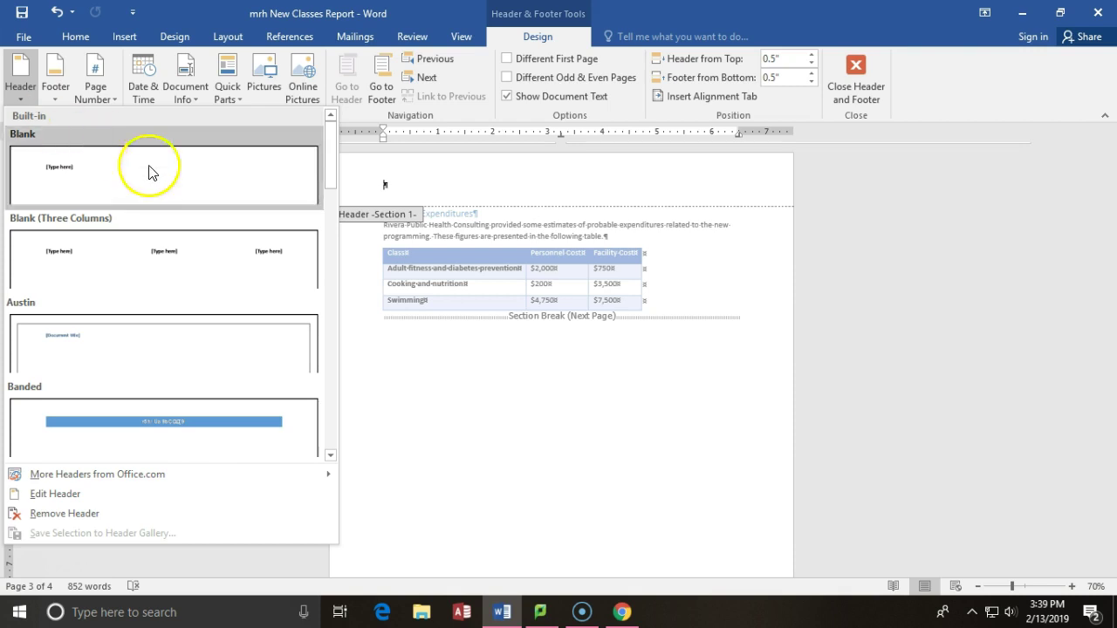
left_click_drag(331, 135, 322, 221)
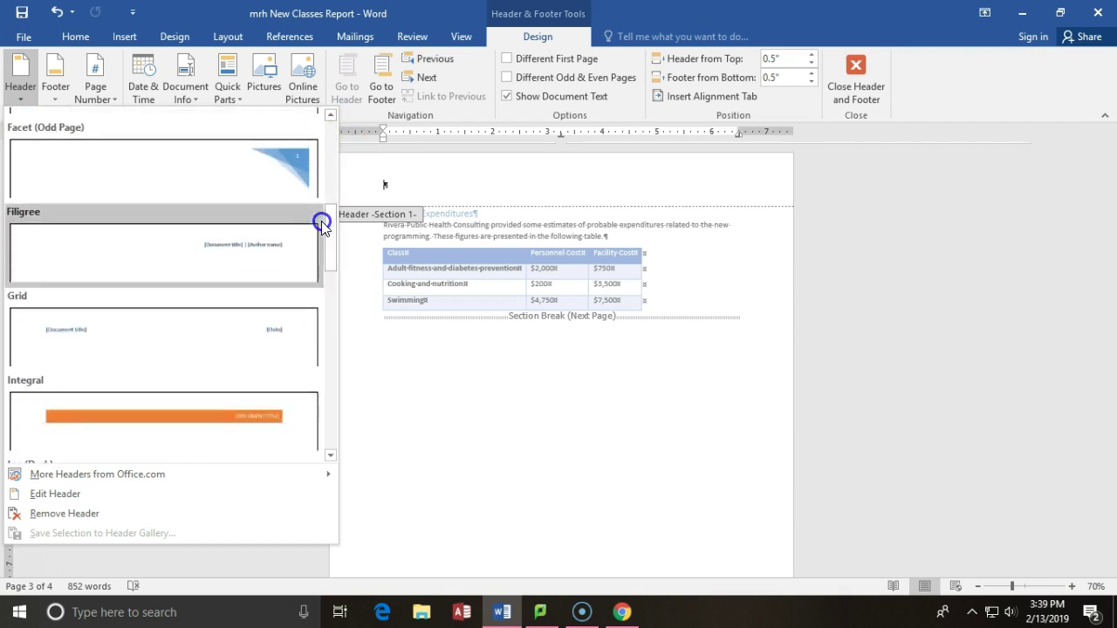
left_click(165, 341)
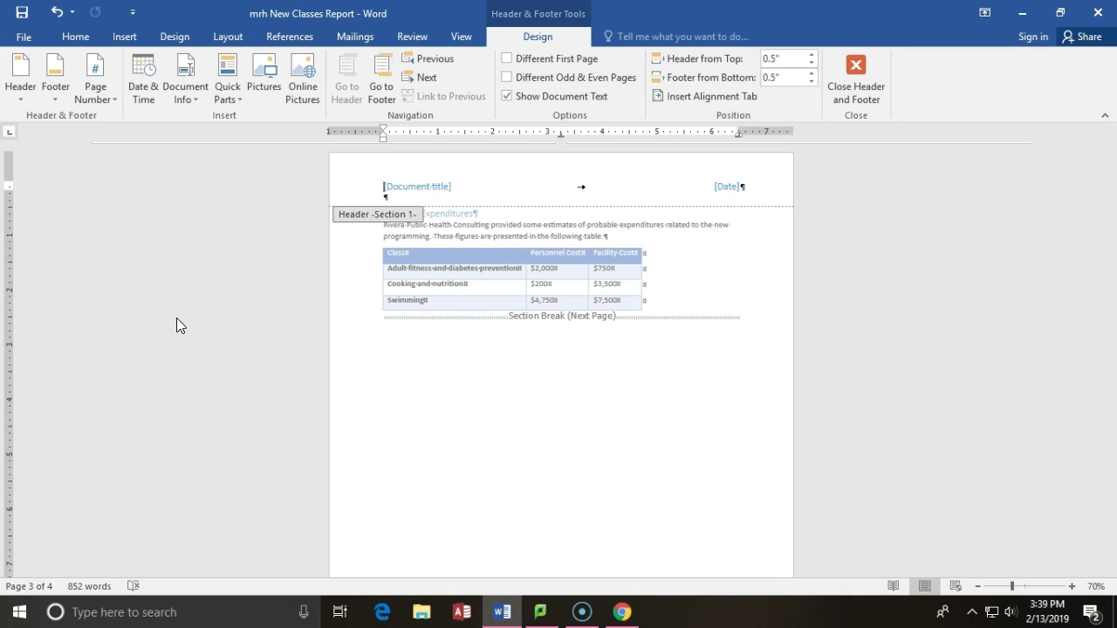
- Fill in the header's document title as "Recommendation for Classes at Vista Grande Neighborhood Center"
left_click(410, 187)
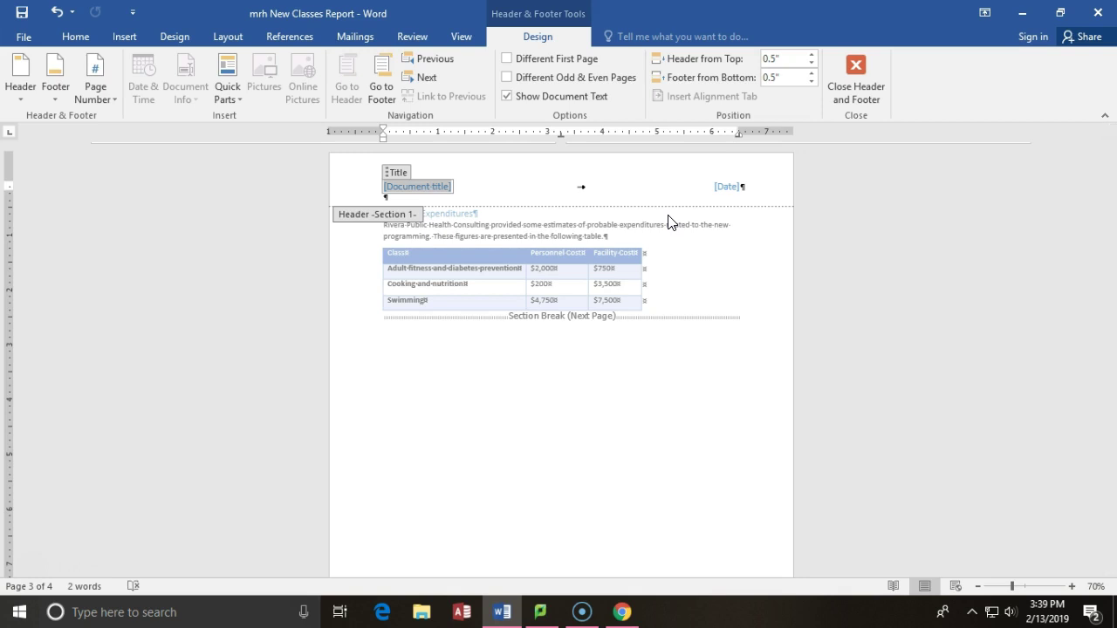
type("Recom")
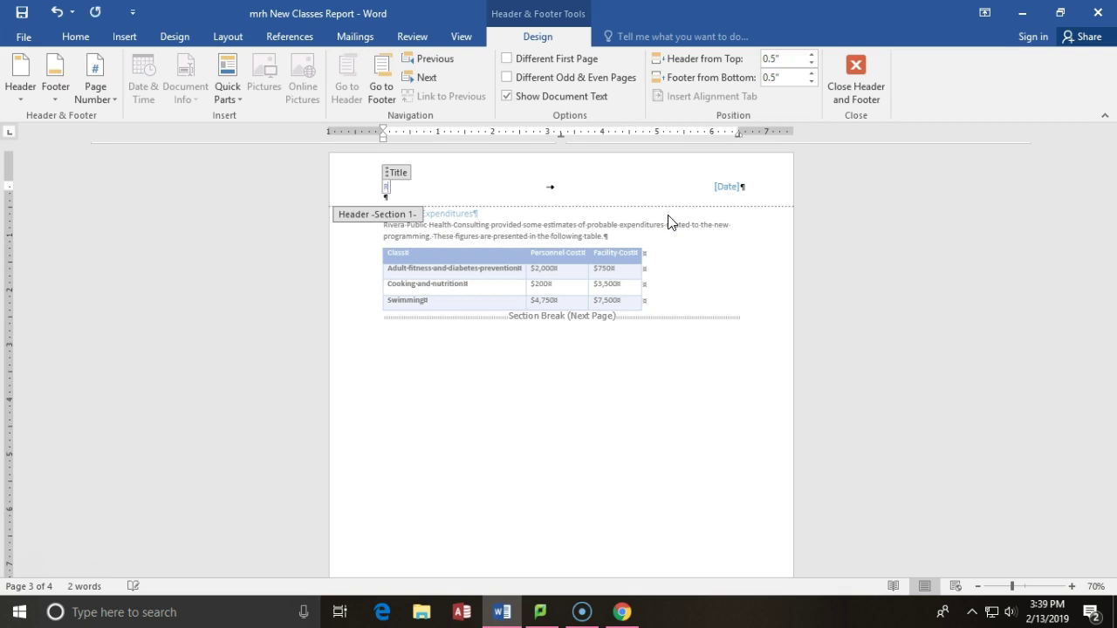
type("men")
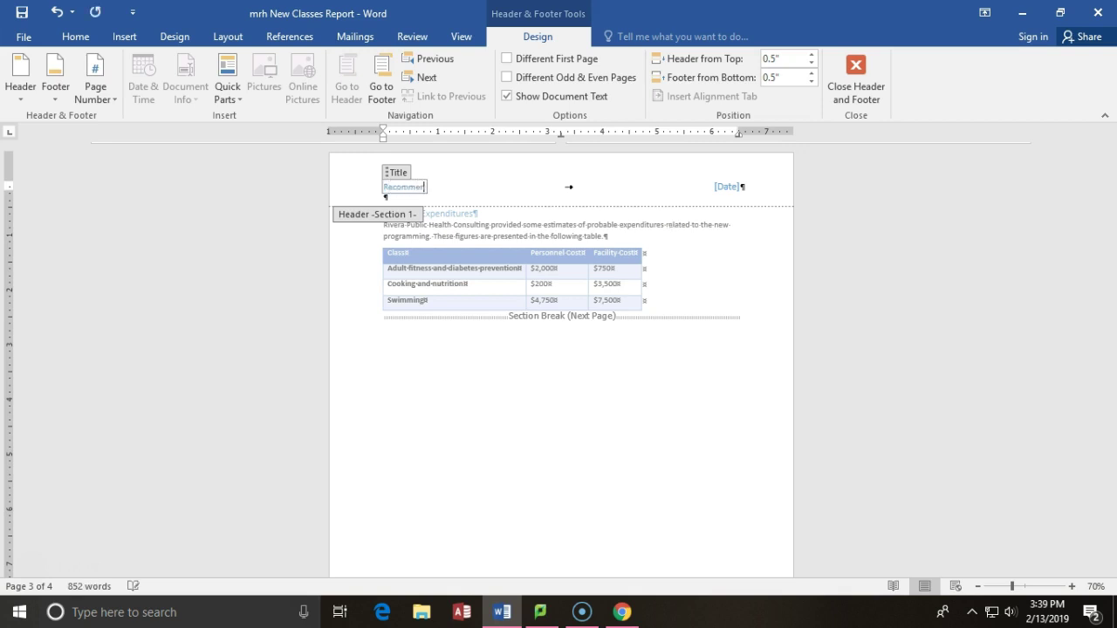
type("dation for Classes")
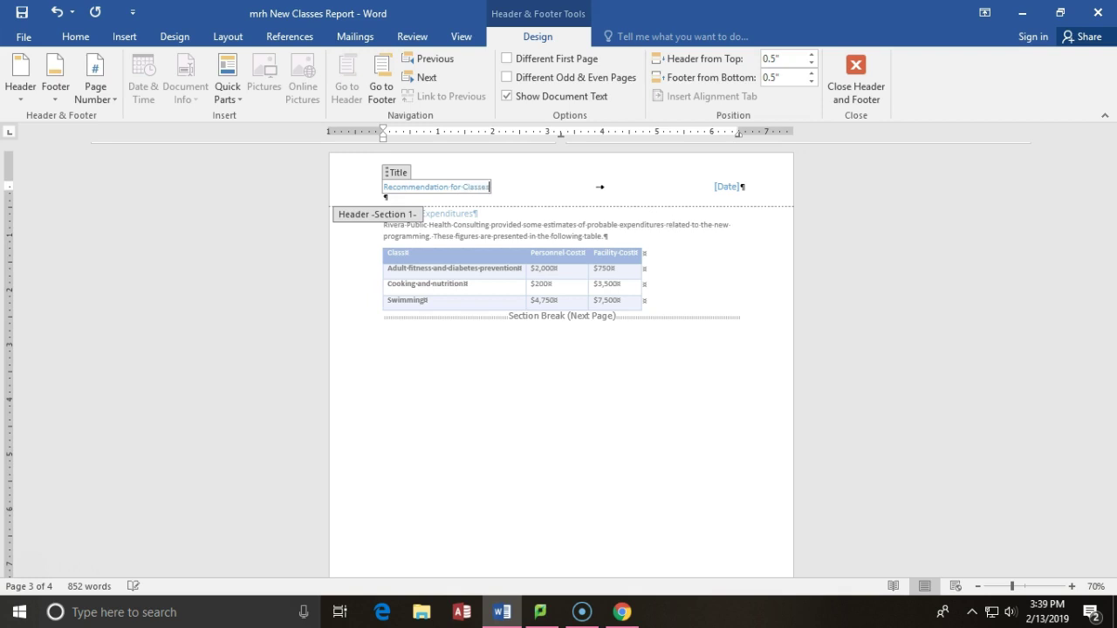
type(" at Vista Gren")
key("BackSpace")
key("BackSpace")
type("an")
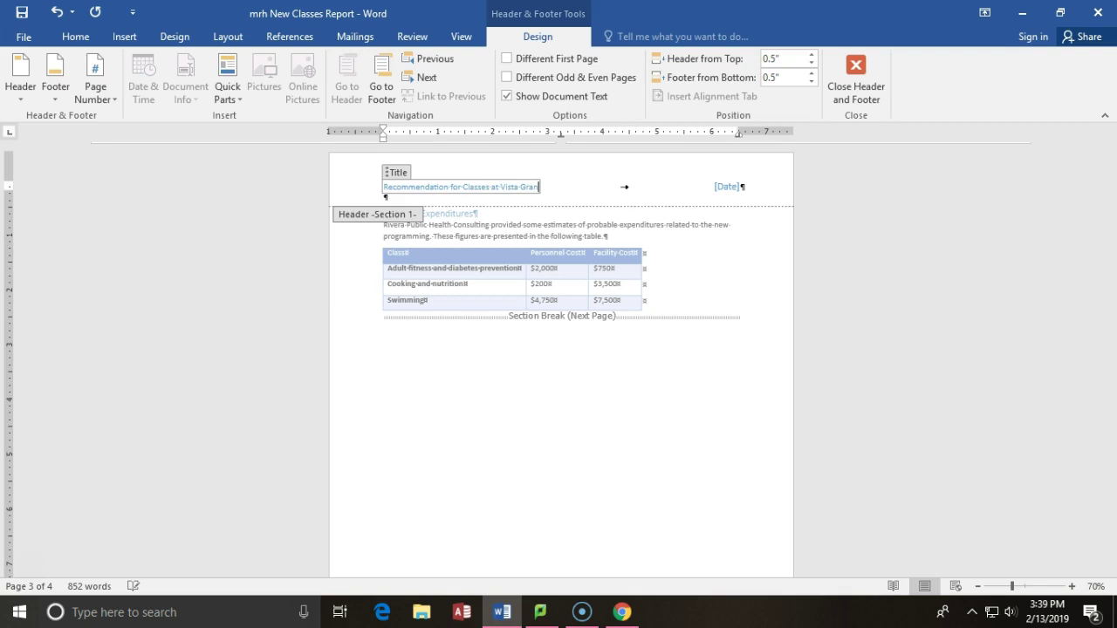
type("de Neighborhood Center")
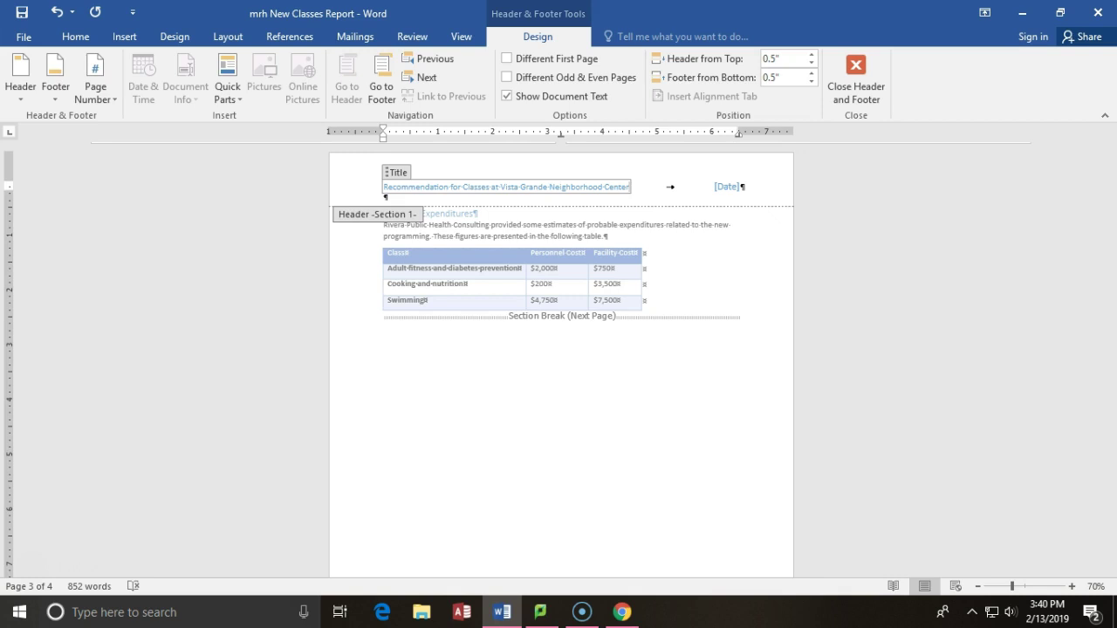
- Set the header's date to February 14, 2019 and return to the document body
left_click(723, 186)
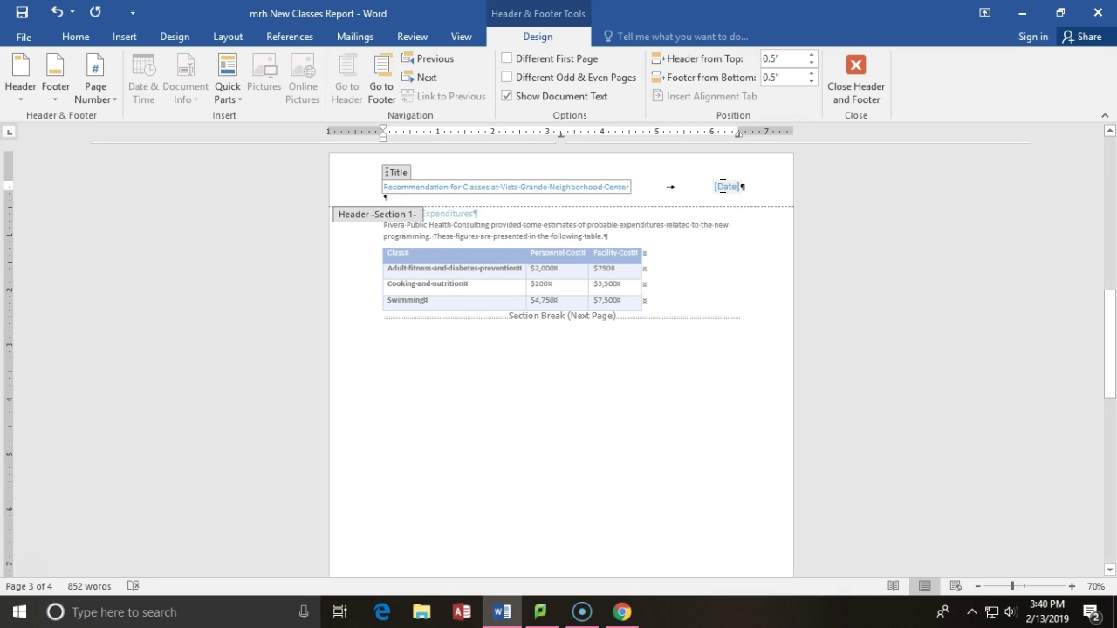
left_click(737, 186)
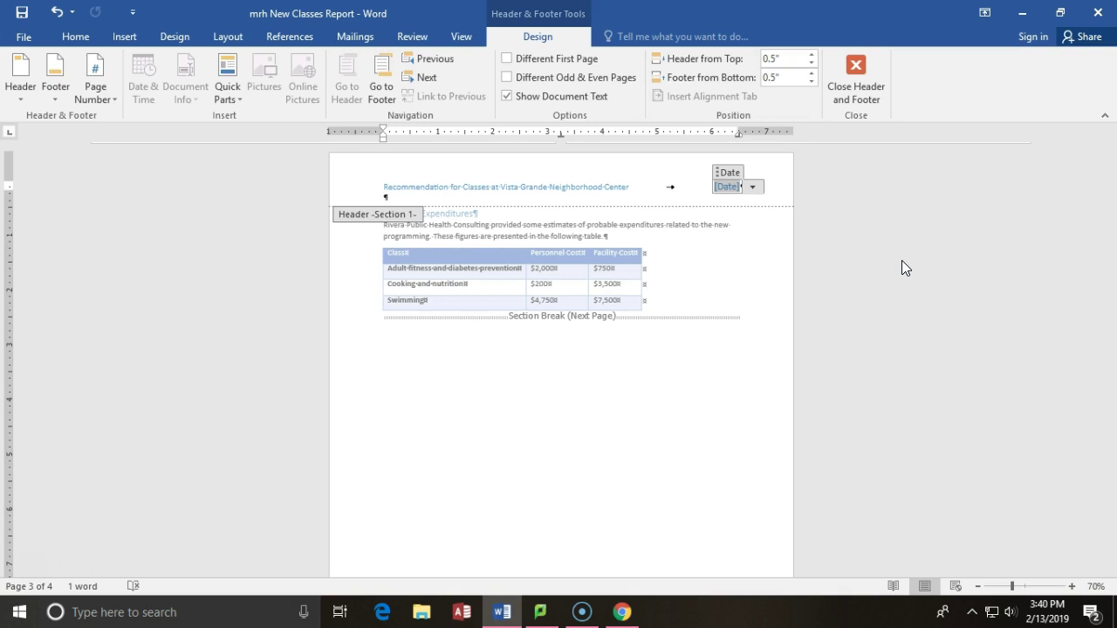
left_click(752, 188)
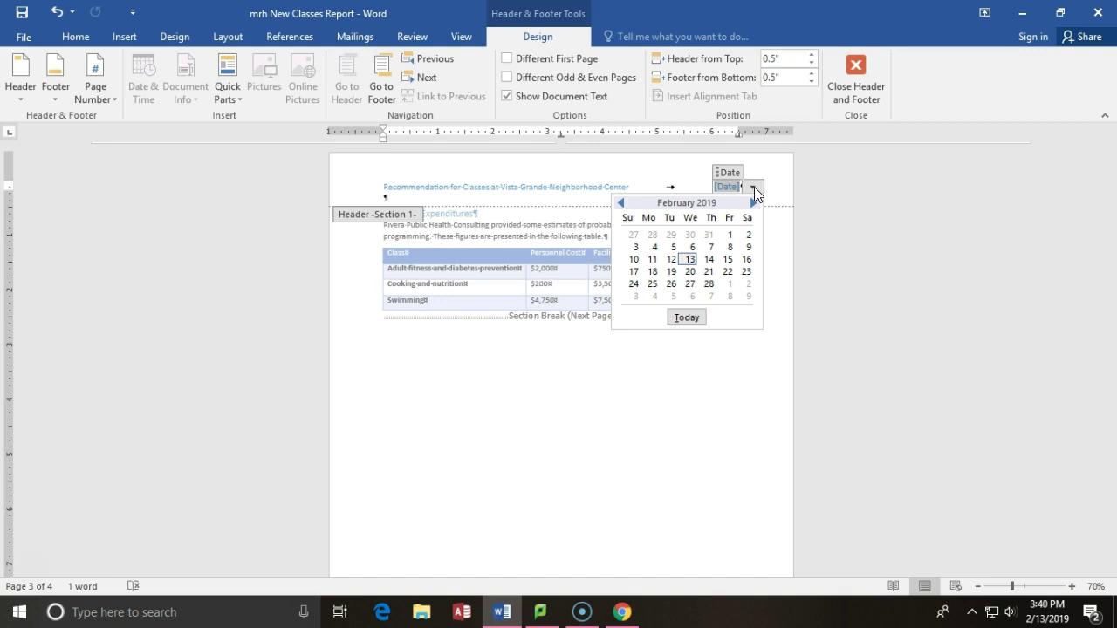
left_click(708, 260)
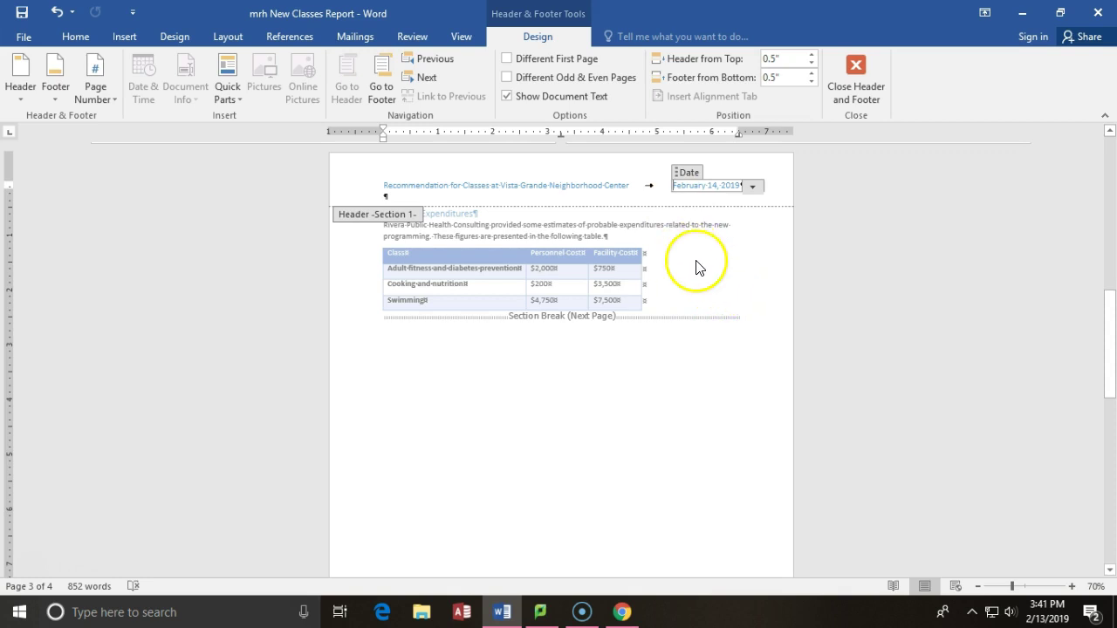
left_click(855, 70)
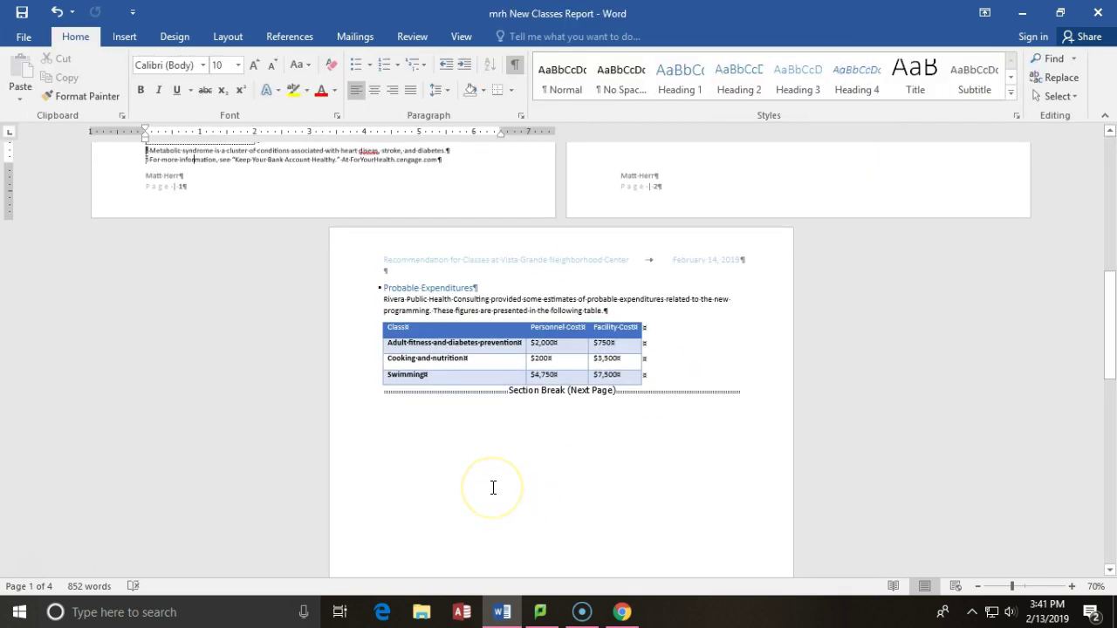
- Review the headers and footers from the expenditures page to the SmartArt page, and reduce the view to 20% to examine the whole report
scroll(493, 487, "down", 10)
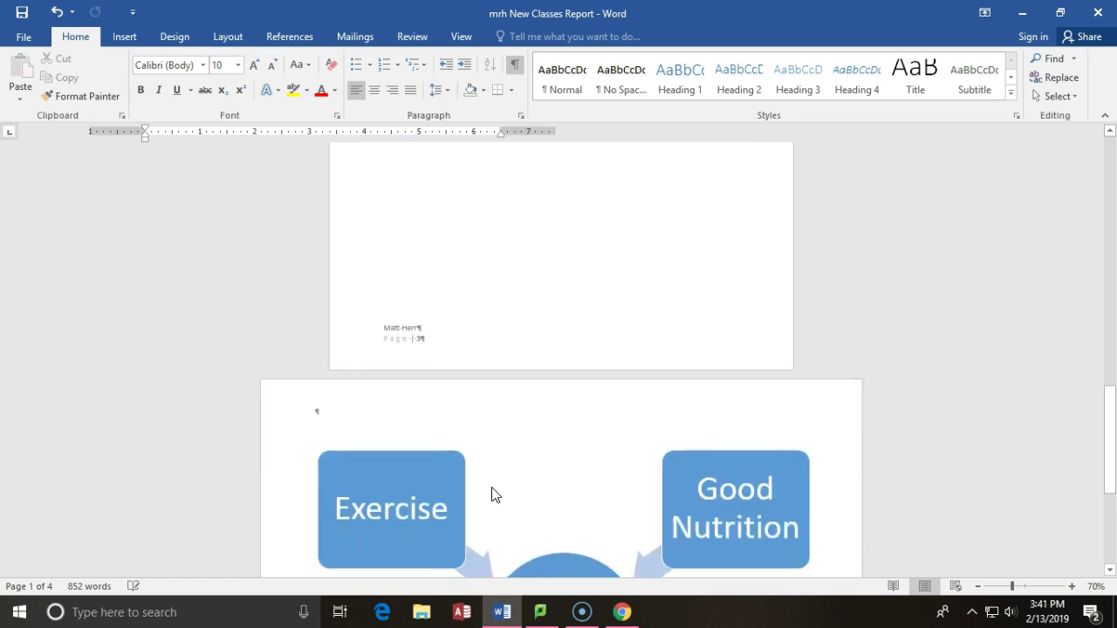
scroll(492, 488, "down", 8)
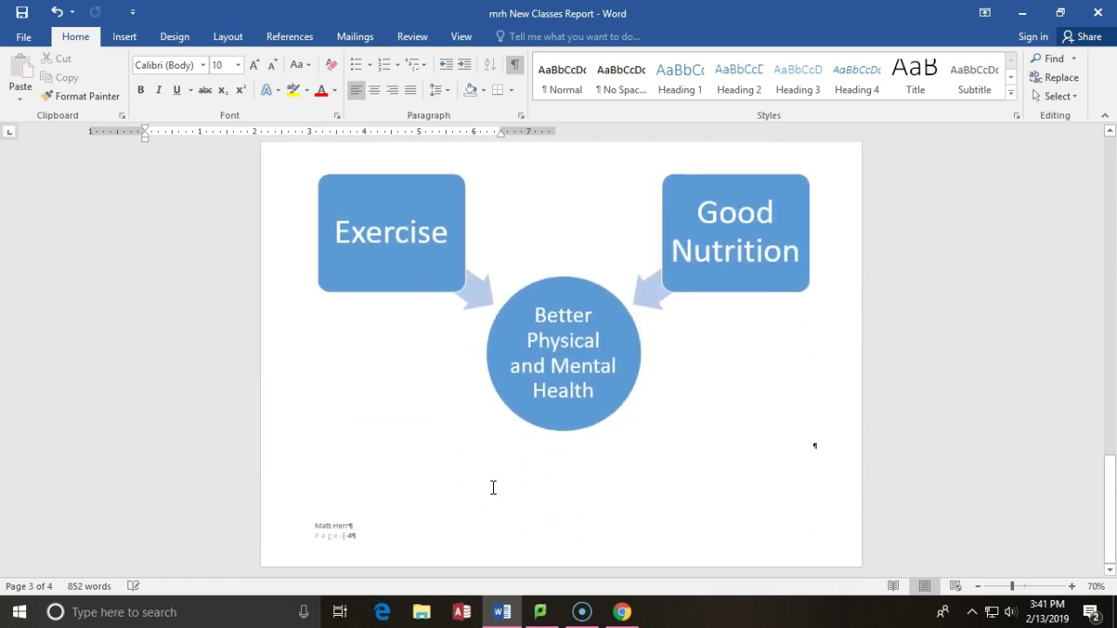
scroll(493, 487, "up", 5)
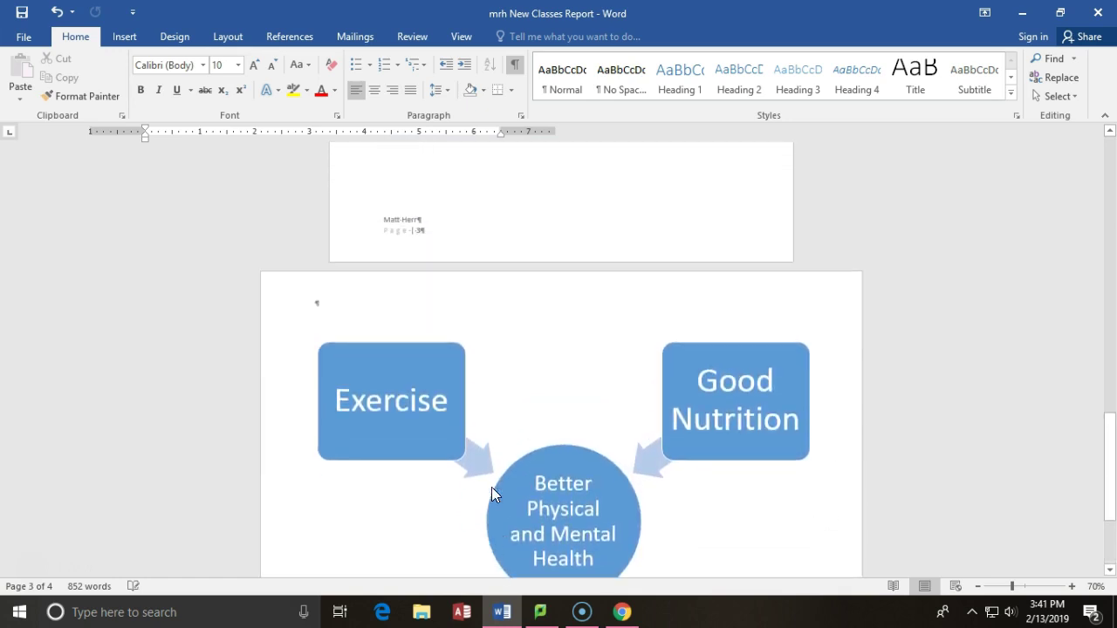
scroll(493, 494, "down", 2)
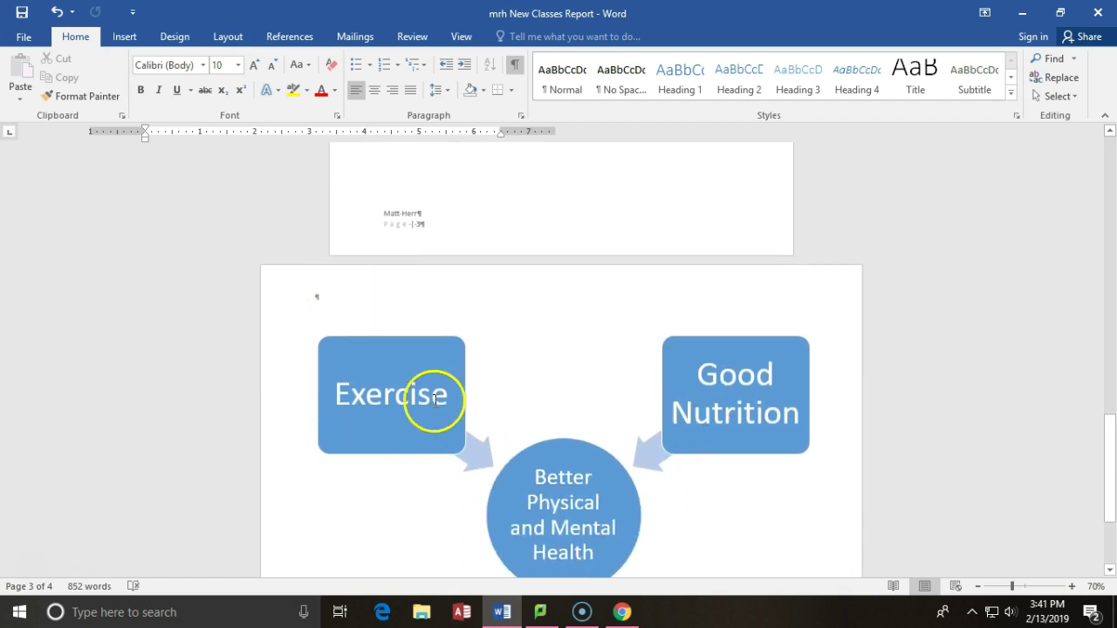
scroll(611, 459, "up", 3)
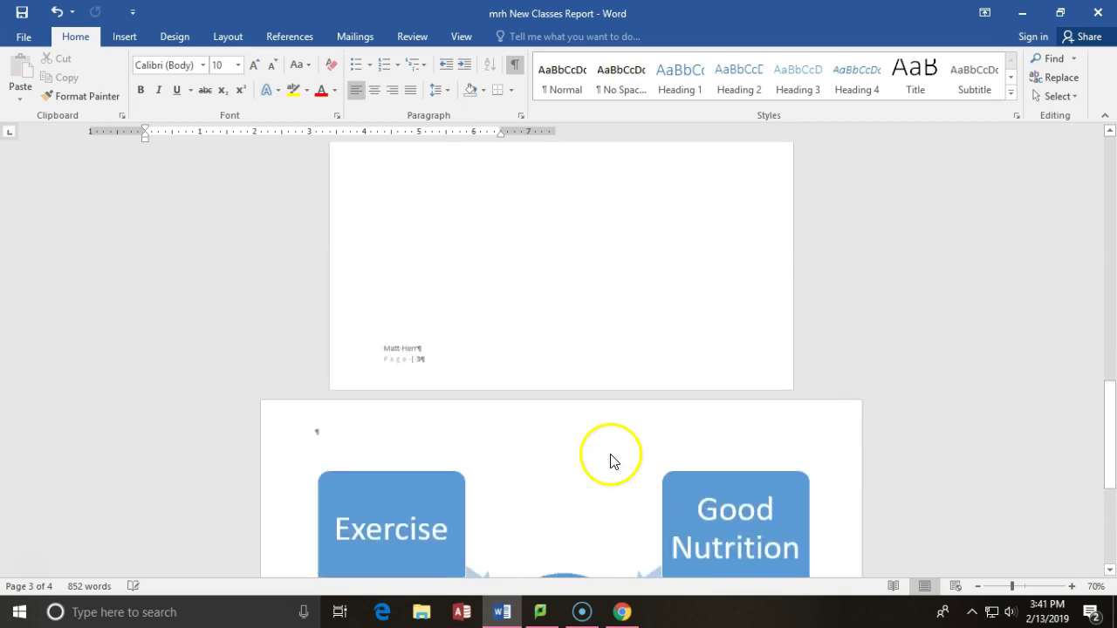
scroll(611, 461, "up", 6)
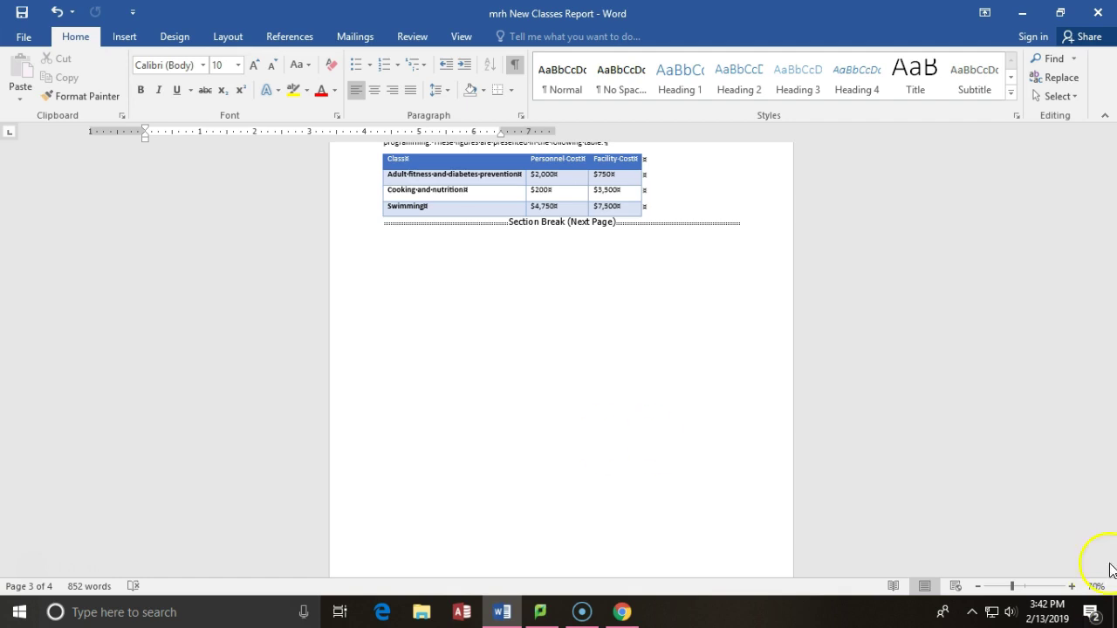
left_click(978, 587)
left_click(978, 586)
left_click(978, 587)
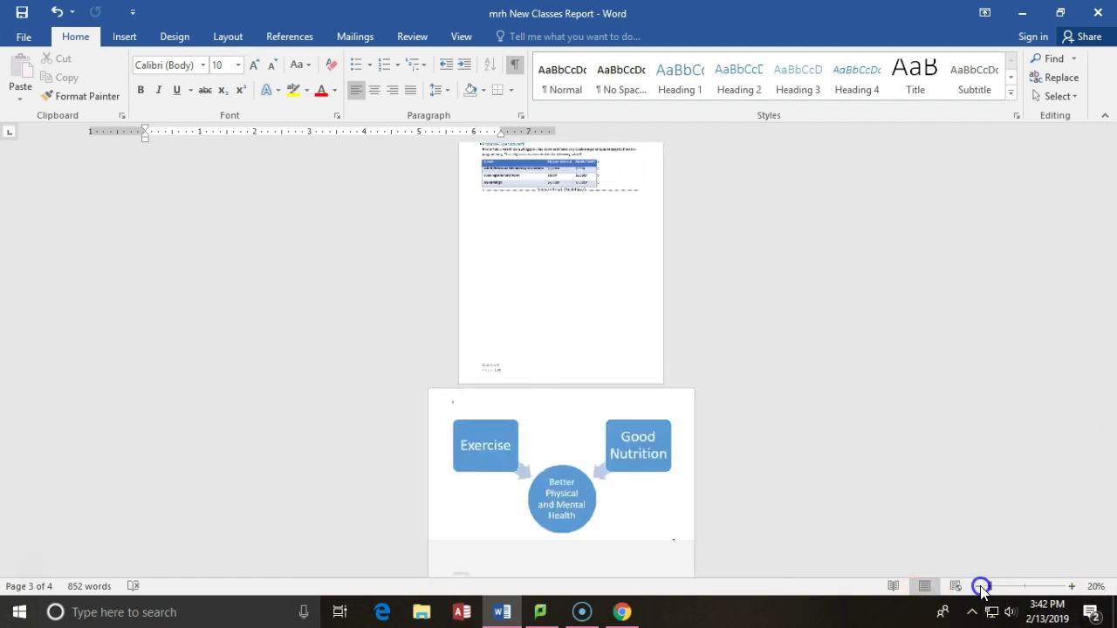
left_click(978, 586)
left_click(978, 586)
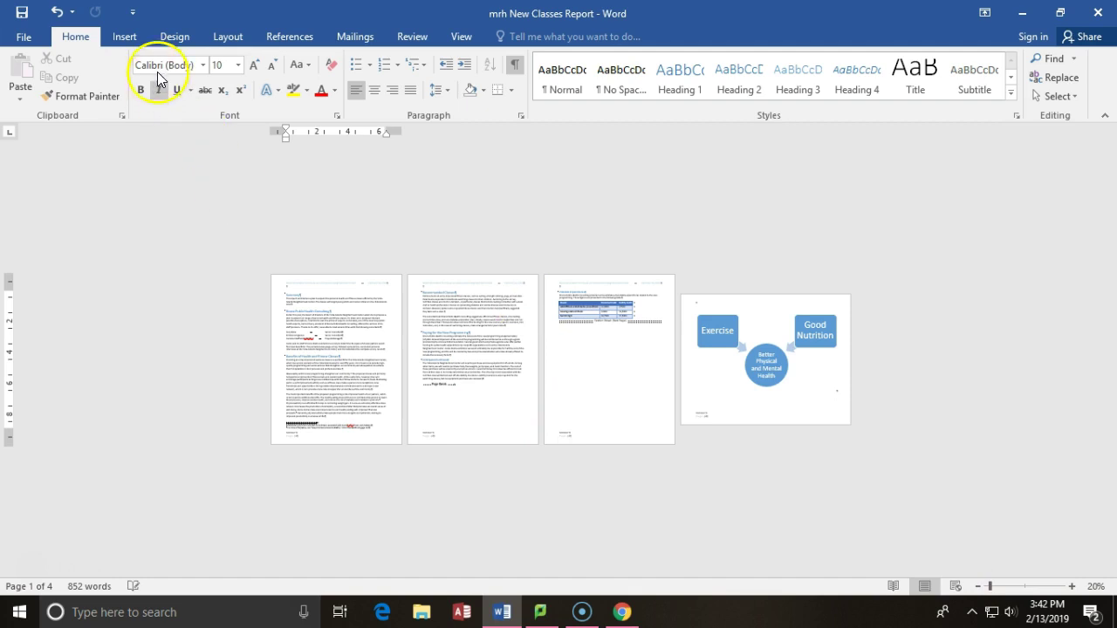
- Insert the built-in Grid cover page at the beginning of the report
left_click(126, 36)
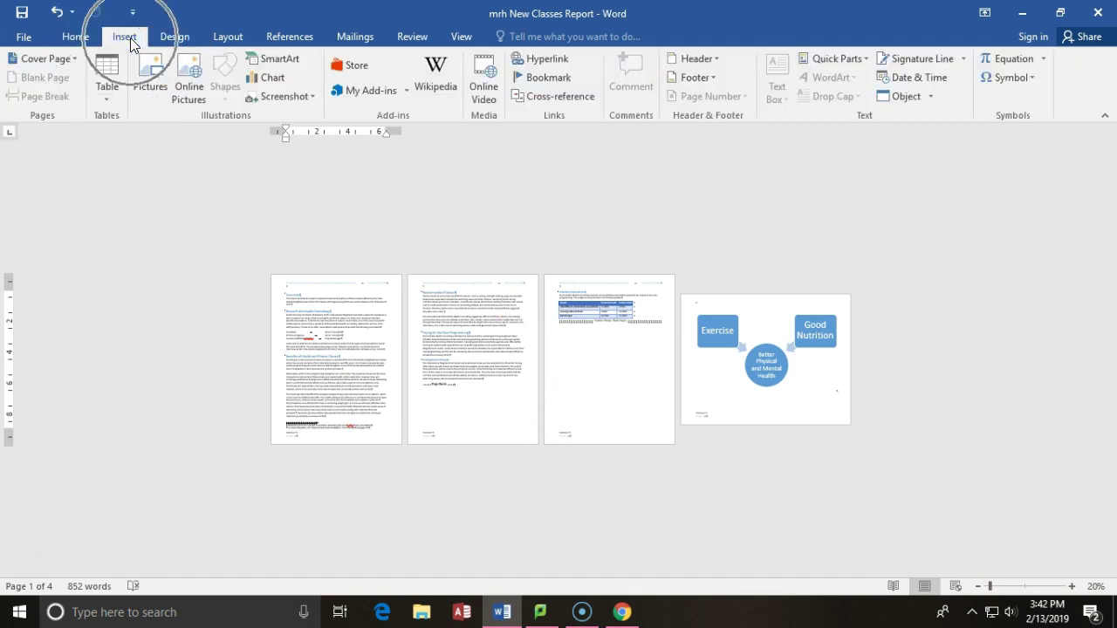
left_click(71, 59)
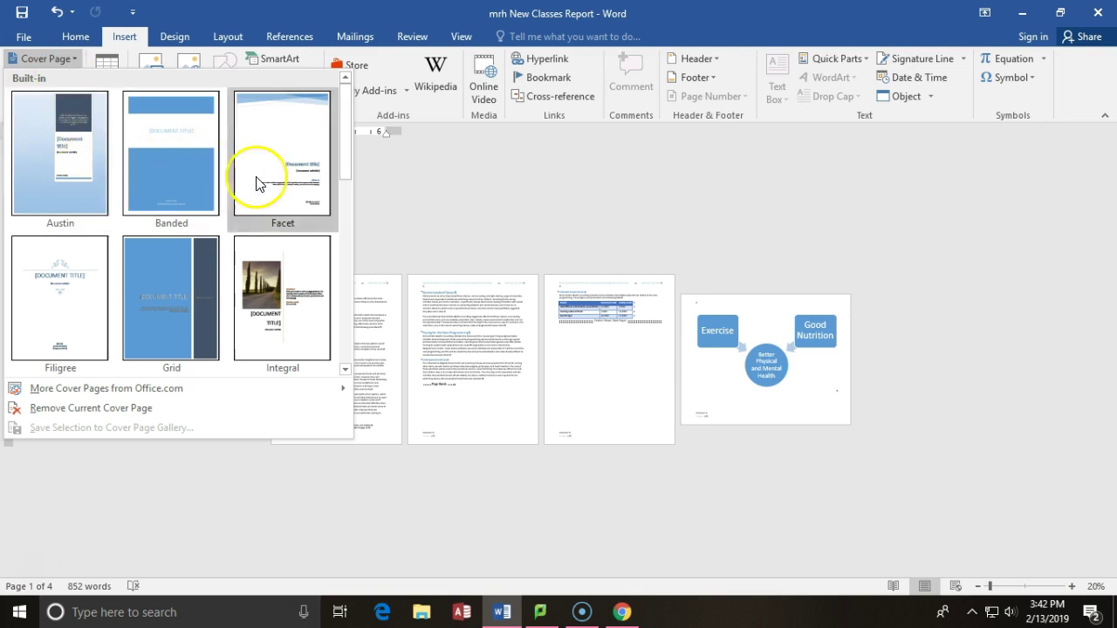
left_click_drag(340, 149, 346, 288)
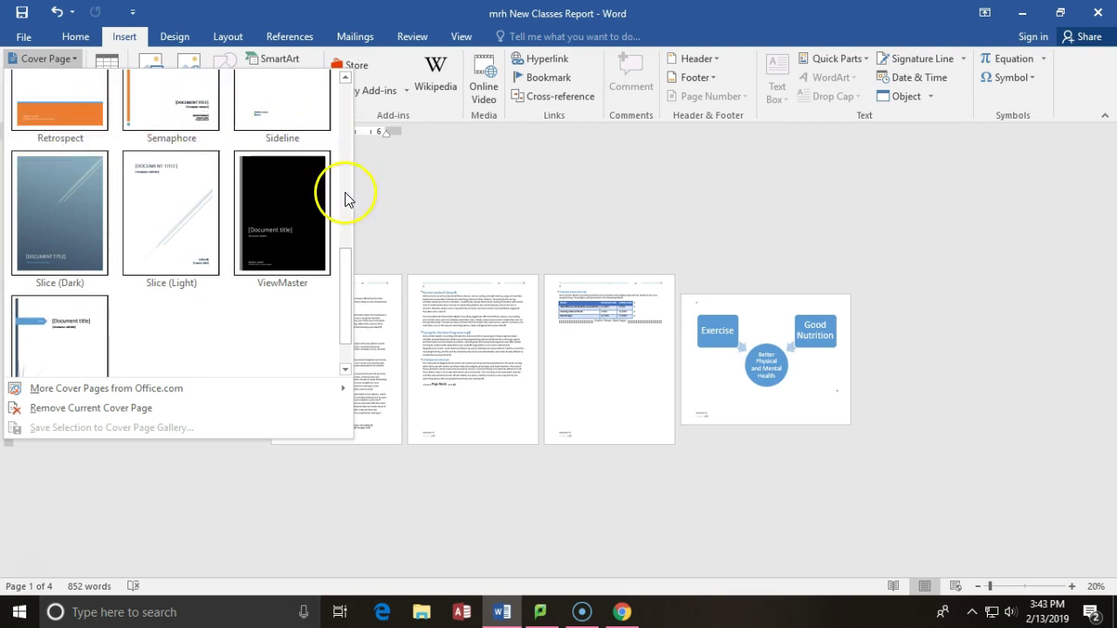
left_click_drag(347, 267, 350, 153)
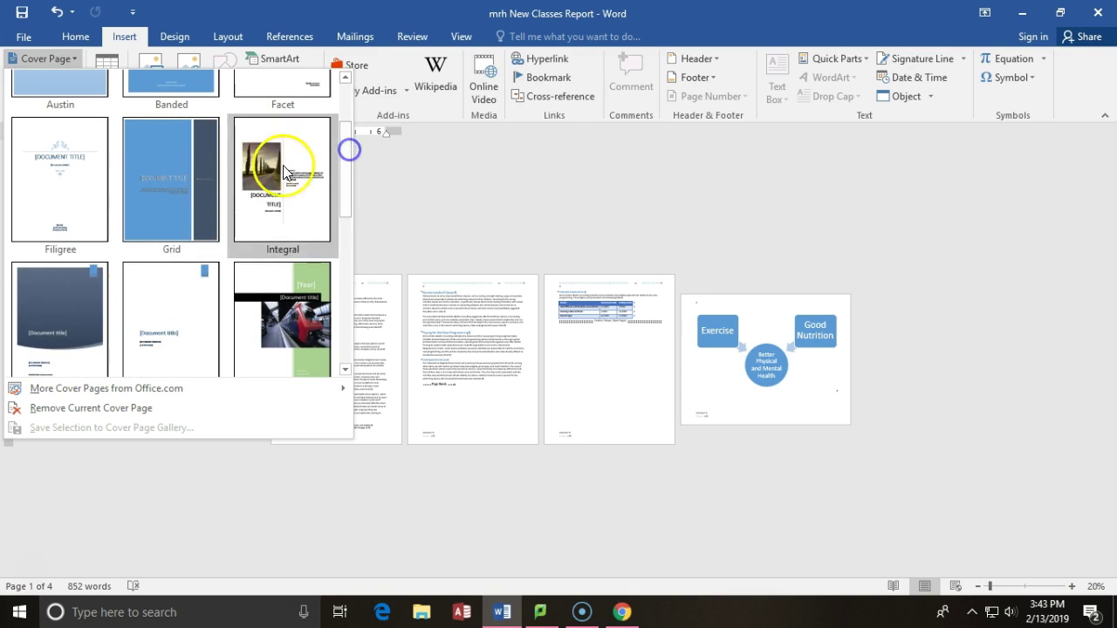
left_click(167, 190)
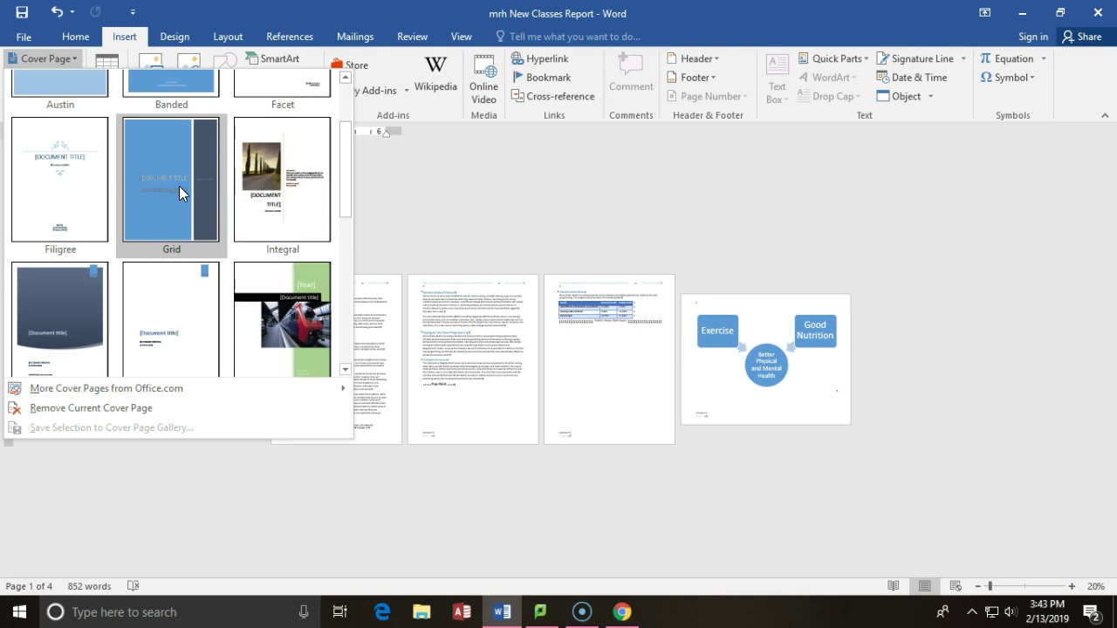
left_click(174, 190)
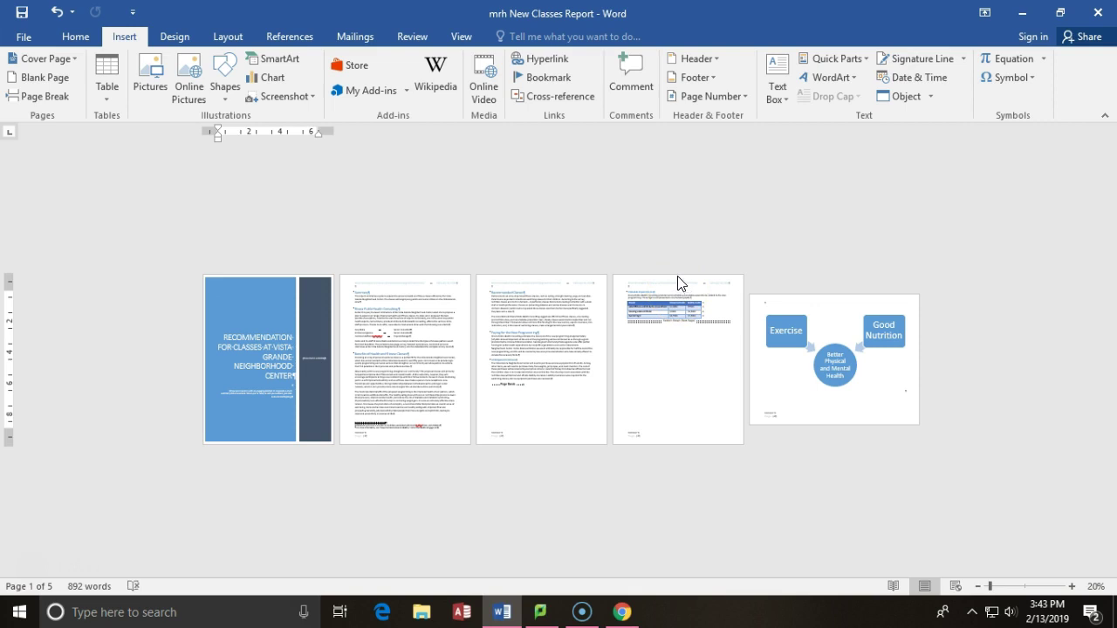
- Enlarge the view to 100% and examine the title, subtitle and abstract areas of the new cover page
left_click(1072, 586)
left_click(1072, 586)
left_click(1072, 586)
left_click(1072, 586)
left_click(1072, 586)
left_click(1073, 587)
left_click(1073, 587)
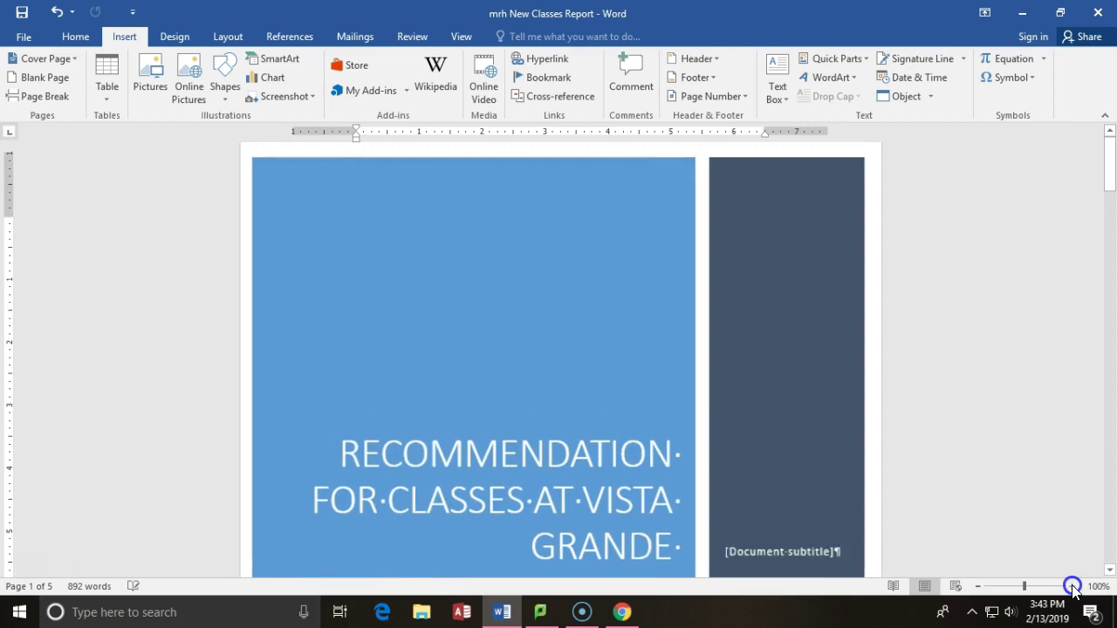
left_click(1072, 586)
scroll(942, 461, "down", 3)
scroll(943, 461, "up", 4)
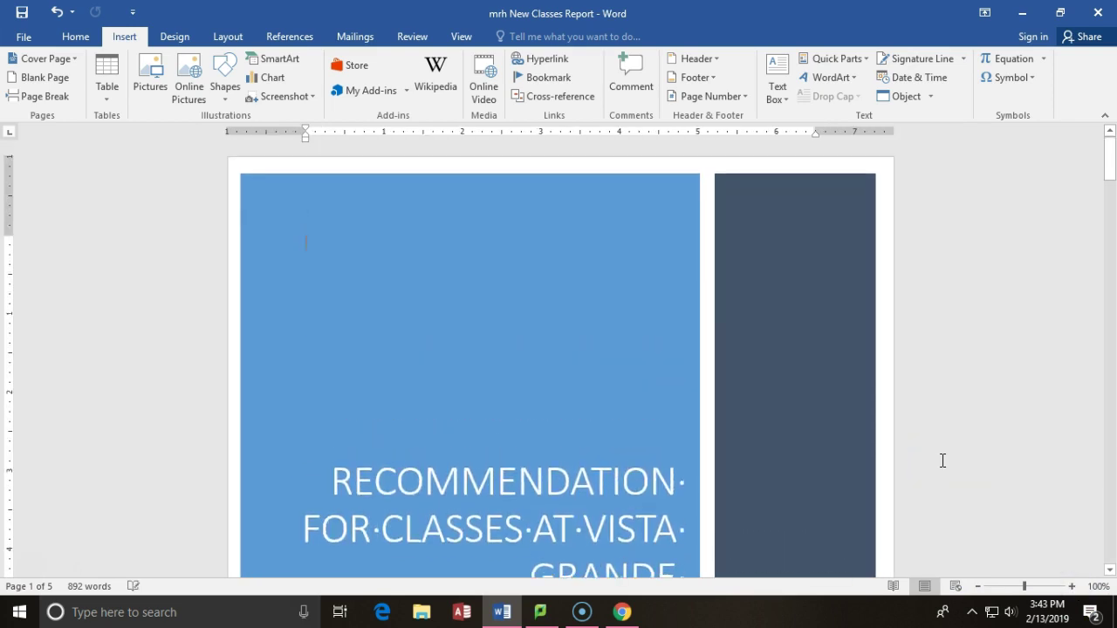
scroll(943, 461, "down", 3)
scroll(943, 460, "down", 1)
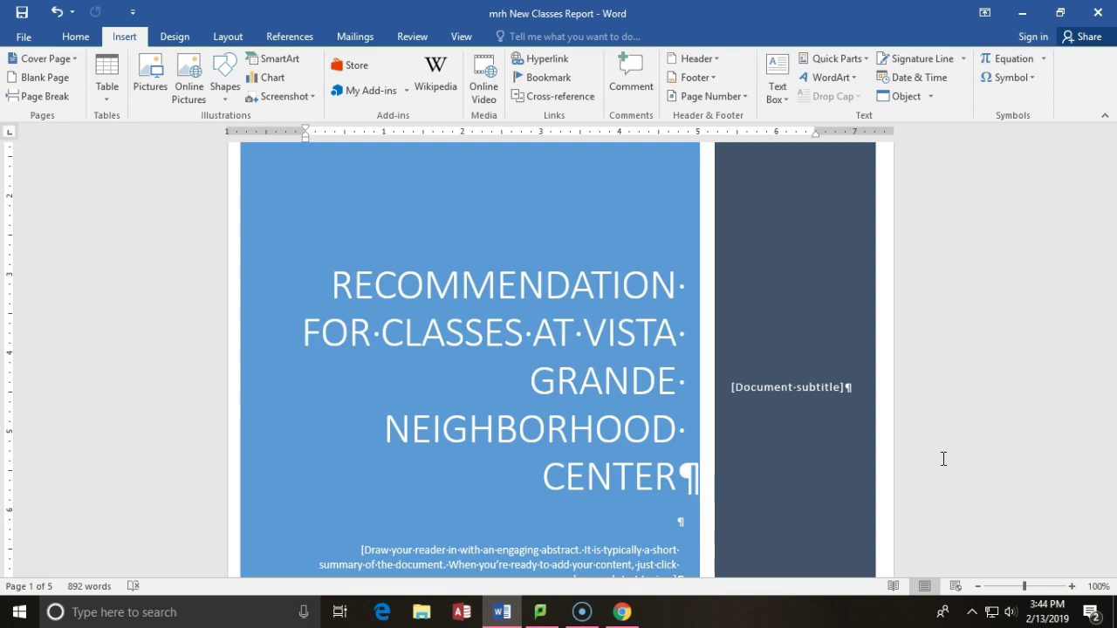
- Fill in the cover page's document subtitle as "Rivera Public Health Consulting"
left_click(790, 385)
left_click(790, 385)
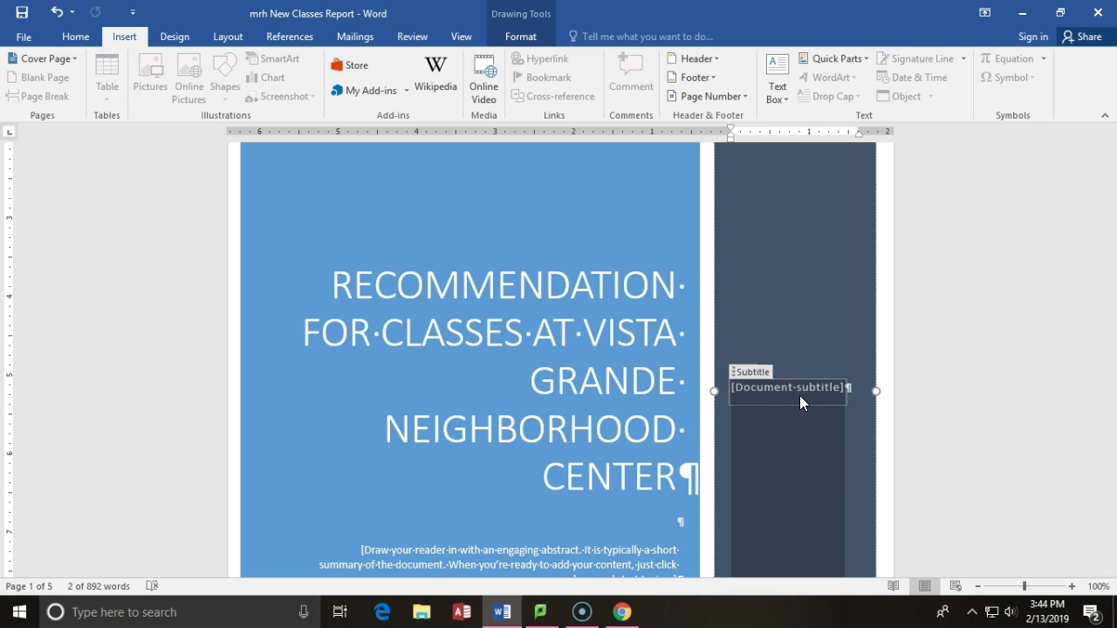
type("Rivera Publi")
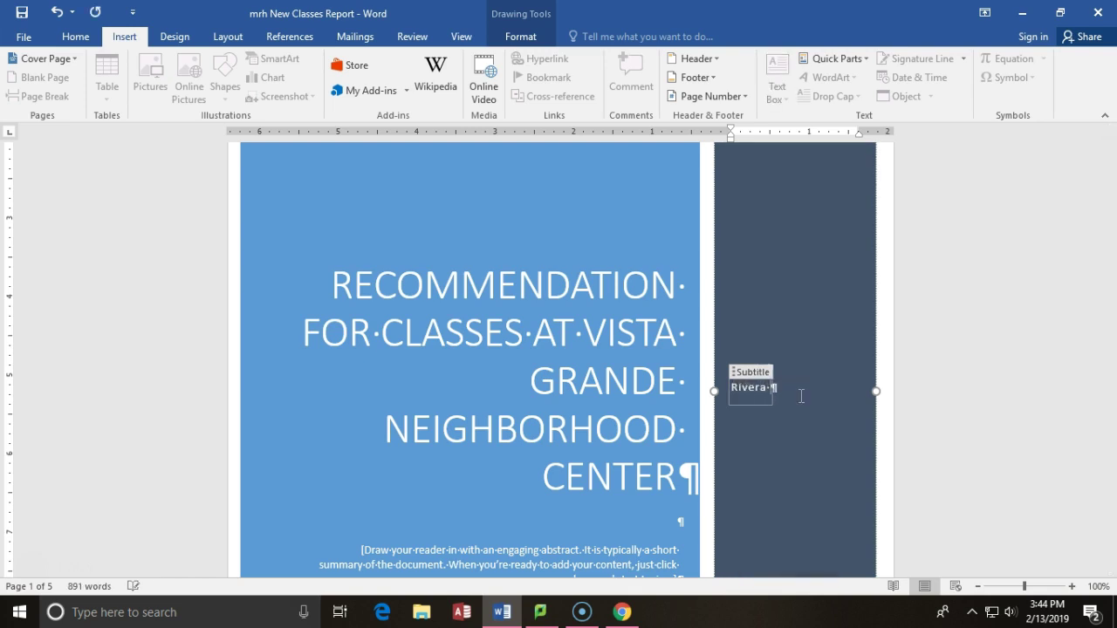
type("c ")
type("Halth")
key("BackSpace")
key("BackSpace")
key("BackSpace")
key("BackSpace")
key("BackSpace")
type("ealth Consulting")
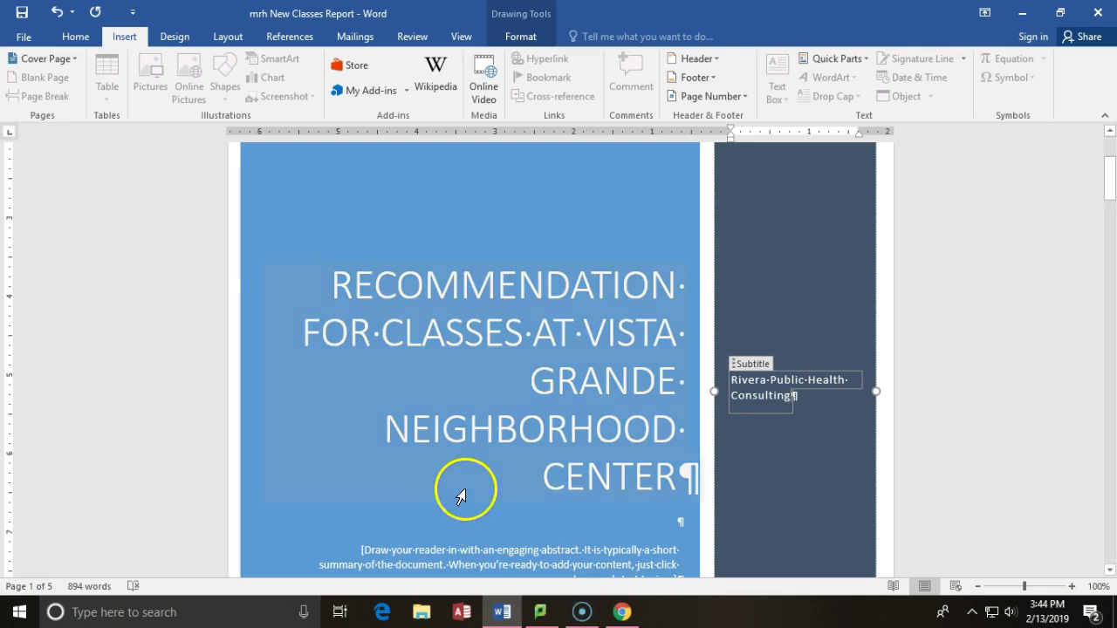
- Remove the Abstract content control with its placeholder text from the cover page
scroll(445, 476, "down", 3)
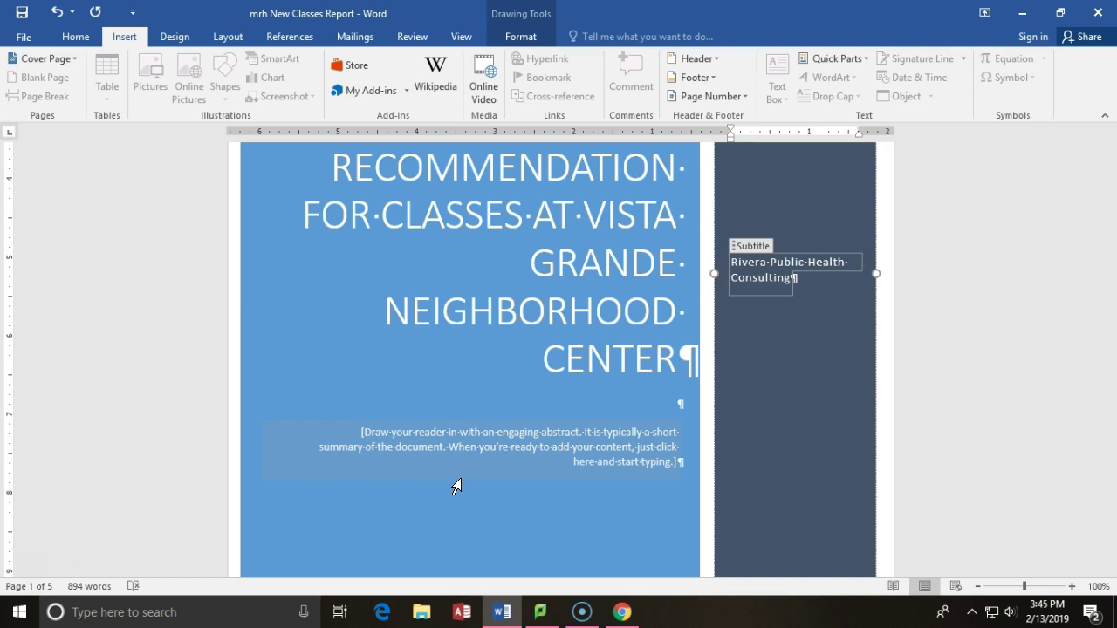
left_click(452, 434)
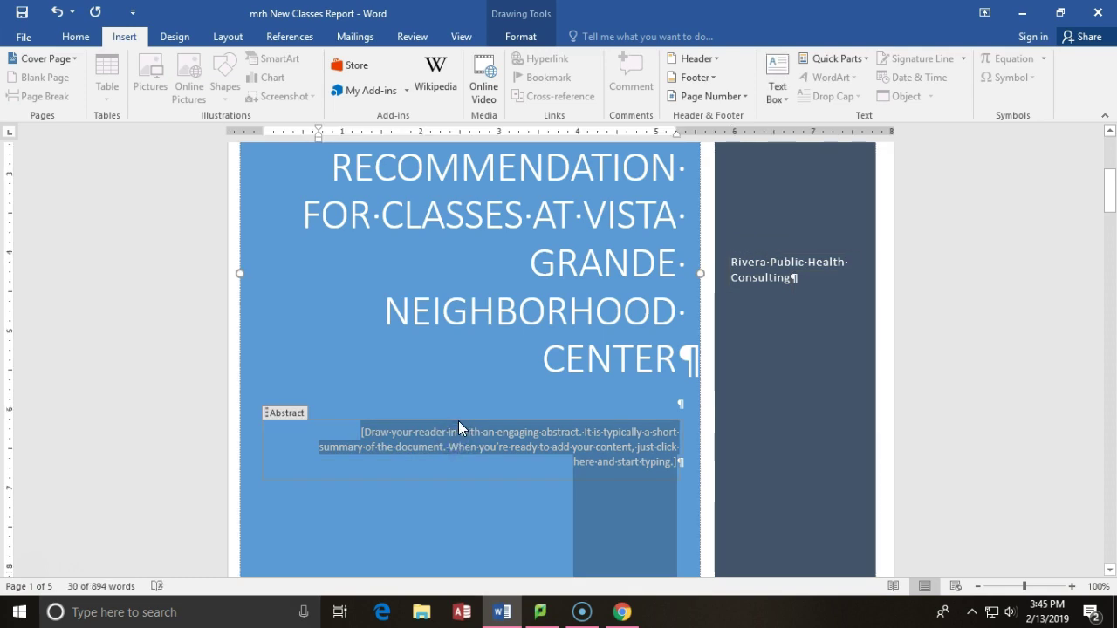
left_click_drag(459, 421, 493, 437)
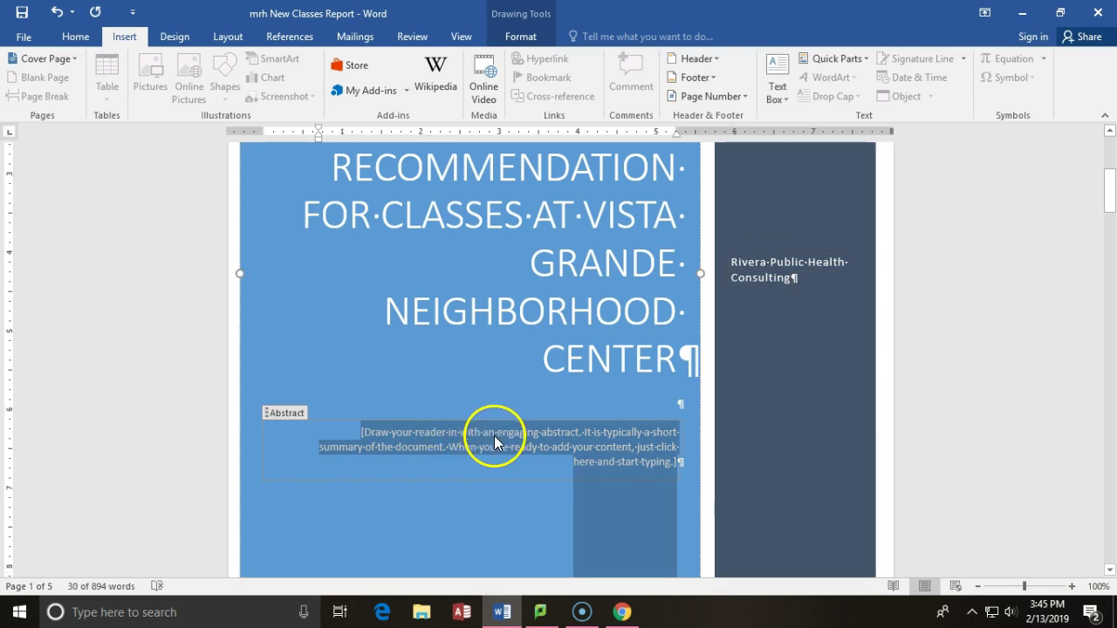
right_click(493, 441)
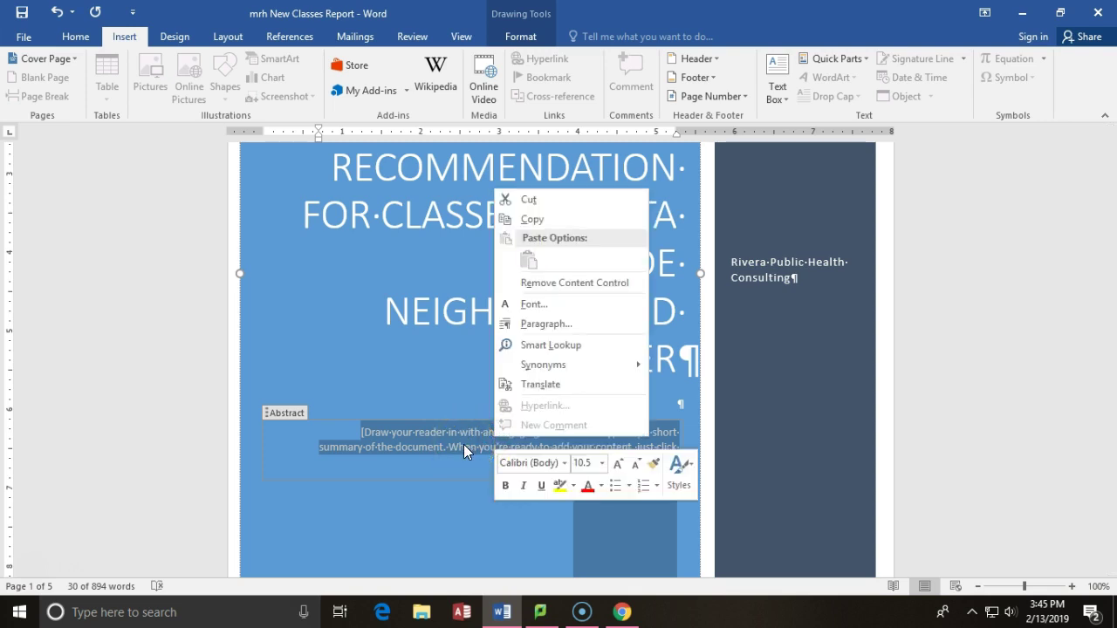
left_click(540, 283)
left_click(551, 553)
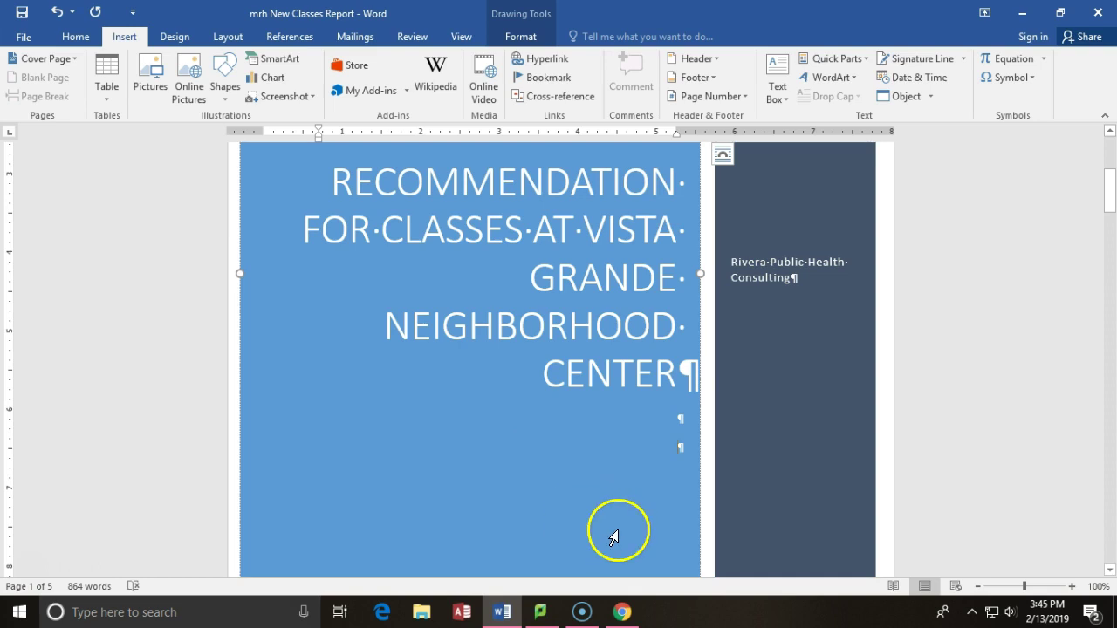
- Reduce the view to 30% to examine the whole report's page layout, including the cover page
left_click(977, 587)
left_click(977, 587)
left_click(978, 587)
left_click(977, 587)
left_click(977, 587)
left_click(977, 587)
left_click(977, 587)
left_click(977, 588)
left_click(978, 588)
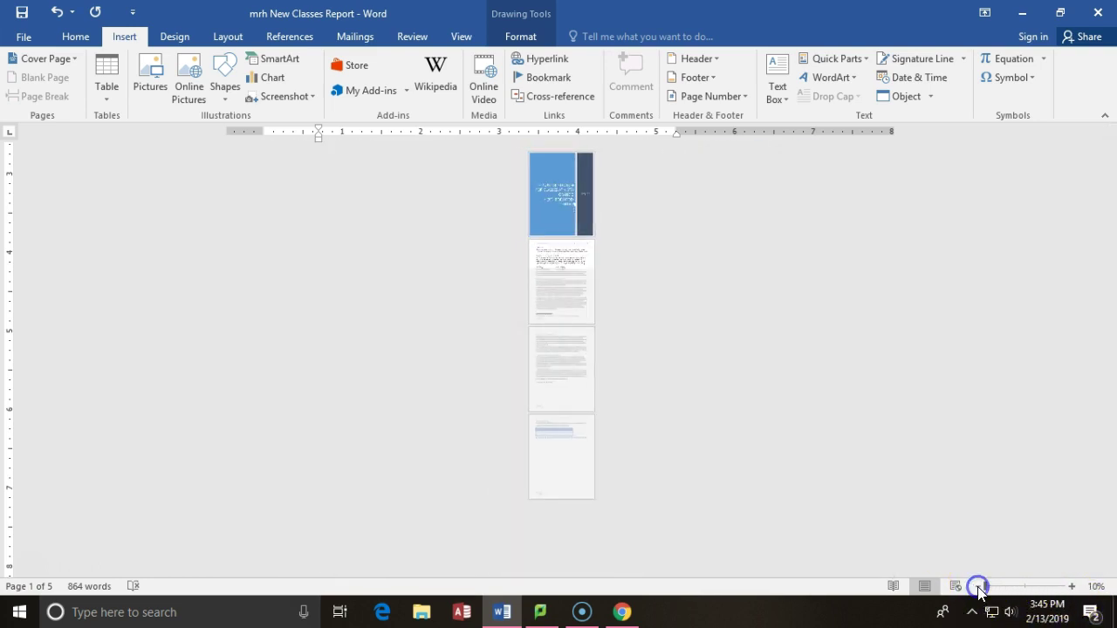
left_click(1071, 586)
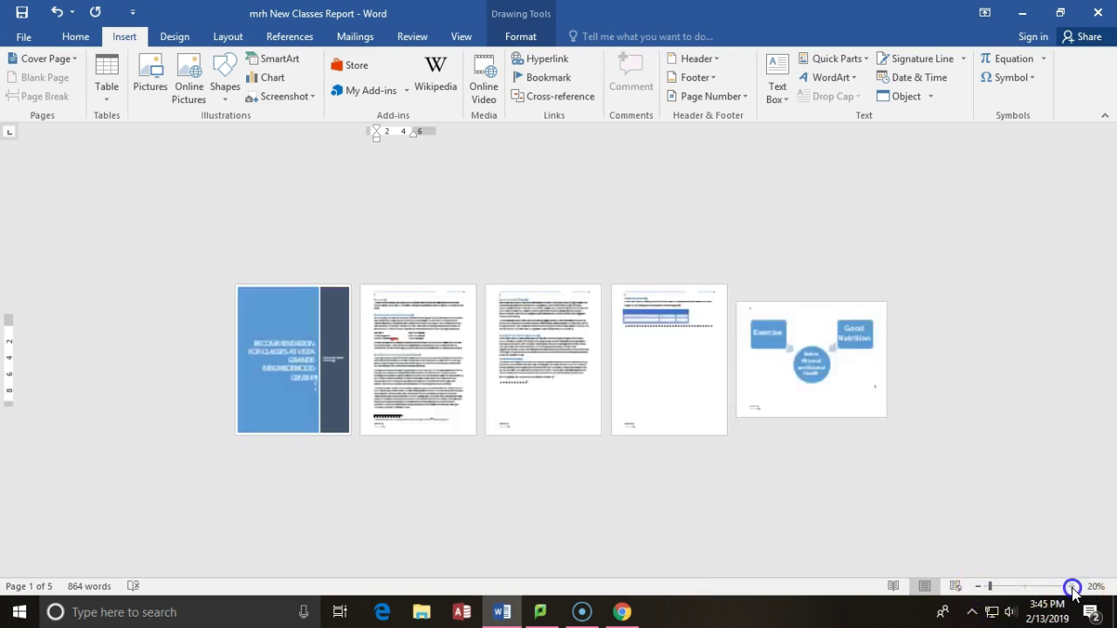
left_click(1071, 586)
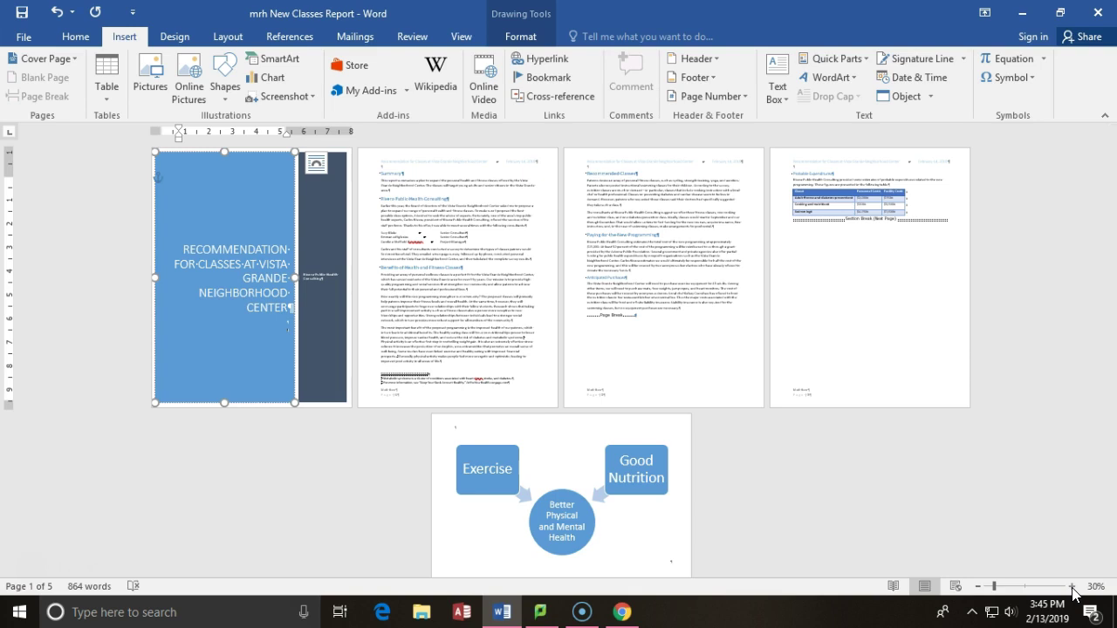
- Enlarge the view to 120% and review the headers, footers and page numbers from the cover page to the SmartArt page
left_click(1071, 587)
left_click(1071, 586)
left_click(1071, 586)
left_click(1071, 586)
scroll(657, 350, "up", 5)
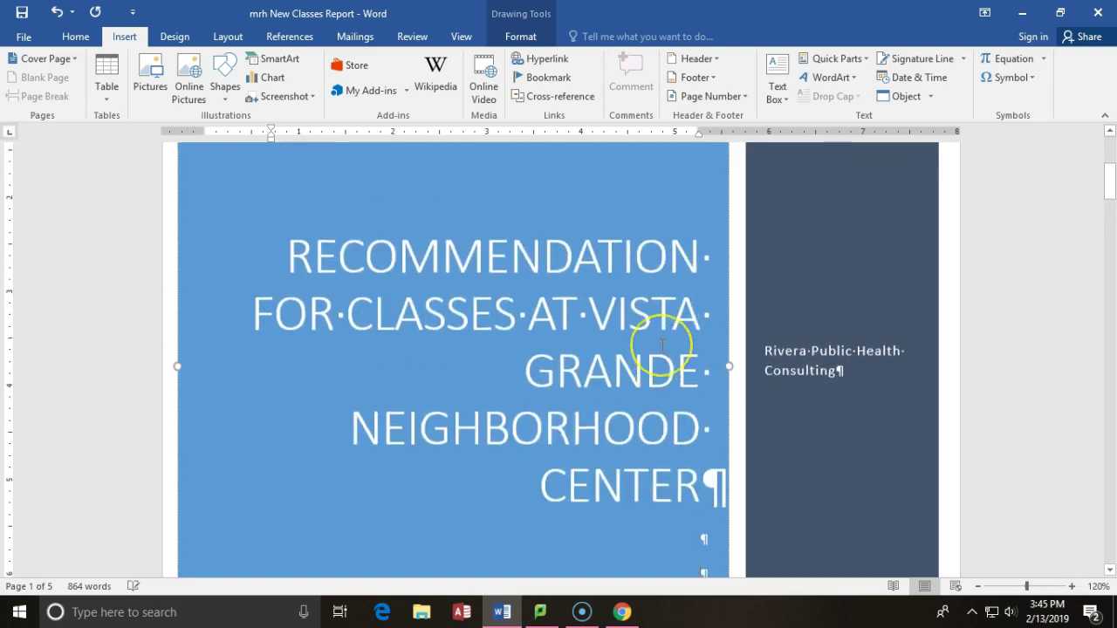
scroll(656, 350, "down", 7)
scroll(656, 351, "up", 7)
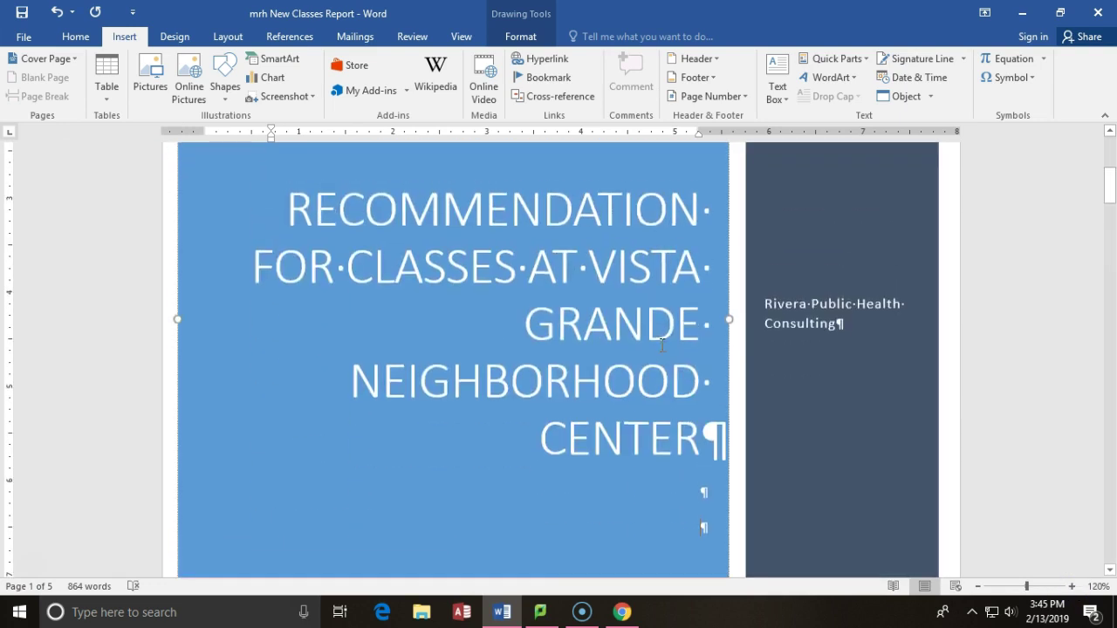
scroll(662, 346, "down", 3)
scroll(661, 347, "down", 5)
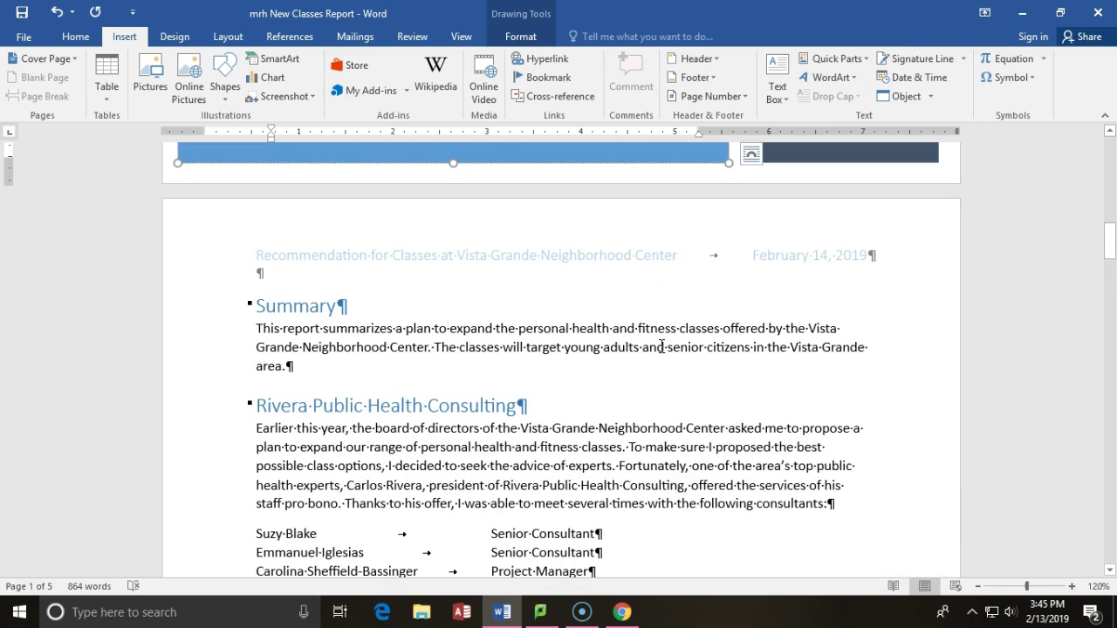
scroll(661, 346, "down", 12)
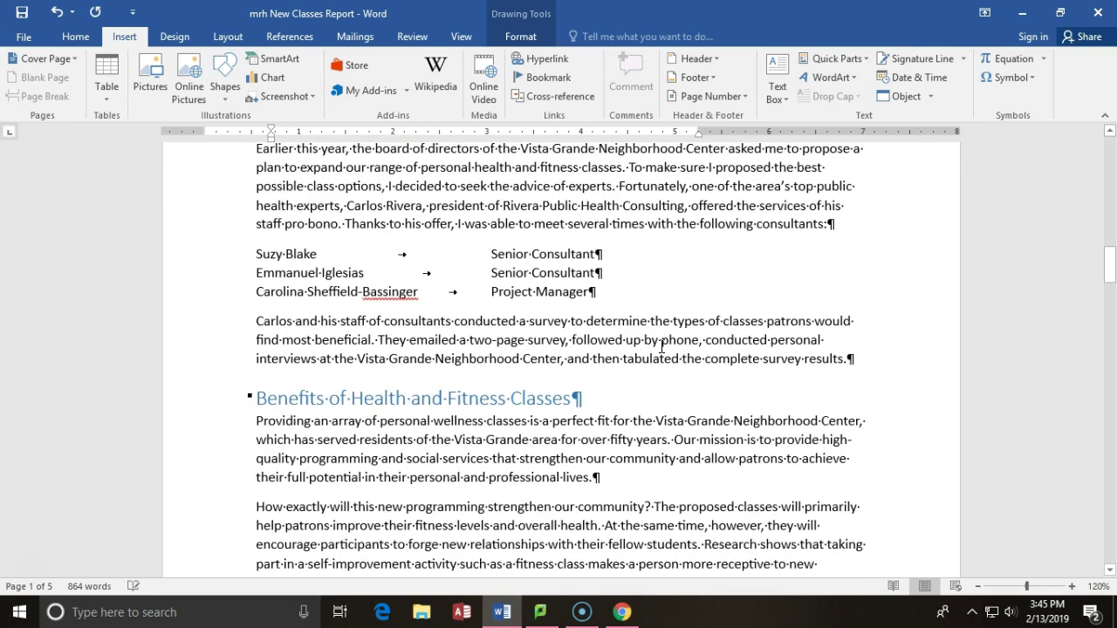
scroll(662, 346, "down", 10)
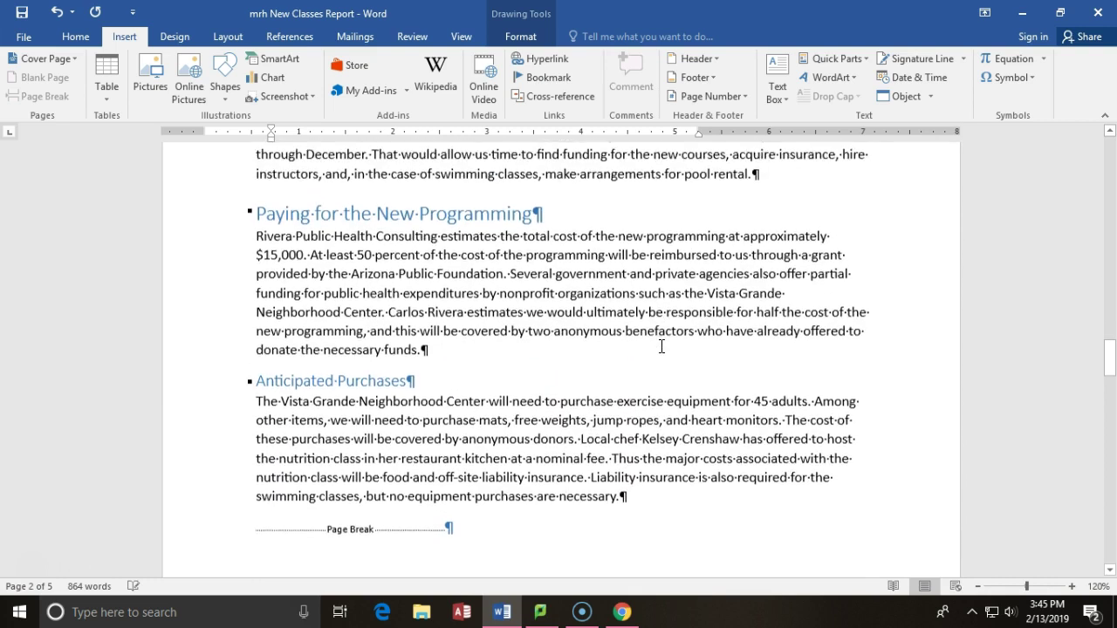
scroll(661, 346, "down", 10)
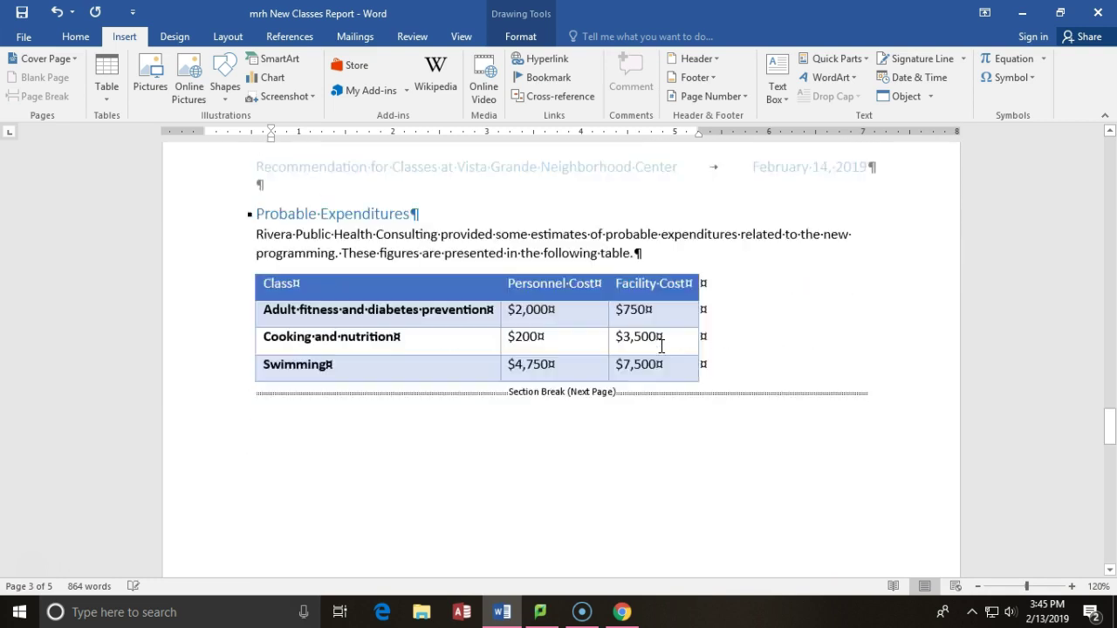
scroll(661, 346, "down", 10)
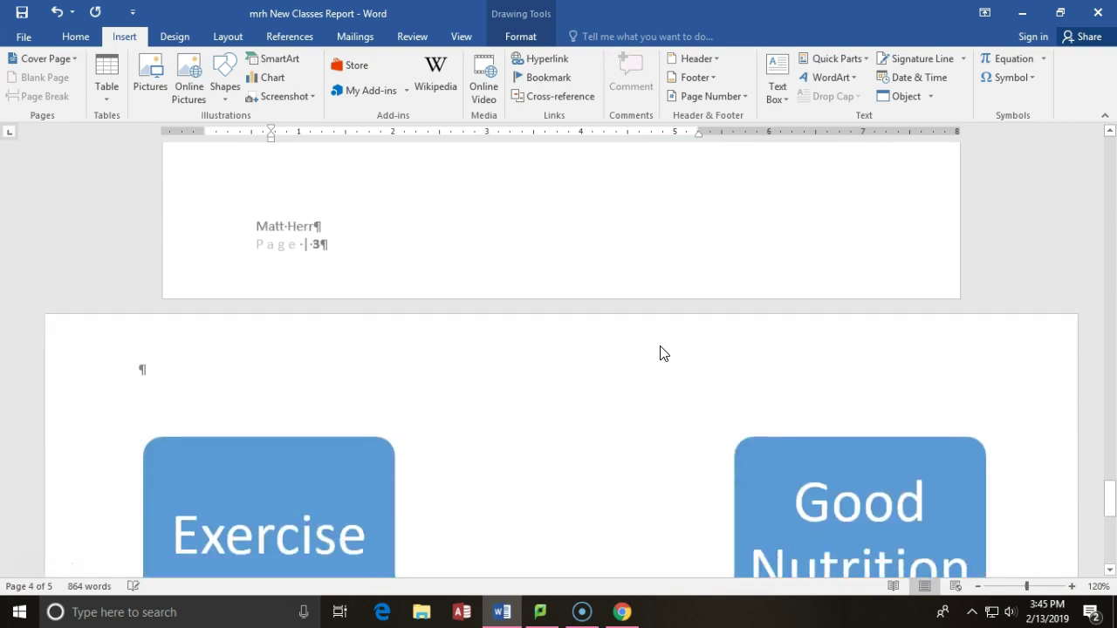
scroll(663, 345, "up", 5)
scroll(662, 353, "down", 10)
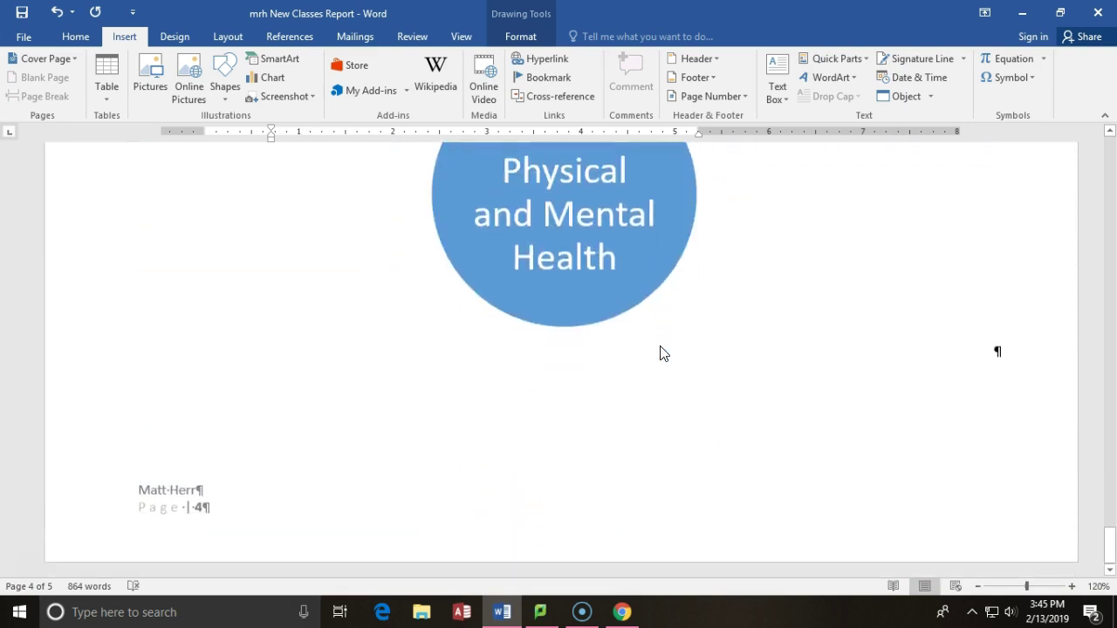
scroll(662, 353, "up", 5)
scroll(661, 353, "up", 3)
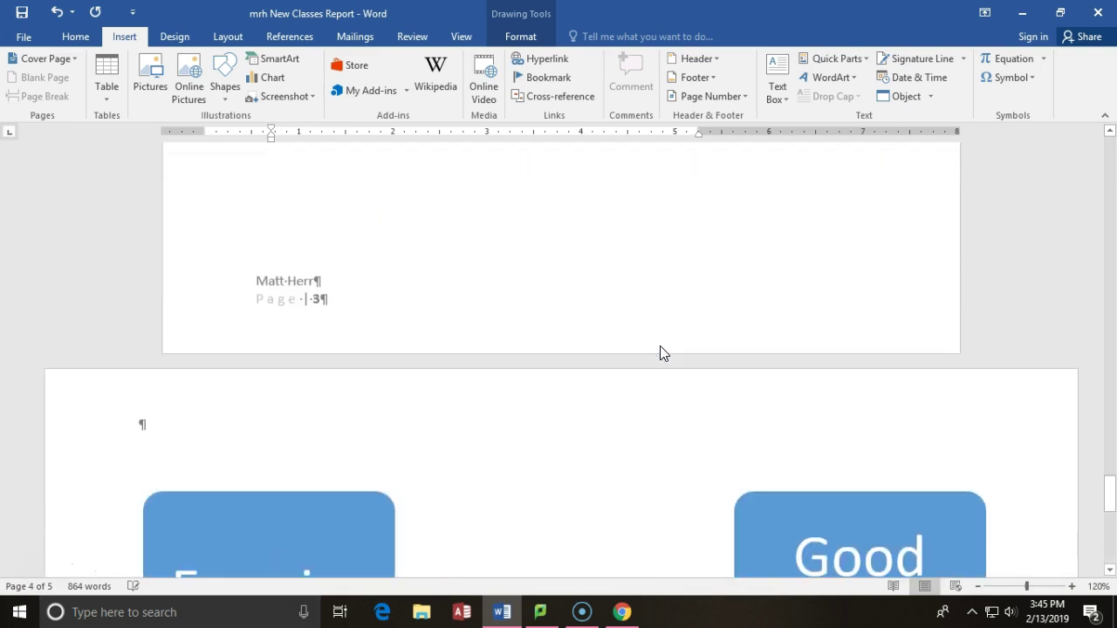
left_click(668, 326)
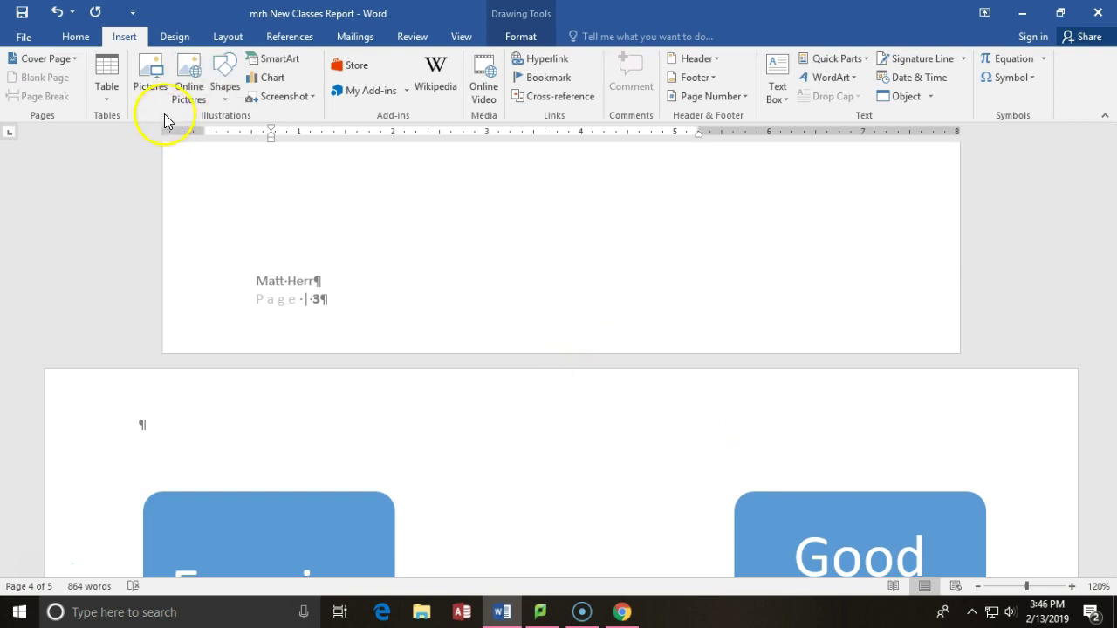
- Examine the report's print preview, from the SmartArt page back to the cover page
left_click(23, 45)
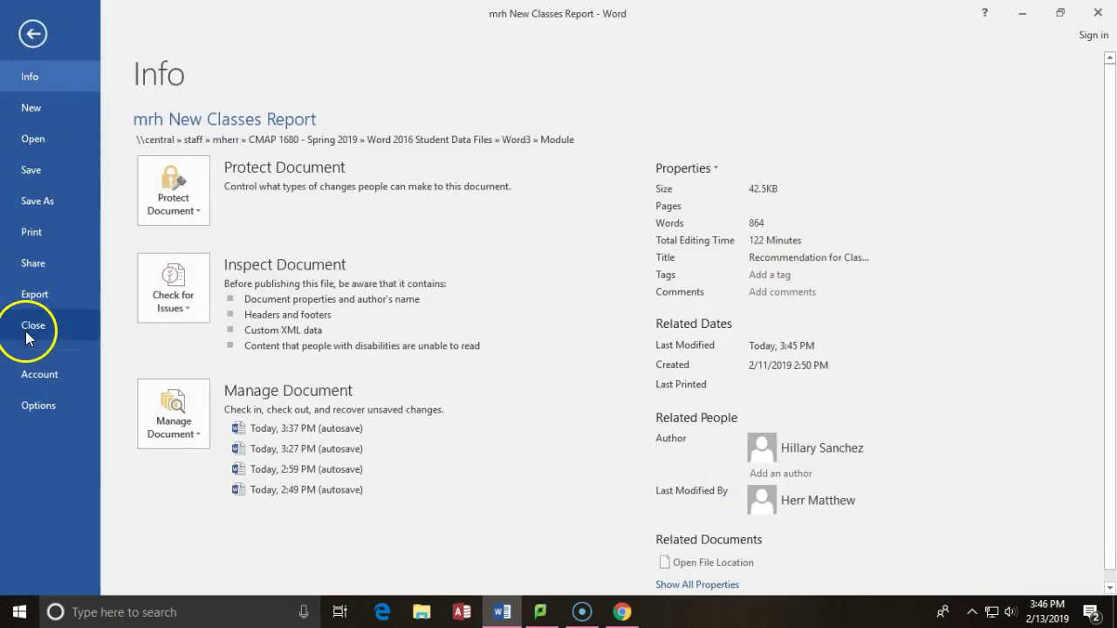
left_click(48, 245)
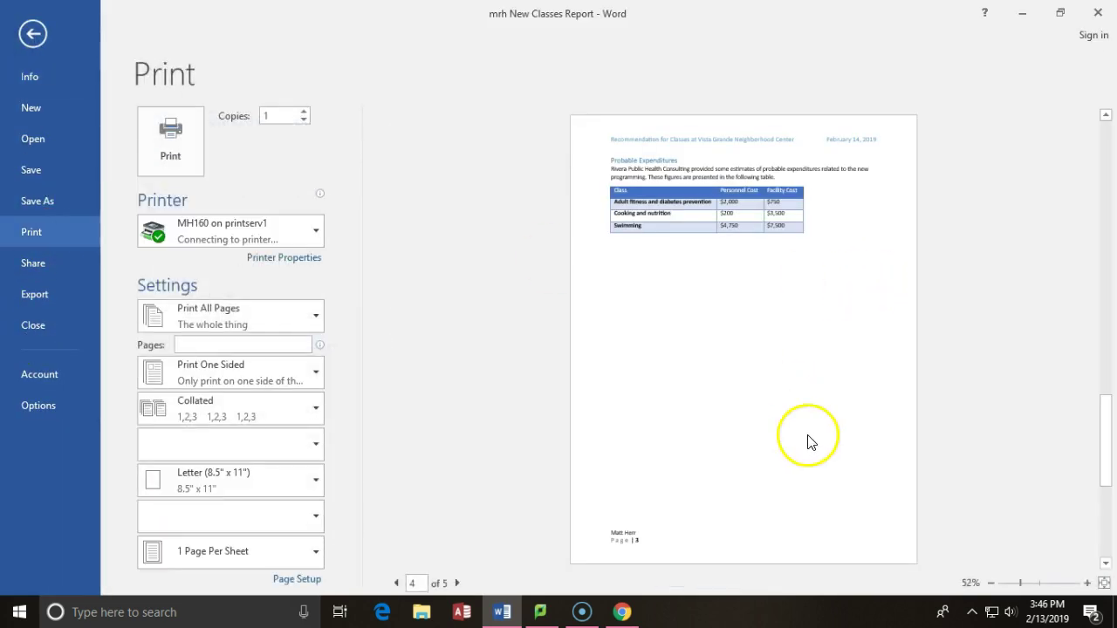
scroll(825, 415, "down", 6)
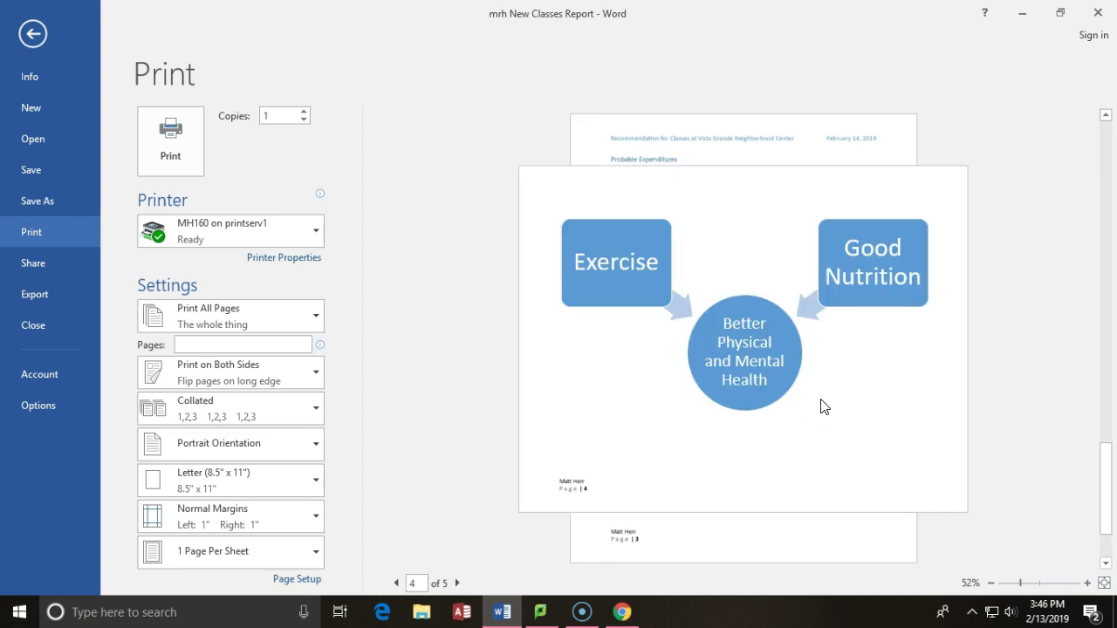
scroll(825, 405, "up", 3)
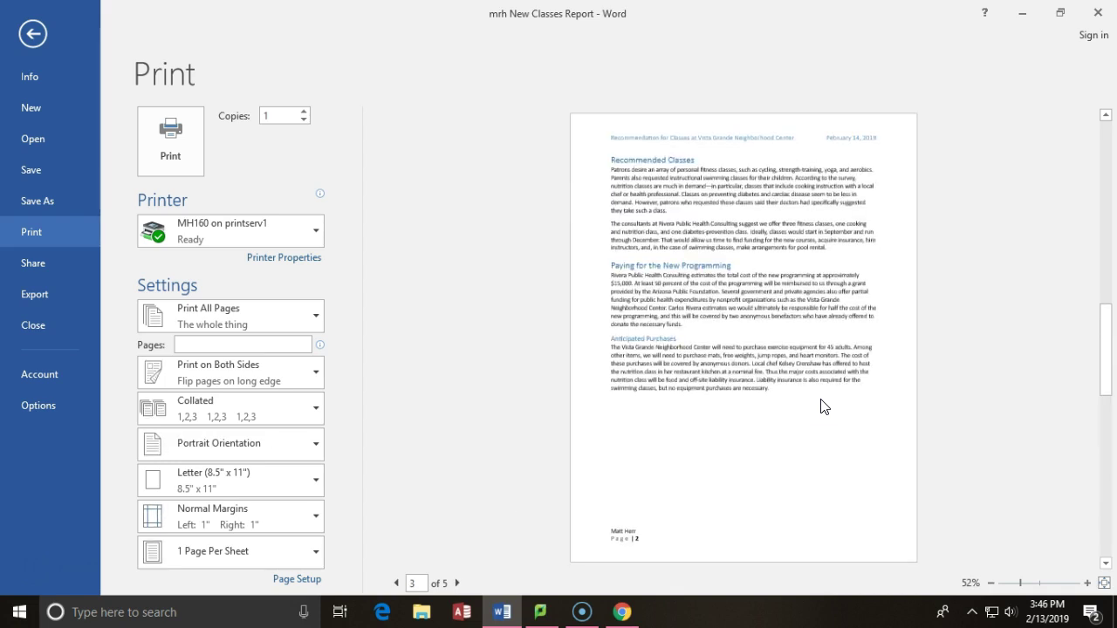
scroll(825, 406, "up", 1)
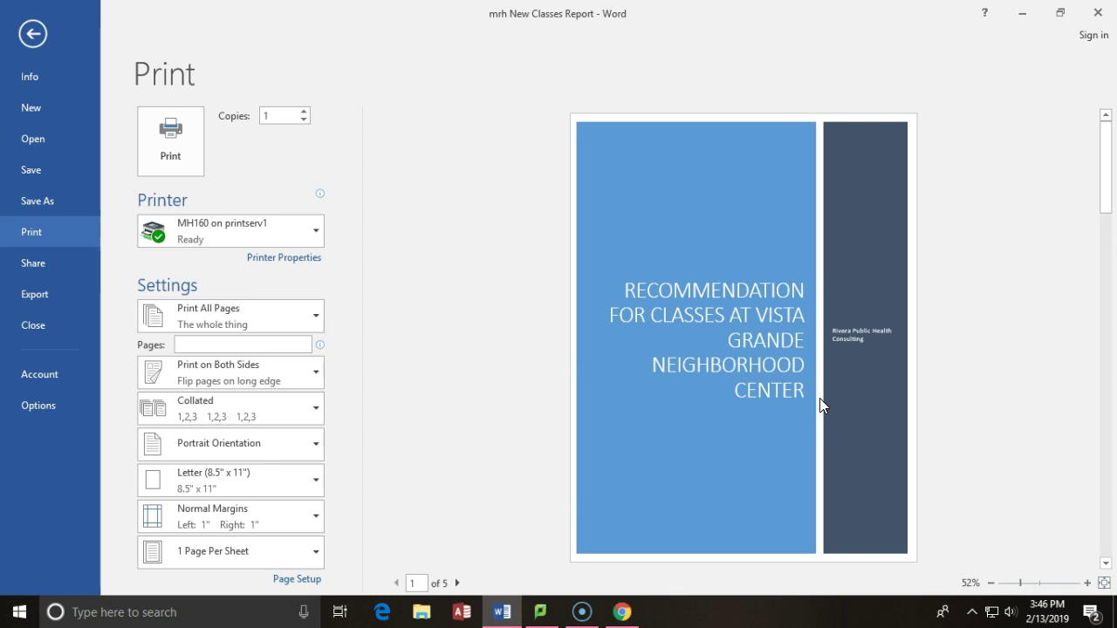
- Recheck the print preview pages from the SmartArt page up to the cover page, and close the report
left_click_drag(1107, 174, 1103, 520)
scroll(901, 460, "up", 1)
scroll(899, 457, "down", 1)
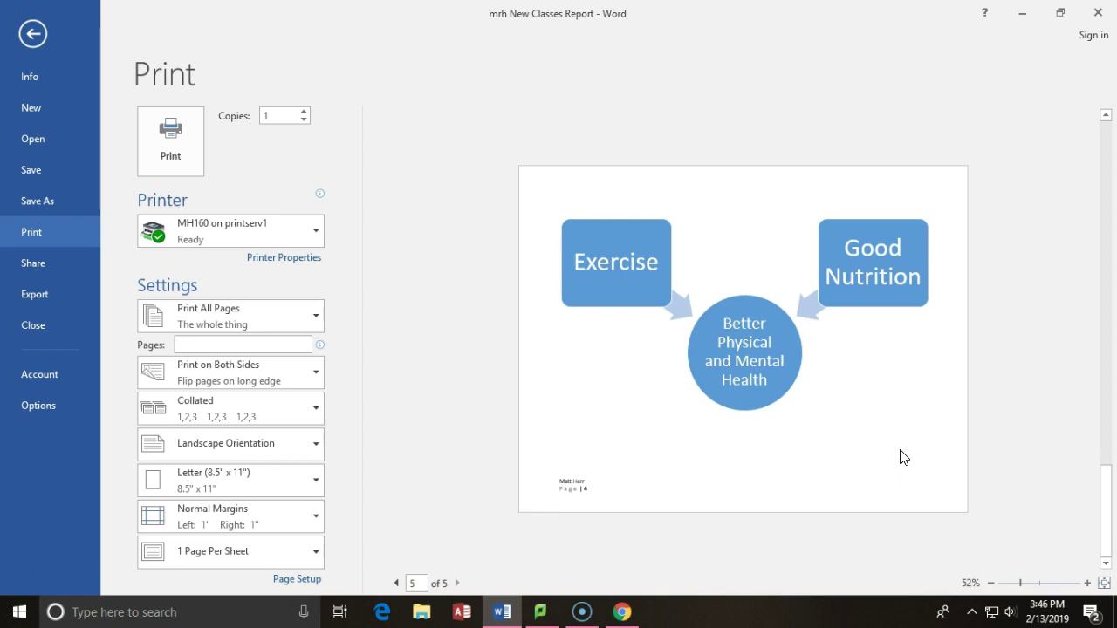
scroll(901, 457, "up", 3)
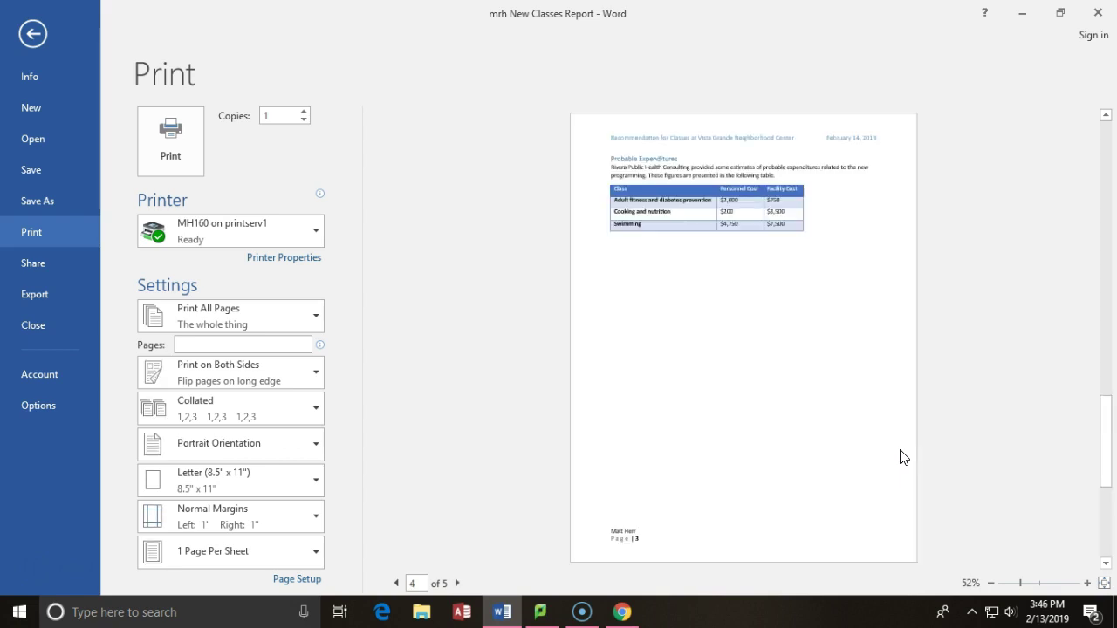
scroll(903, 457, "up", 1)
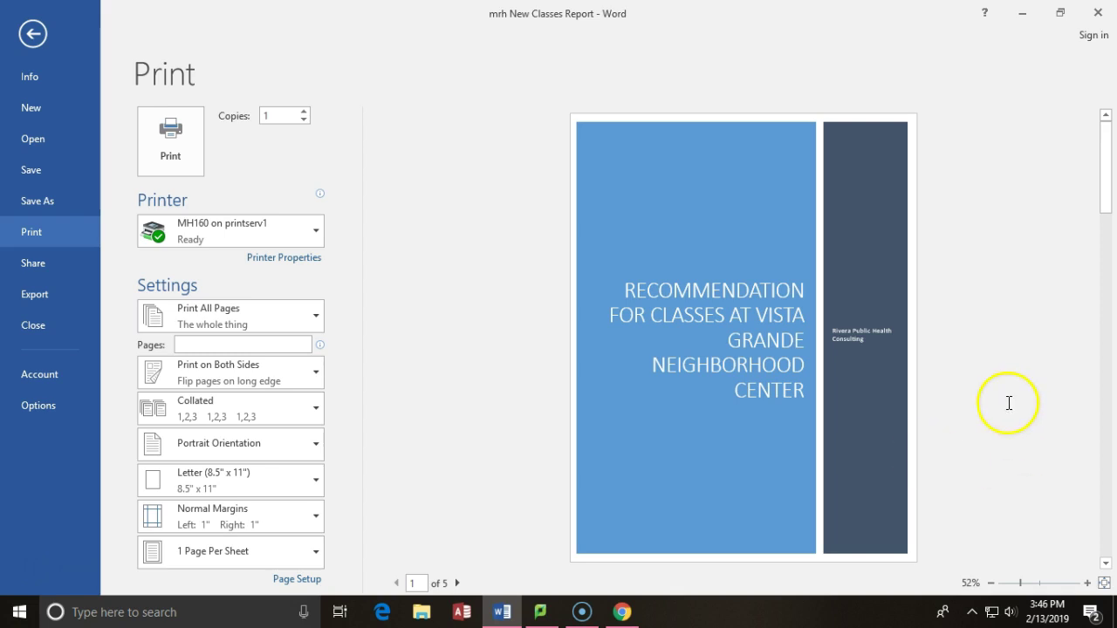
left_click(28, 35)
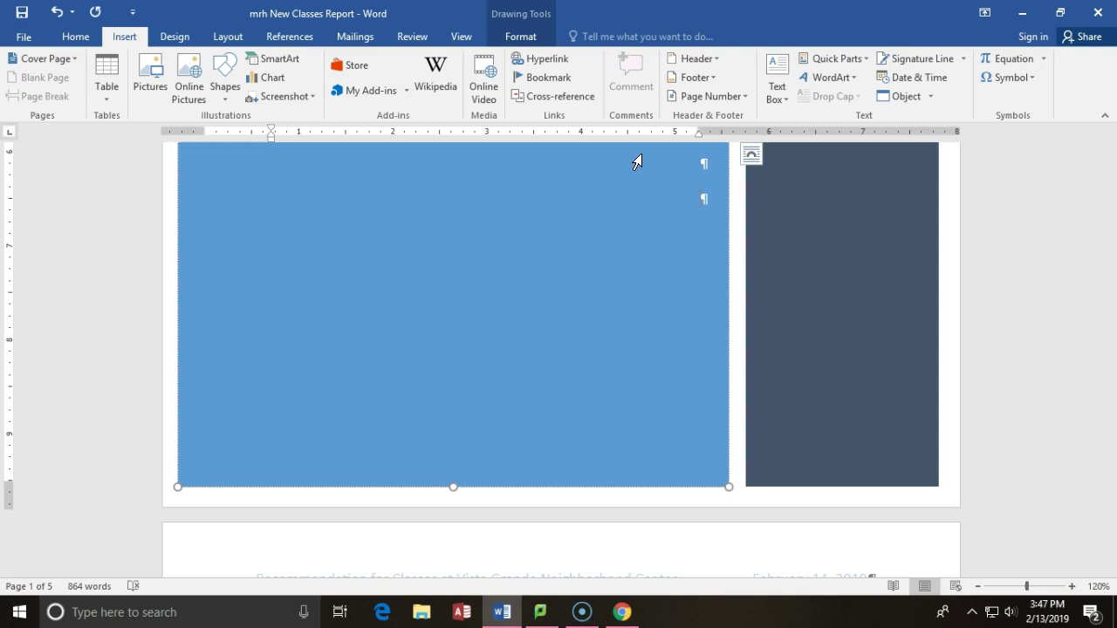
left_click(1098, 12)
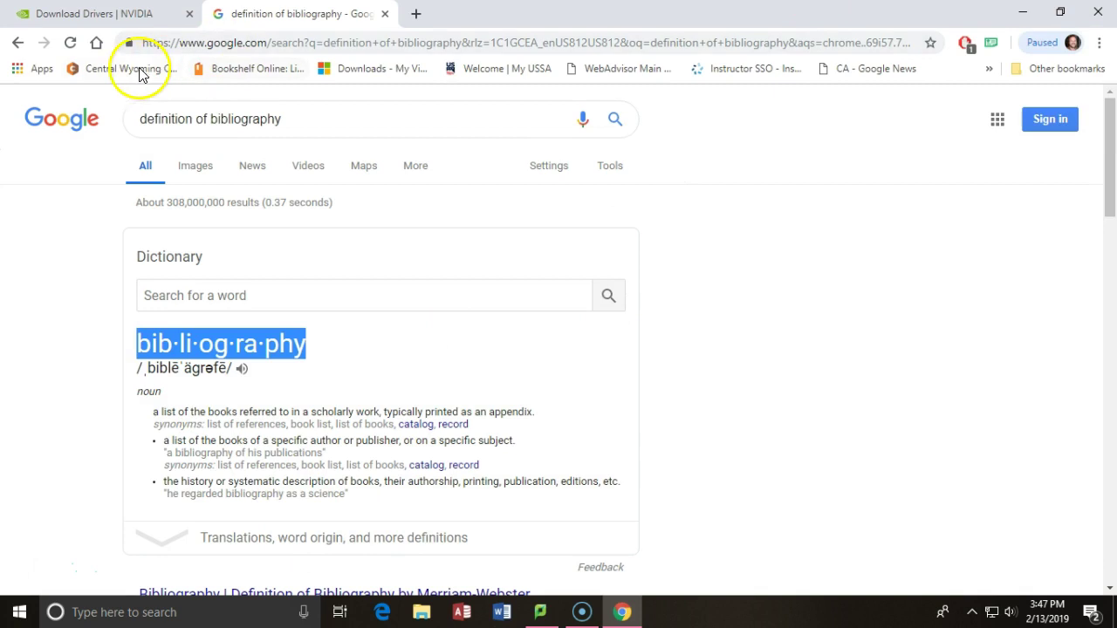
- In Chrome, sign in to the Central Wyoming College portal with the saved credentials and open the MyClasses app
left_click(114, 73)
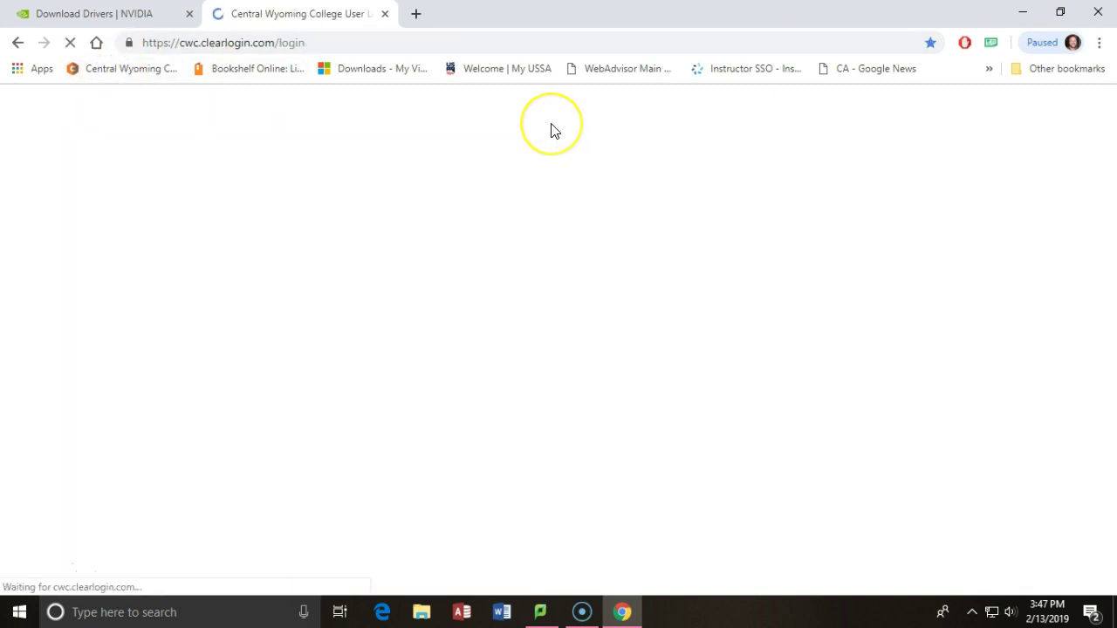
left_click(567, 482)
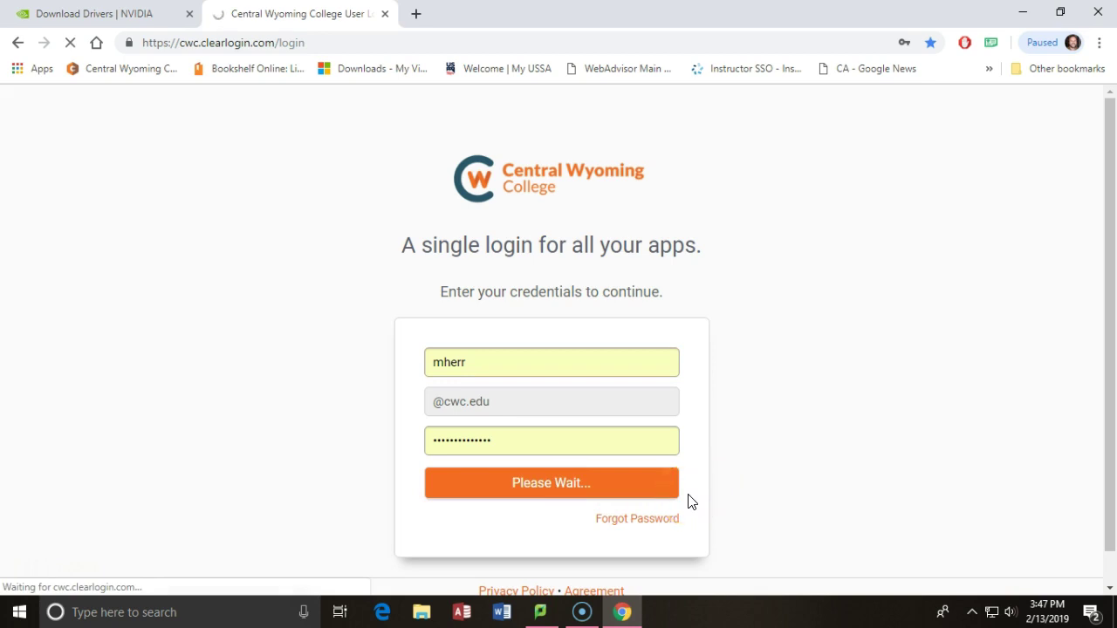
left_click(690, 493)
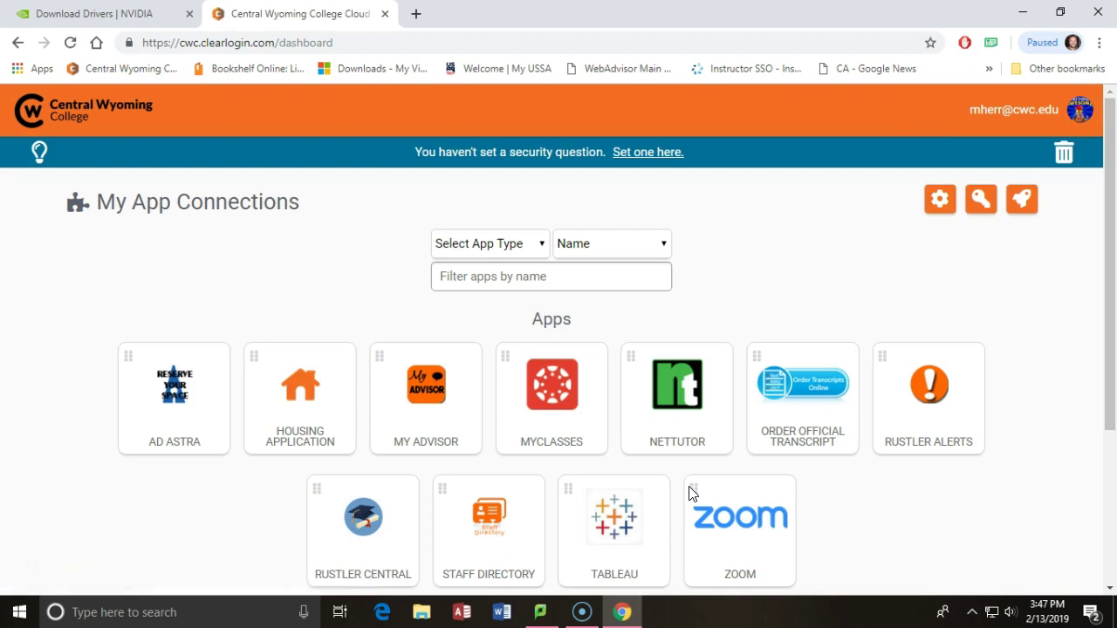
left_click(551, 388)
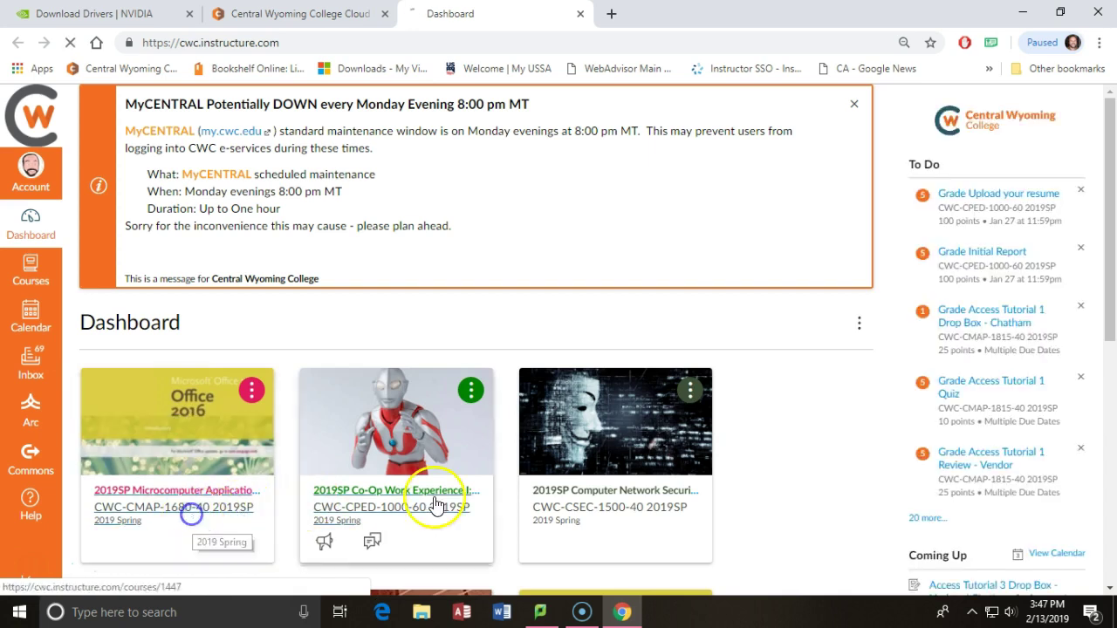
left_click(534, 507)
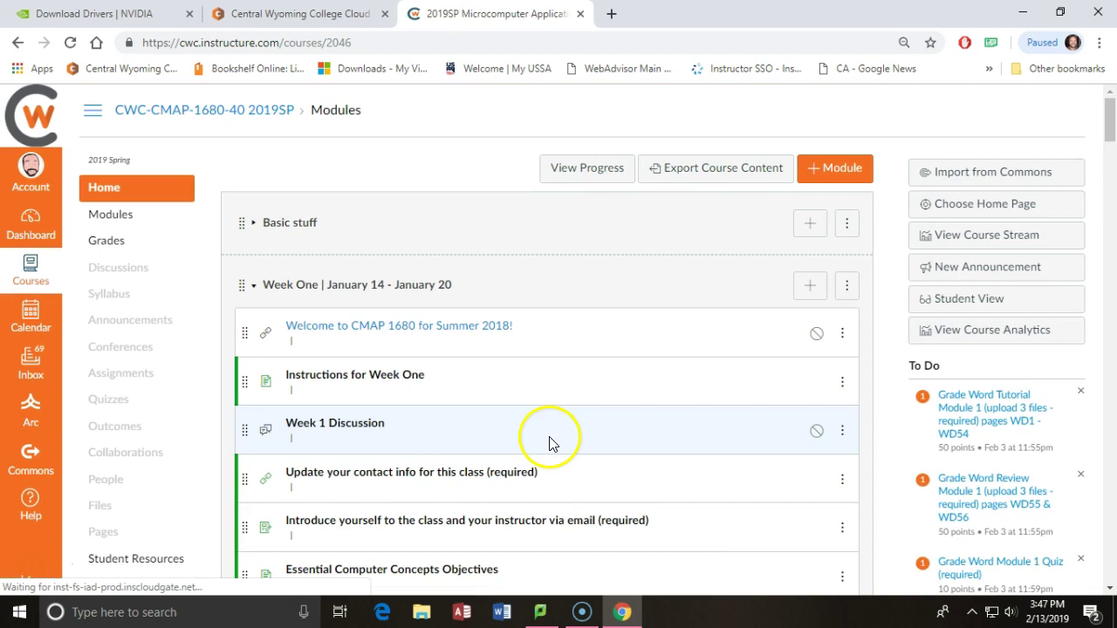
scroll(284, 353, "down", 2)
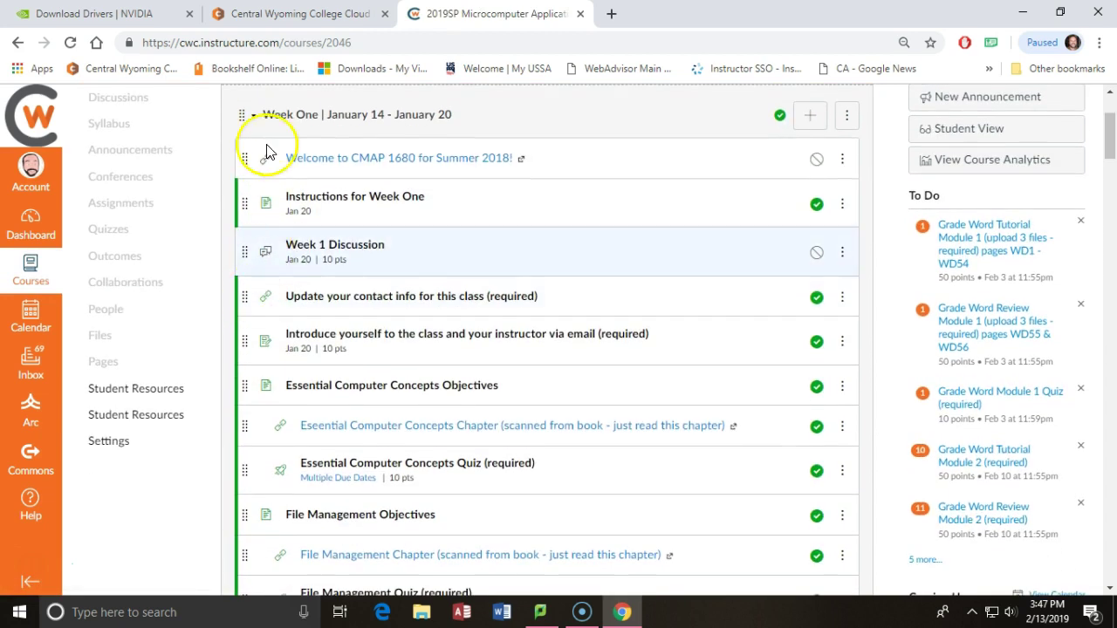
left_click(254, 117)
left_click(254, 178)
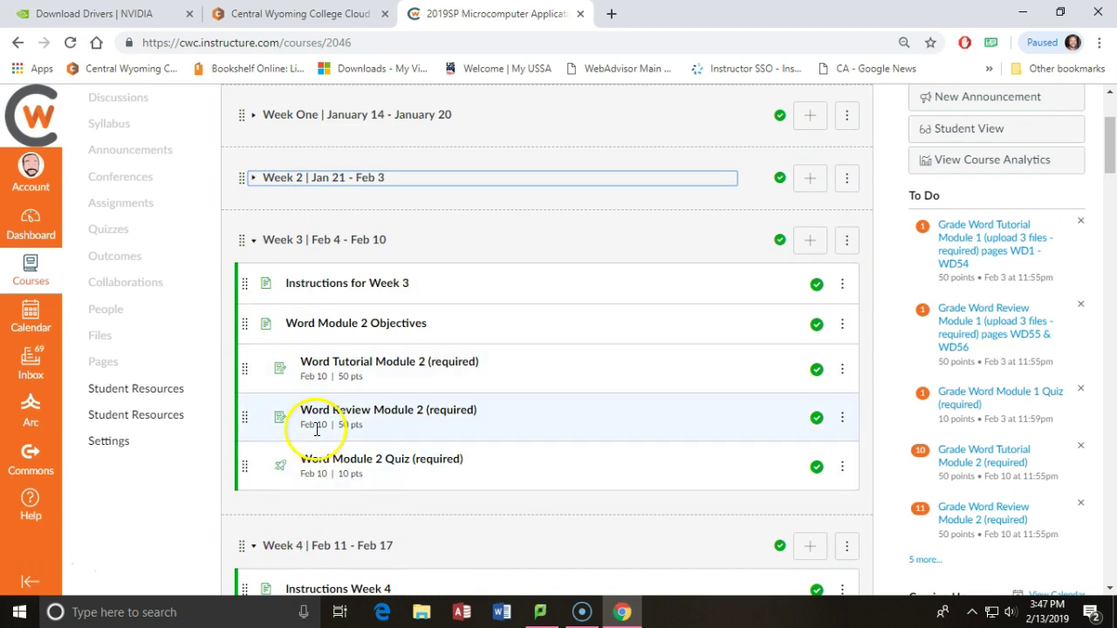
left_click(253, 241)
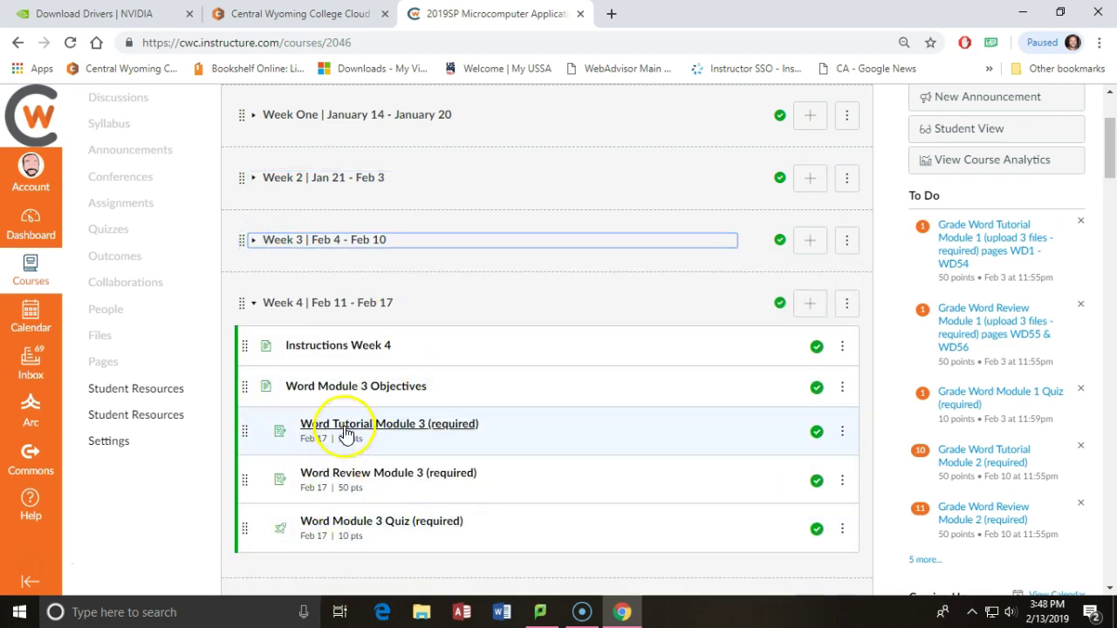
- Open the Word Tutorial Module 3 (required) assignment from Week 4 and highlight its submission instruction
left_click(358, 423)
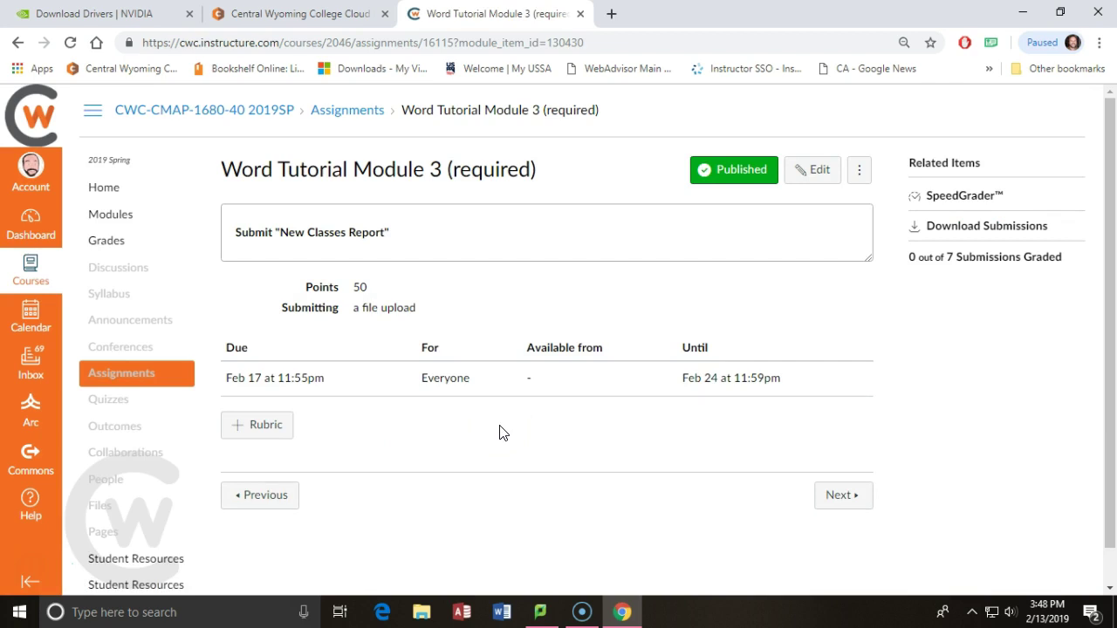
left_click_drag(411, 236, 209, 242)
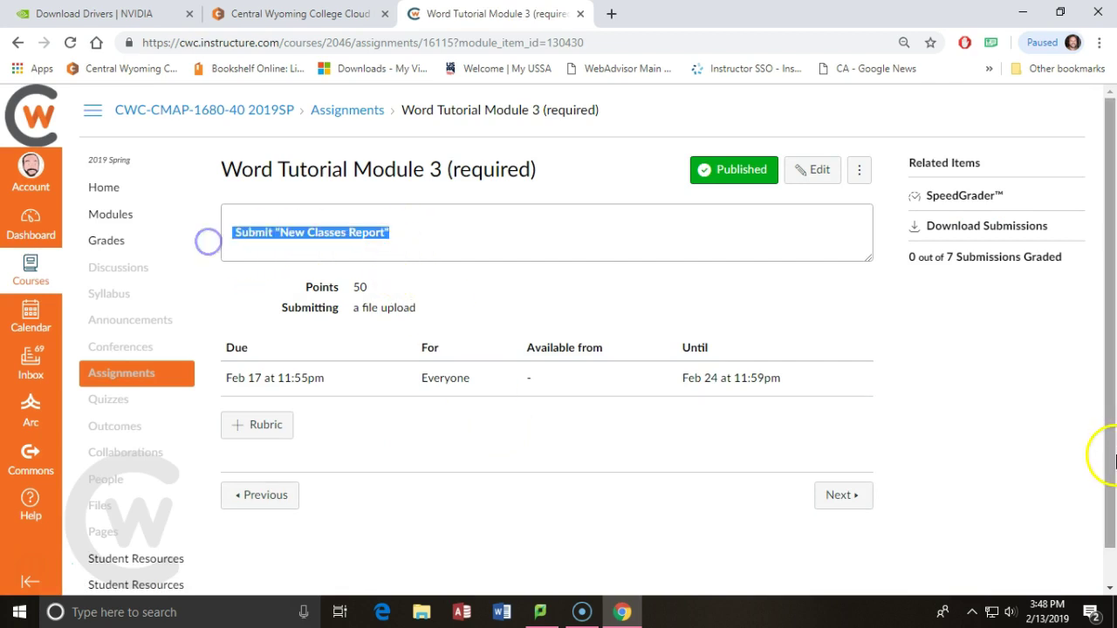